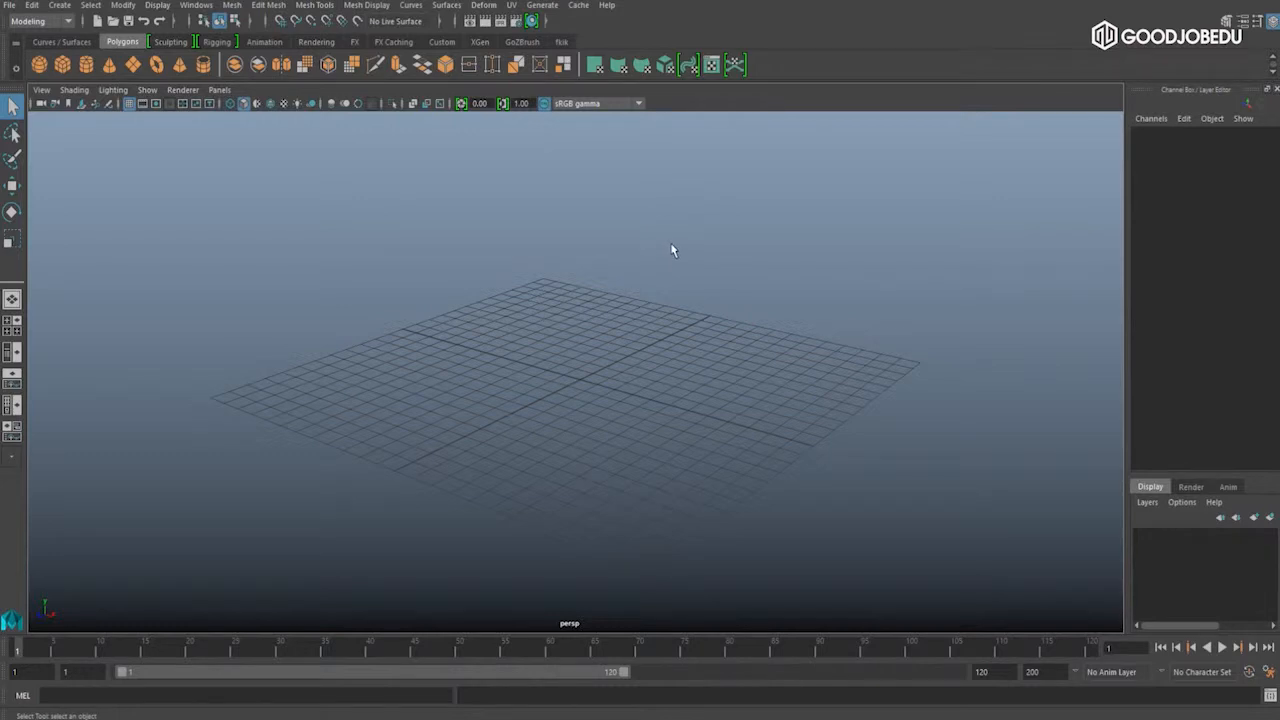
{"action": "mouse_move", "coordinate": [669, 240]}
{"action": "left_mouse_down", "text": "alt"}
{"action": "mouse_move", "coordinate": [531, 240]}
{"action": "mouse_move", "coordinate": [743, 240]}
{"action": "mouse_move", "coordinate": [634, 266]}
{"action": "mouse_move", "coordinate": [656, 246]}
{"action": "left_mouse_up", "text": "alt"}
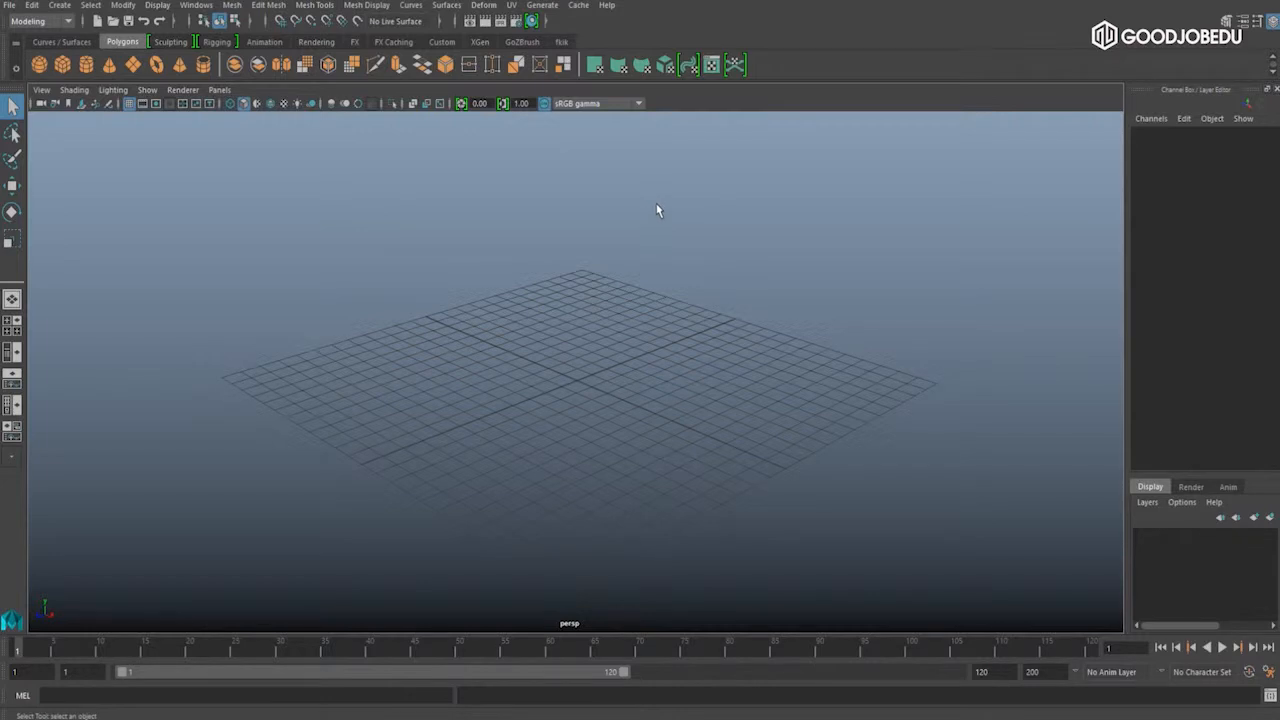
{"action": "mouse_move", "coordinate": [658, 210]}
{"action": "middle_mouse_down", "text": "alt"}
{"action": "mouse_move", "coordinate": [566, 206]}
{"action": "mouse_move", "coordinate": [674, 209]}
{"action": "mouse_move", "coordinate": [724, 171]}
{"action": "mouse_move", "coordinate": [626, 194]}
{"action": "mouse_move", "coordinate": [703, 214]}
{"action": "mouse_move", "coordinate": [614, 191]}
{"action": "mouse_move", "coordinate": [438, 207]}
{"action": "mouse_move", "coordinate": [586, 234]}
{"action": "mouse_move", "coordinate": [686, 220]}
{"action": "mouse_move", "coordinate": [671, 200]}
{"action": "mouse_move", "coordinate": [565, 208]}
{"action": "mouse_move", "coordinate": [711, 211]}
{"action": "mouse_move", "coordinate": [669, 211]}
{"action": "middle_mouse_up", "text": "alt"}
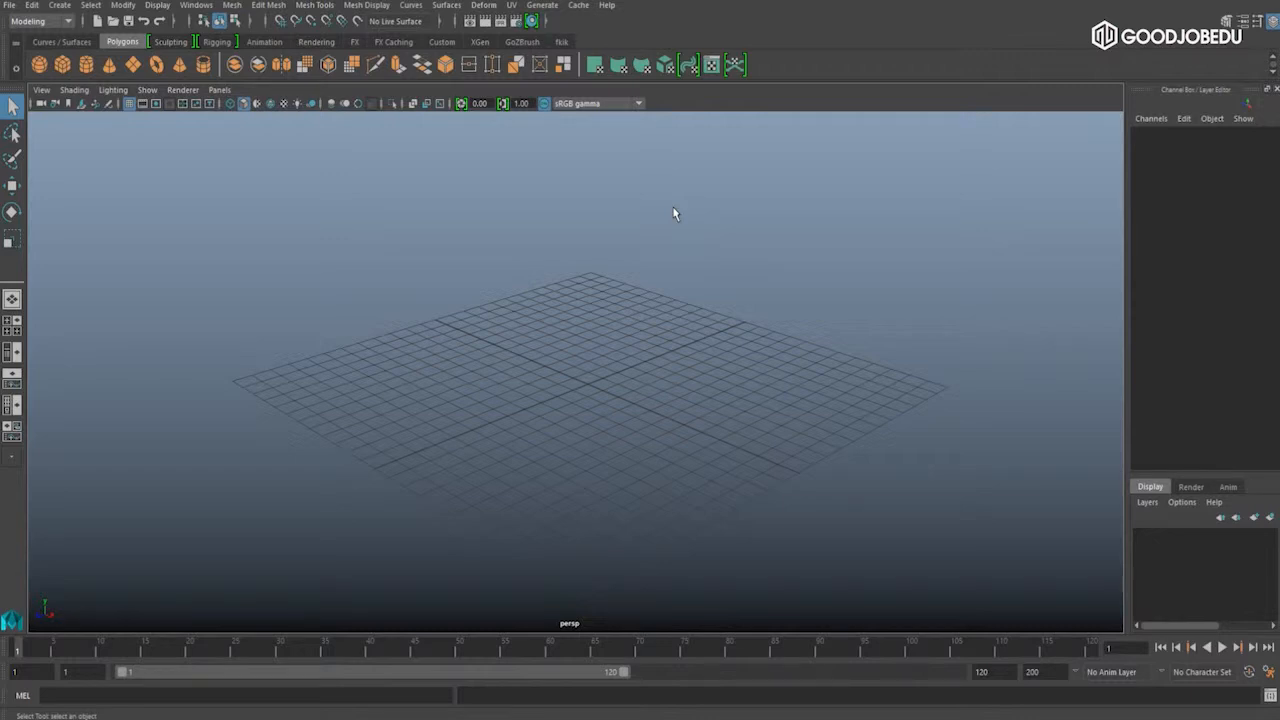
{"action": "right_click_drag", "start_coordinate": [671, 206], "coordinate": [369, 277], "text": "alt"}
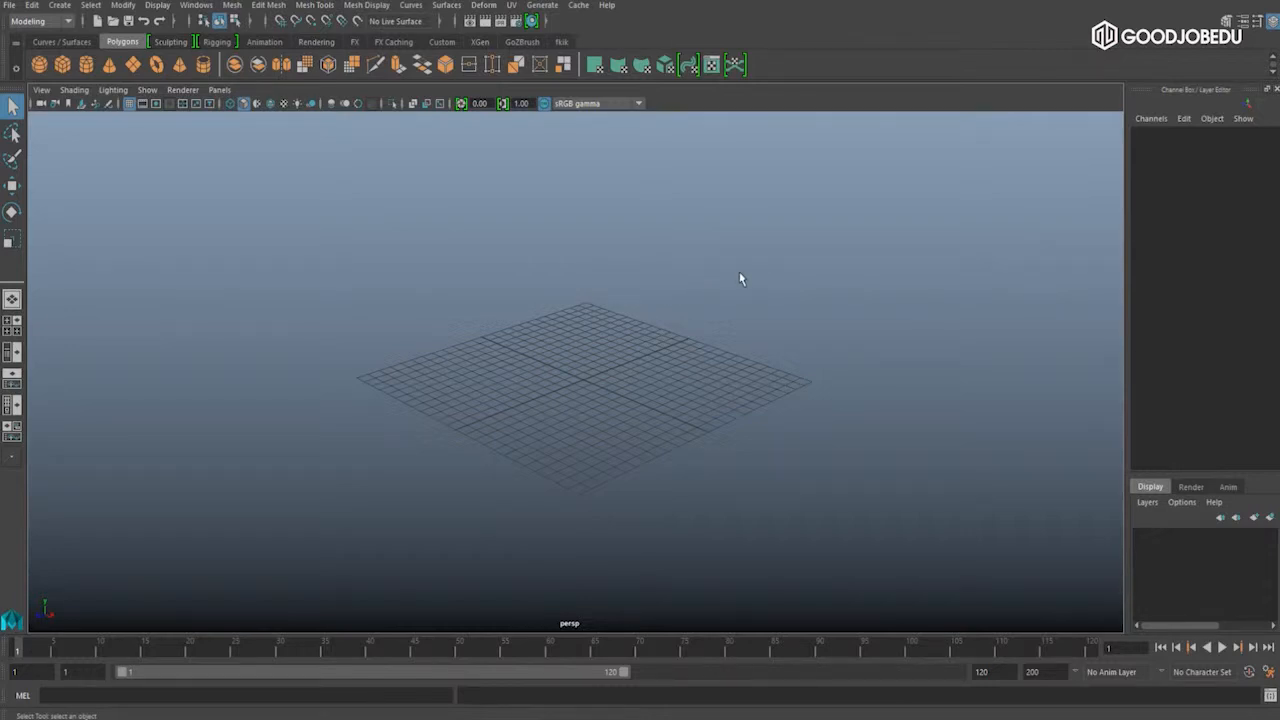
{"action": "left_click_drag", "start_coordinate": [757, 266], "coordinate": [720, 262], "text": "alt"}
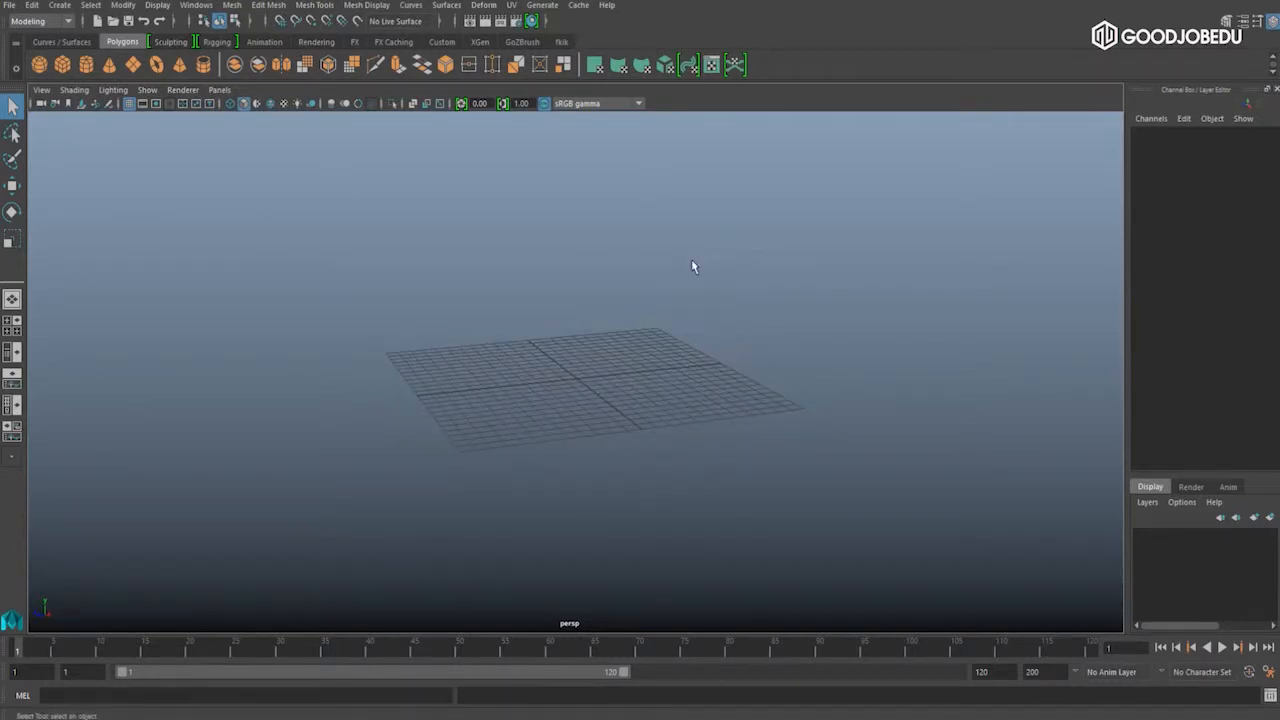
{"action": "left_click_drag", "start_coordinate": [604, 246], "coordinate": [643, 276], "text": "alt"}
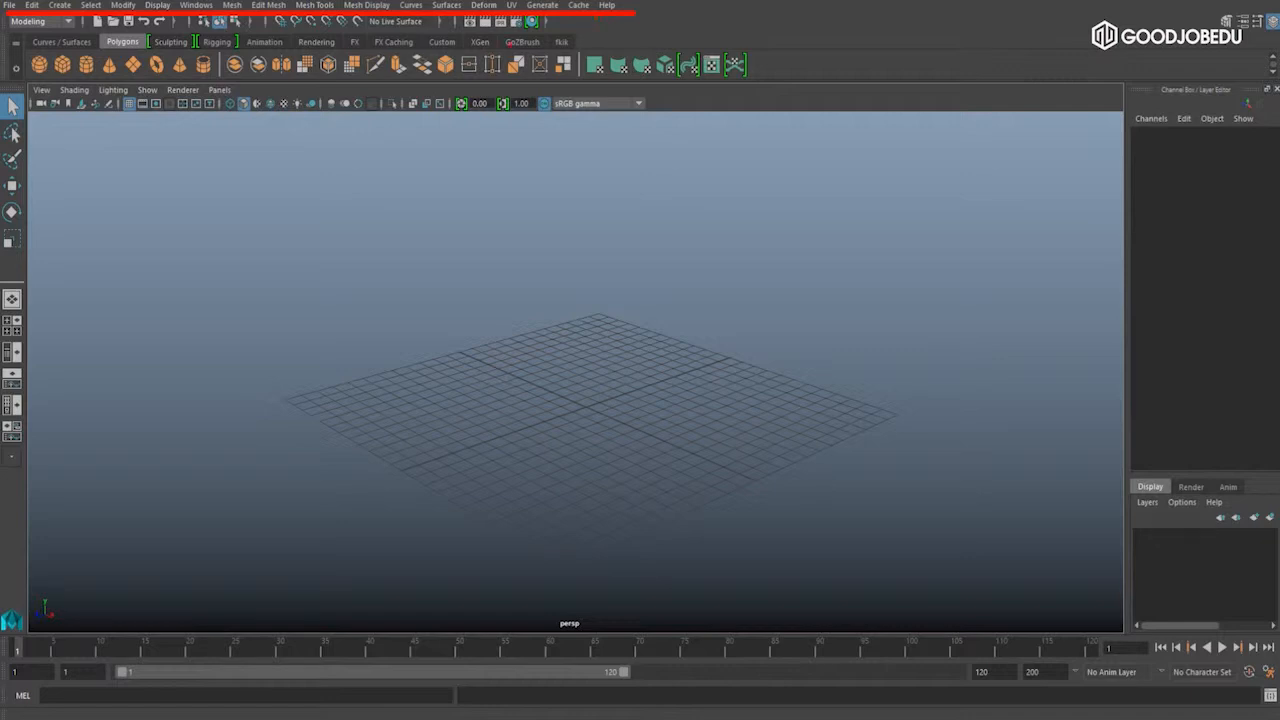
Step: Switch the menu set to Rigging and back to Modeling
{"action": "left_click", "coordinate": [40, 22]}
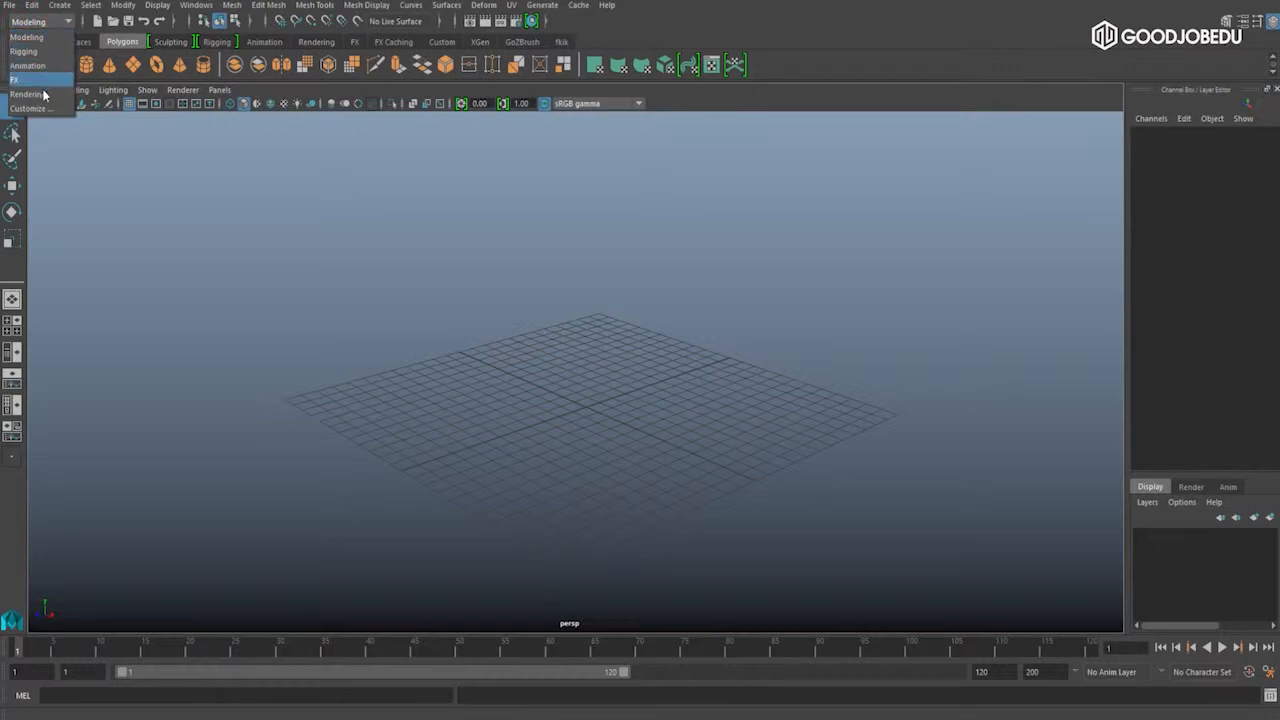
{"action": "left_click", "coordinate": [56, 41]}
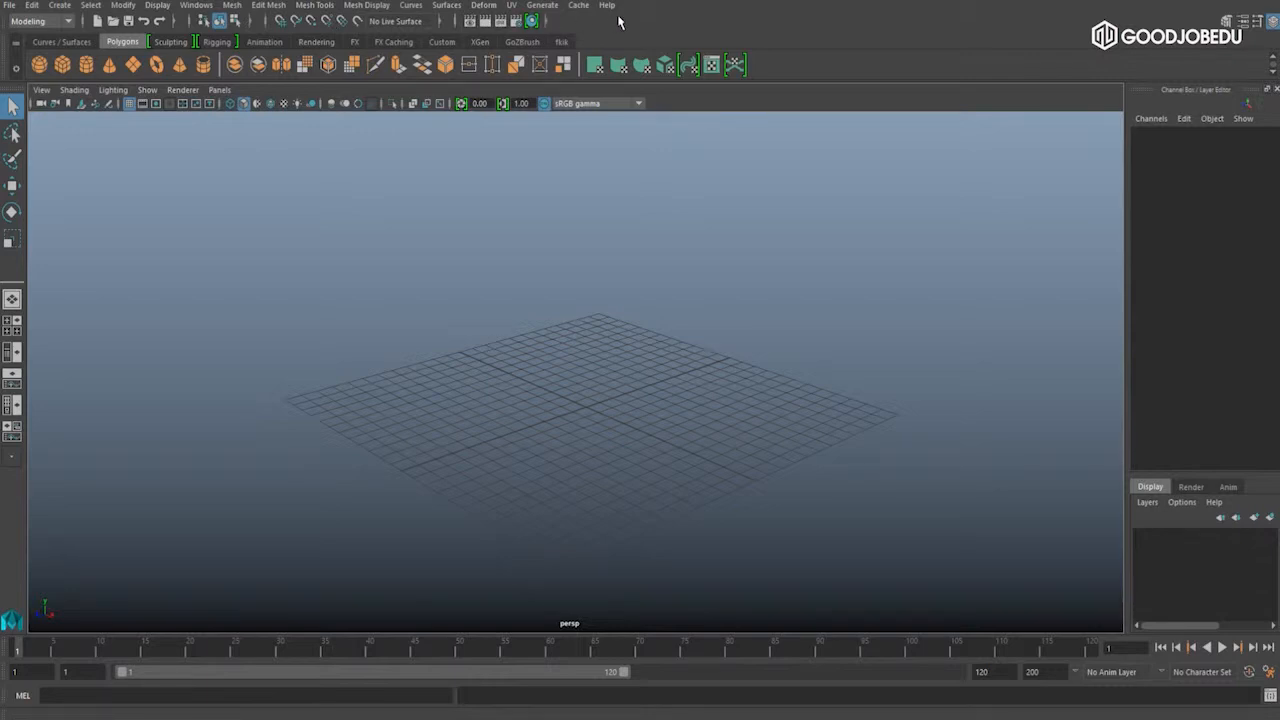
{"action": "left_click", "coordinate": [40, 21]}
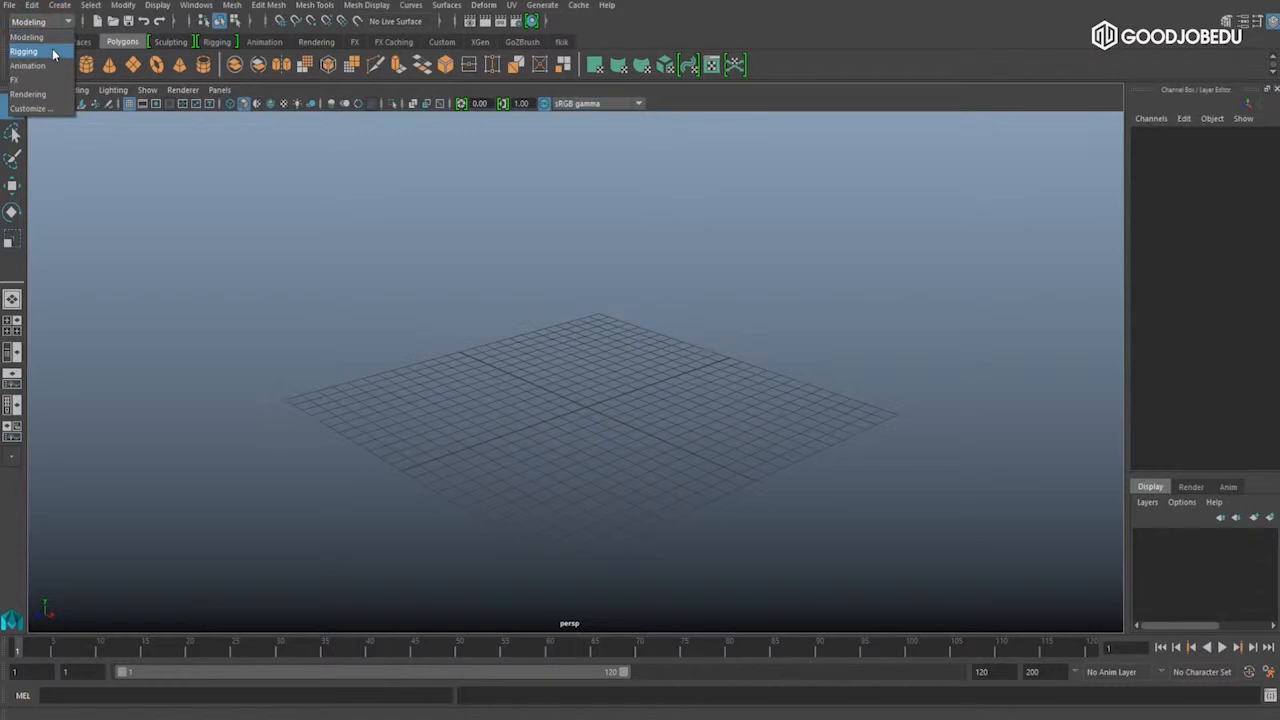
{"action": "left_click", "coordinate": [53, 52]}
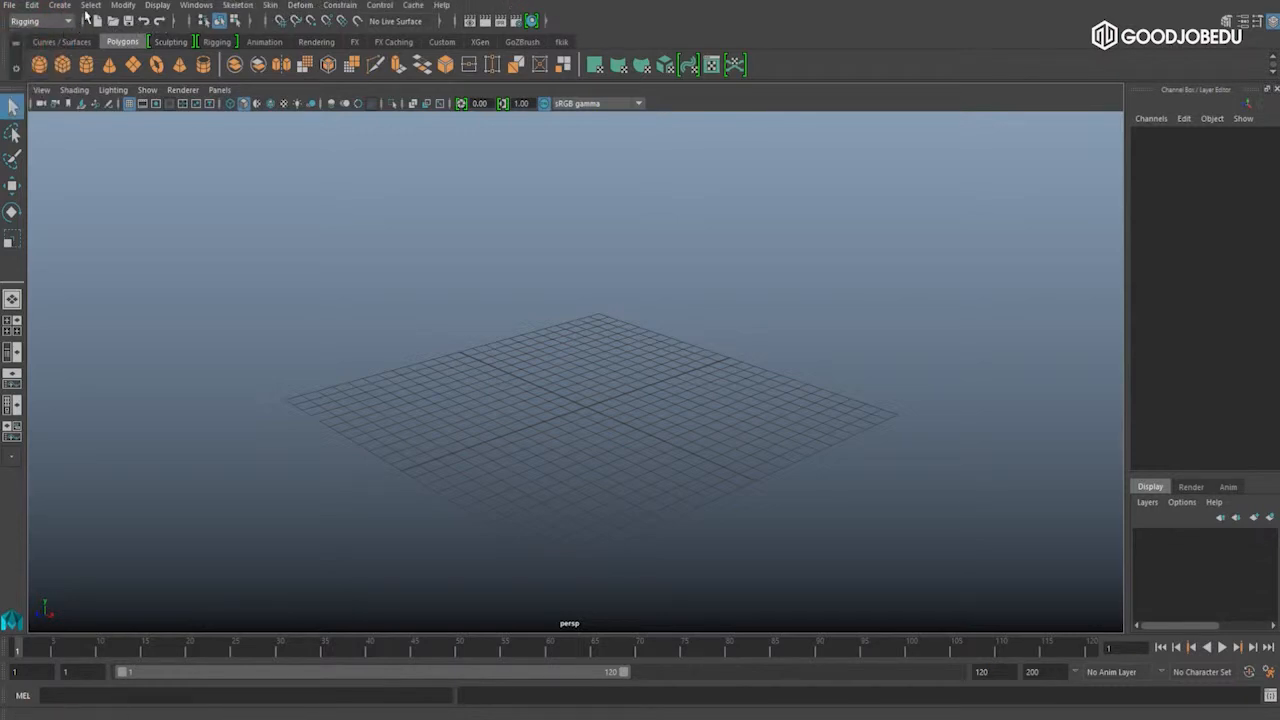
{"action": "left_click", "coordinate": [32, 5]}
{"action": "left_click", "coordinate": [42, 21]}
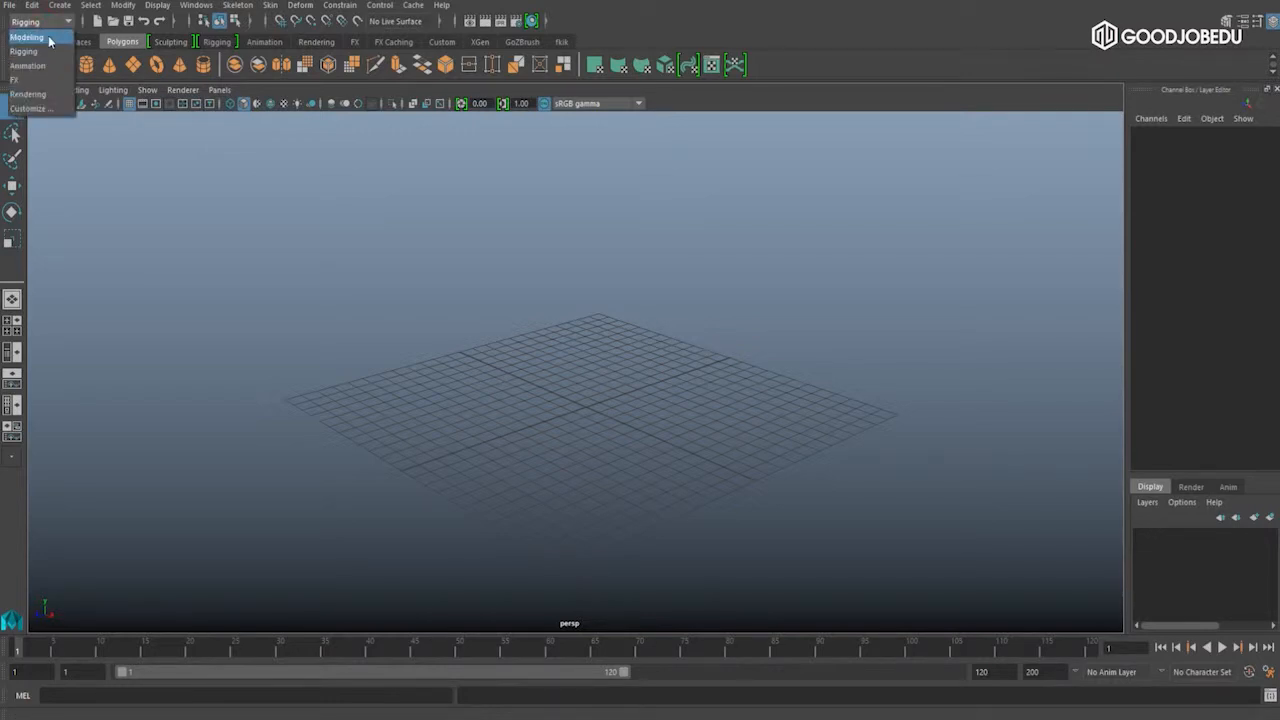
{"action": "left_click", "coordinate": [48, 38]}
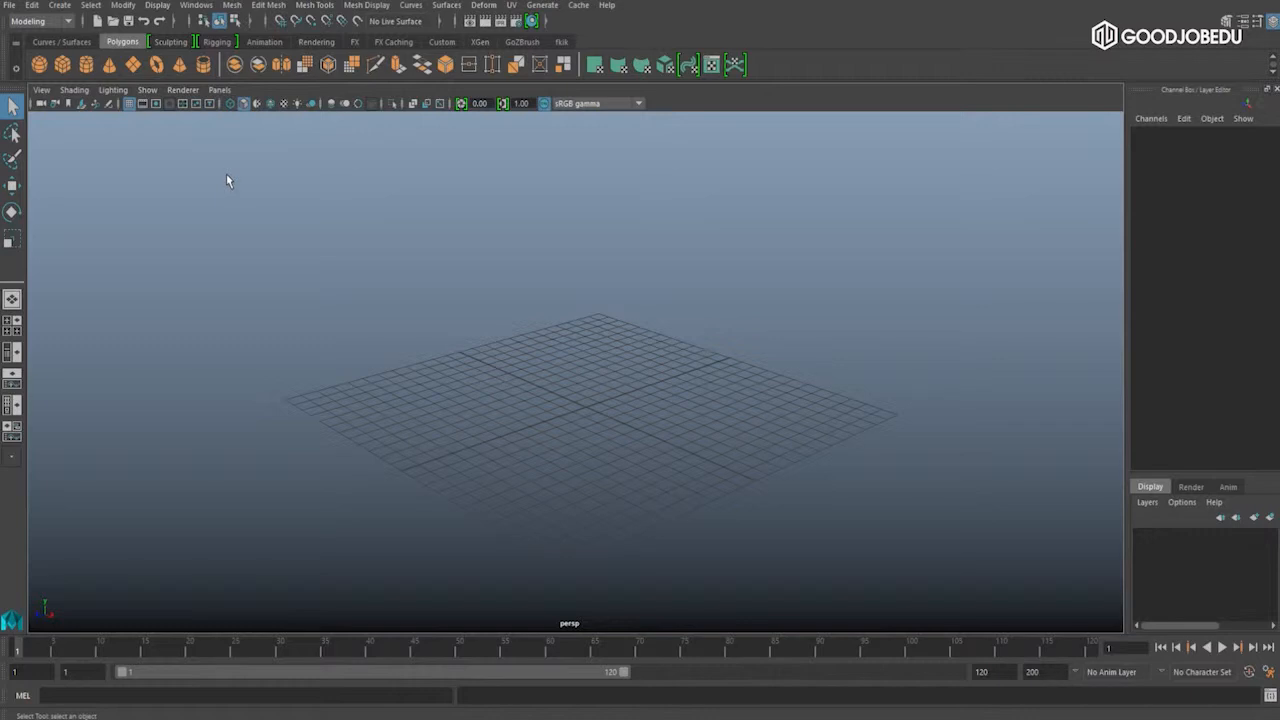
Step: Switch the menu set to Animation and return it to Modeling
{"action": "left_click", "coordinate": [40, 21]}
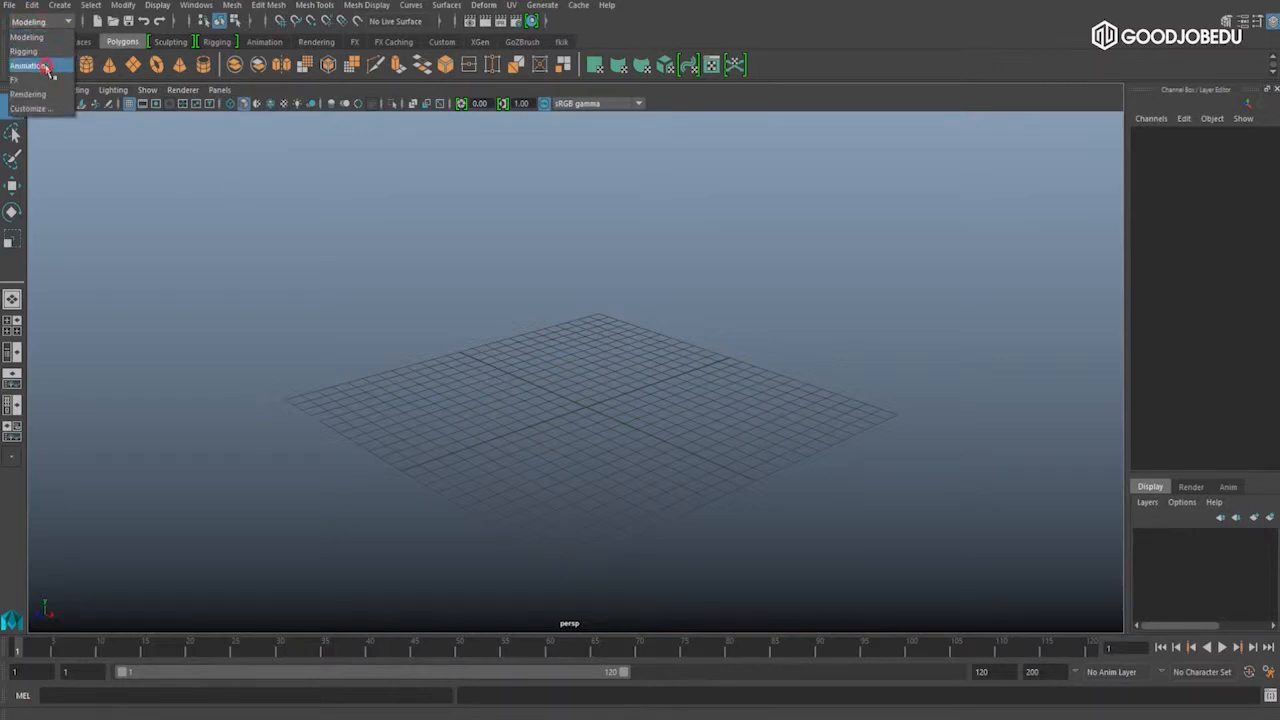
{"action": "left_click", "coordinate": [45, 64]}
{"action": "left_click", "coordinate": [55, 21]}
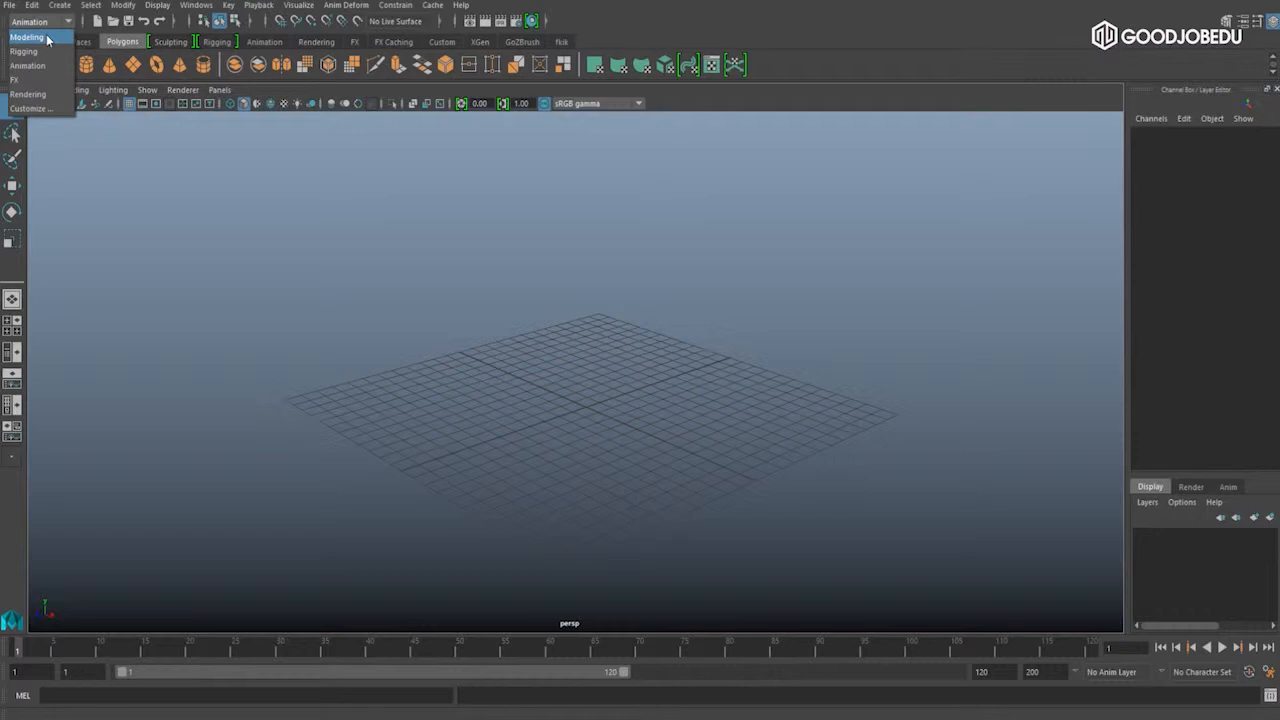
{"action": "left_click", "coordinate": [45, 37]}
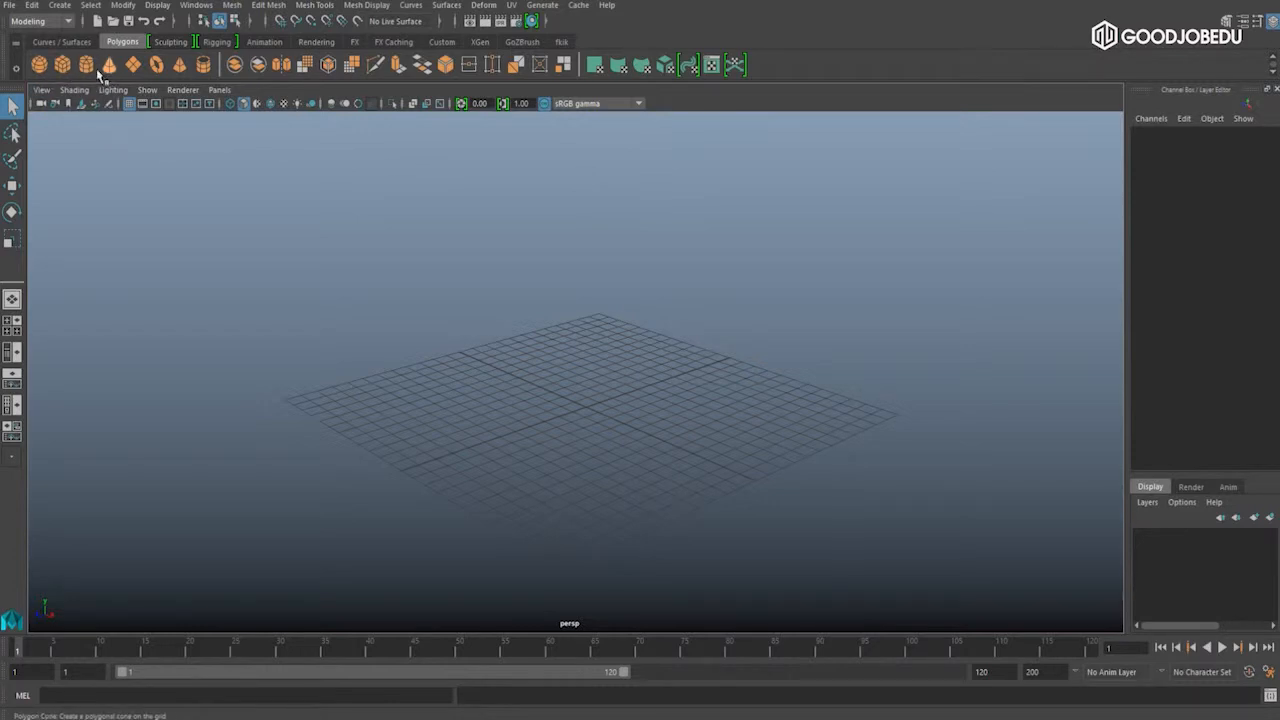
Step: Create a polygon sphere at the centre of the grid and look through the available polygon primitives
{"action": "left_click", "coordinate": [41, 66]}
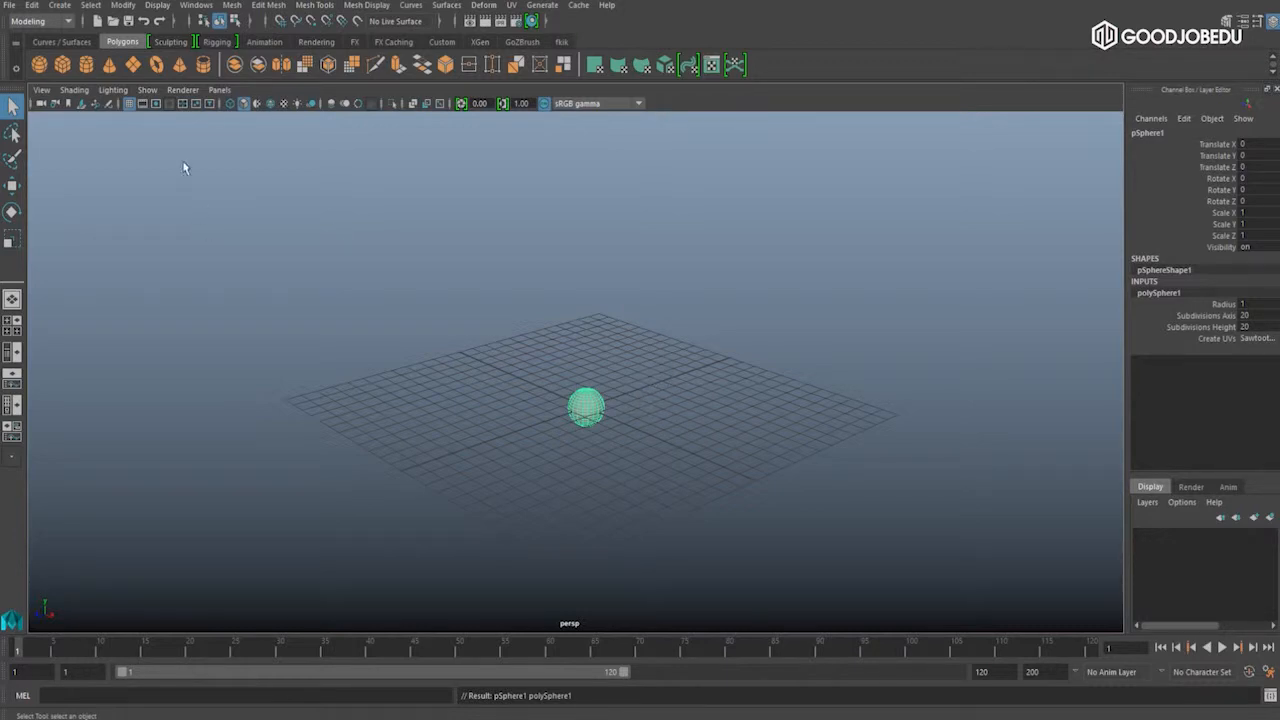
{"action": "left_click", "coordinate": [62, 6]}
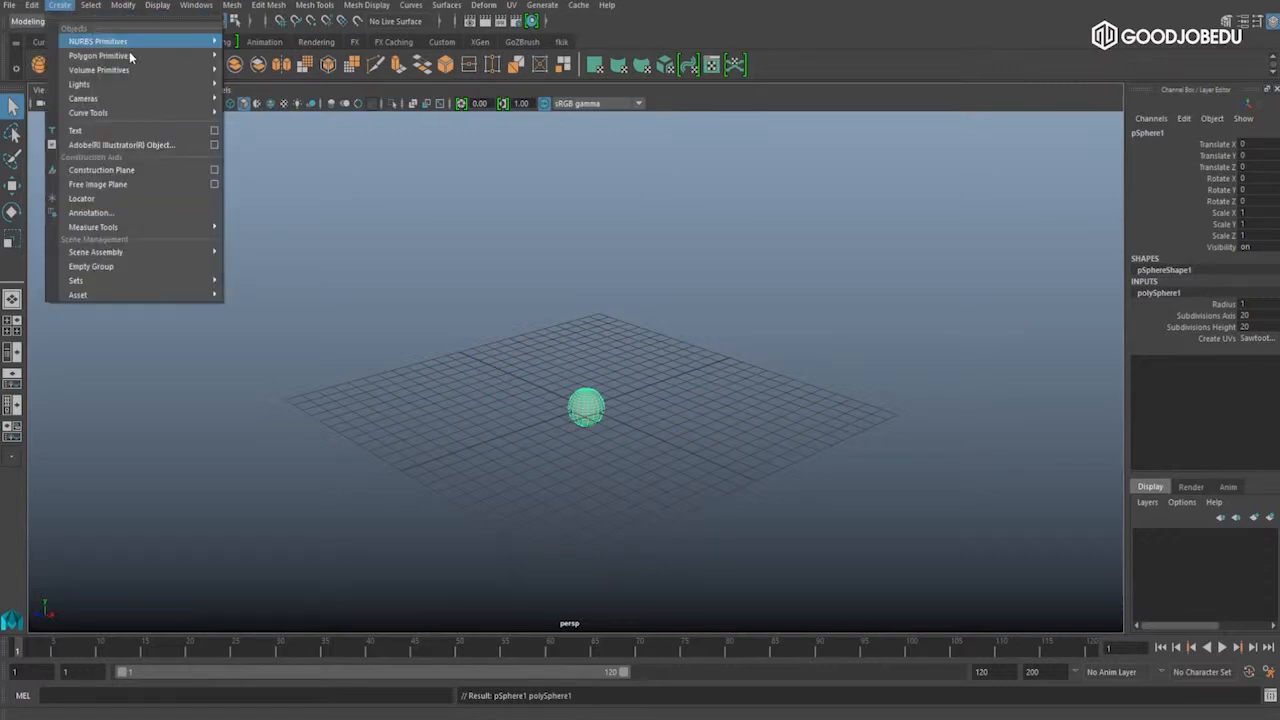
{"action": "mouse_move", "coordinate": [144, 56]}
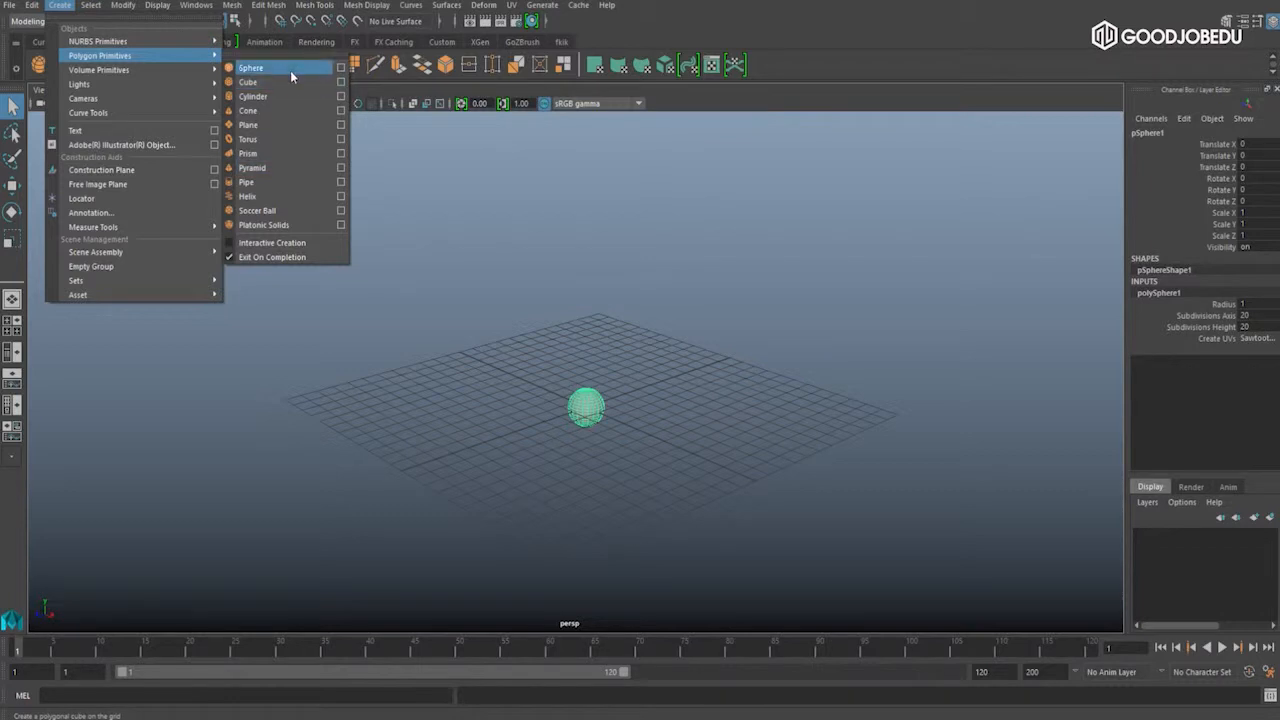
{"action": "left_click", "coordinate": [267, 315]}
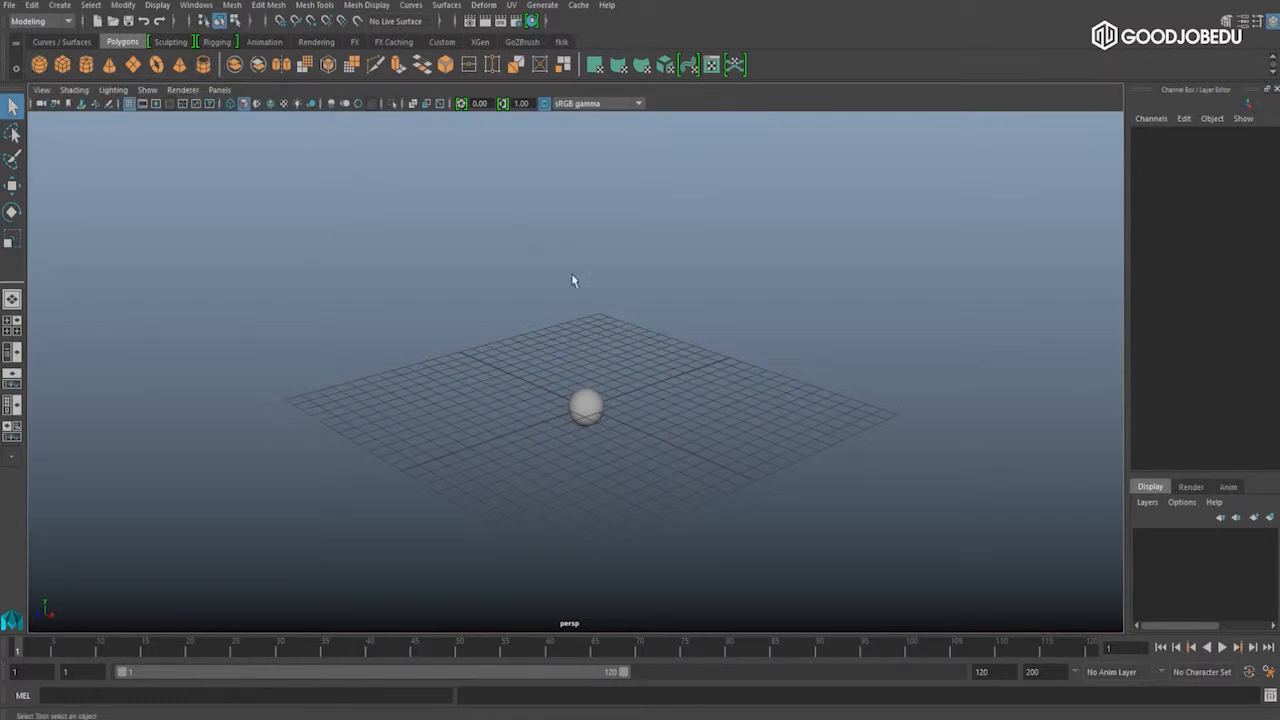
Step: Select the sphere, and hide the viewport grid and show it again
{"action": "left_click", "coordinate": [586, 401]}
{"action": "mouse_move", "coordinate": [546, 323]}
{"action": "left_mouse_down", "text": "alt"}
{"action": "mouse_move", "coordinate": [543, 334]}
{"action": "mouse_move", "coordinate": [551, 307]}
{"action": "left_mouse_up", "text": "alt"}
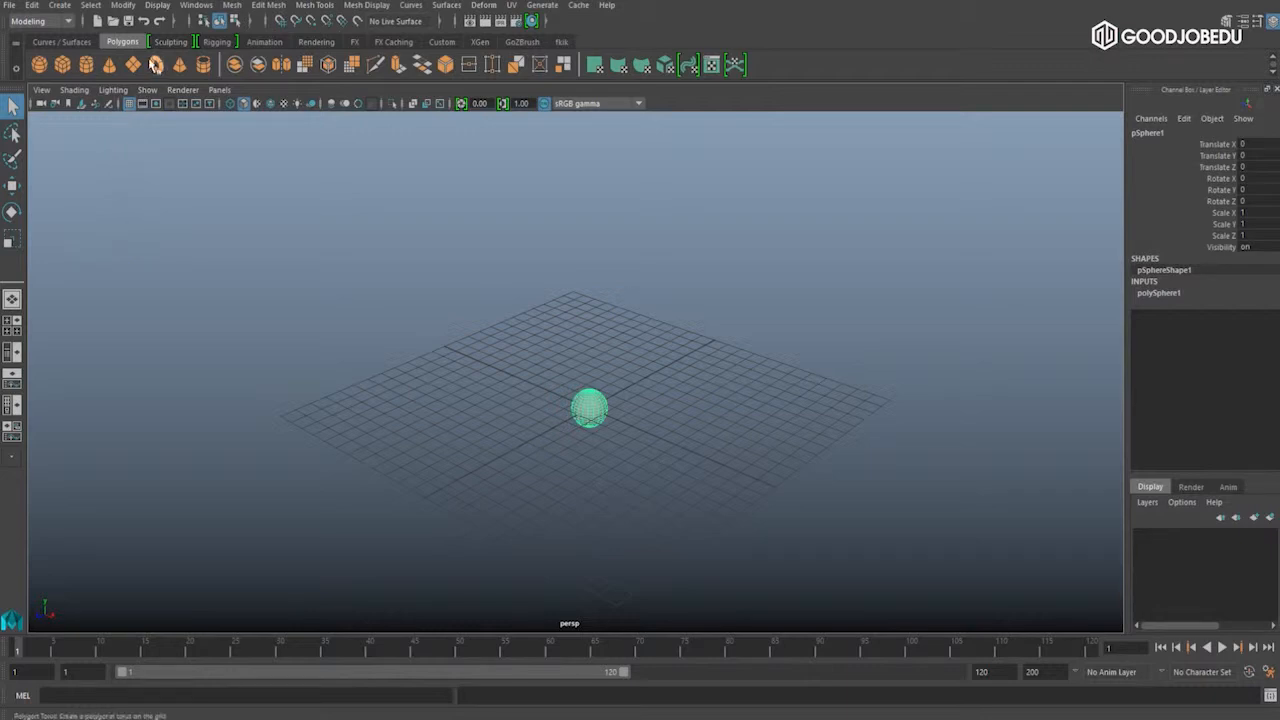
{"action": "left_click", "coordinate": [130, 104]}
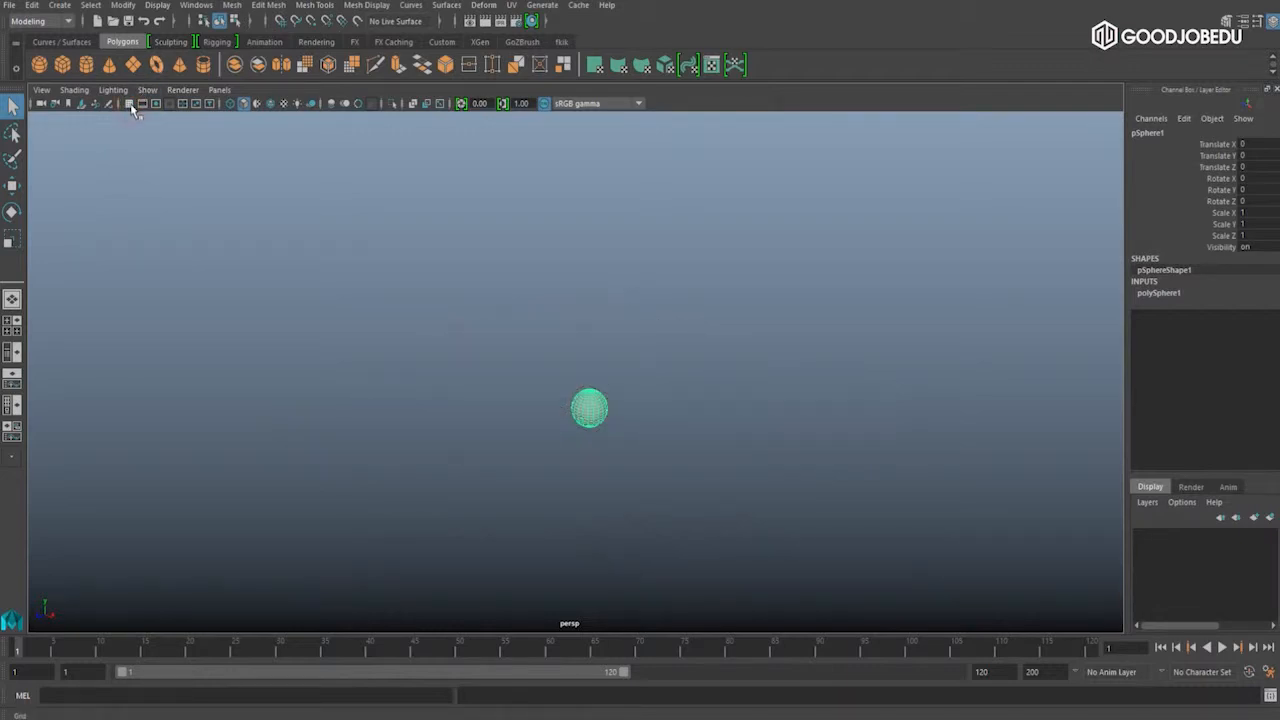
{"action": "left_click", "coordinate": [130, 104]}
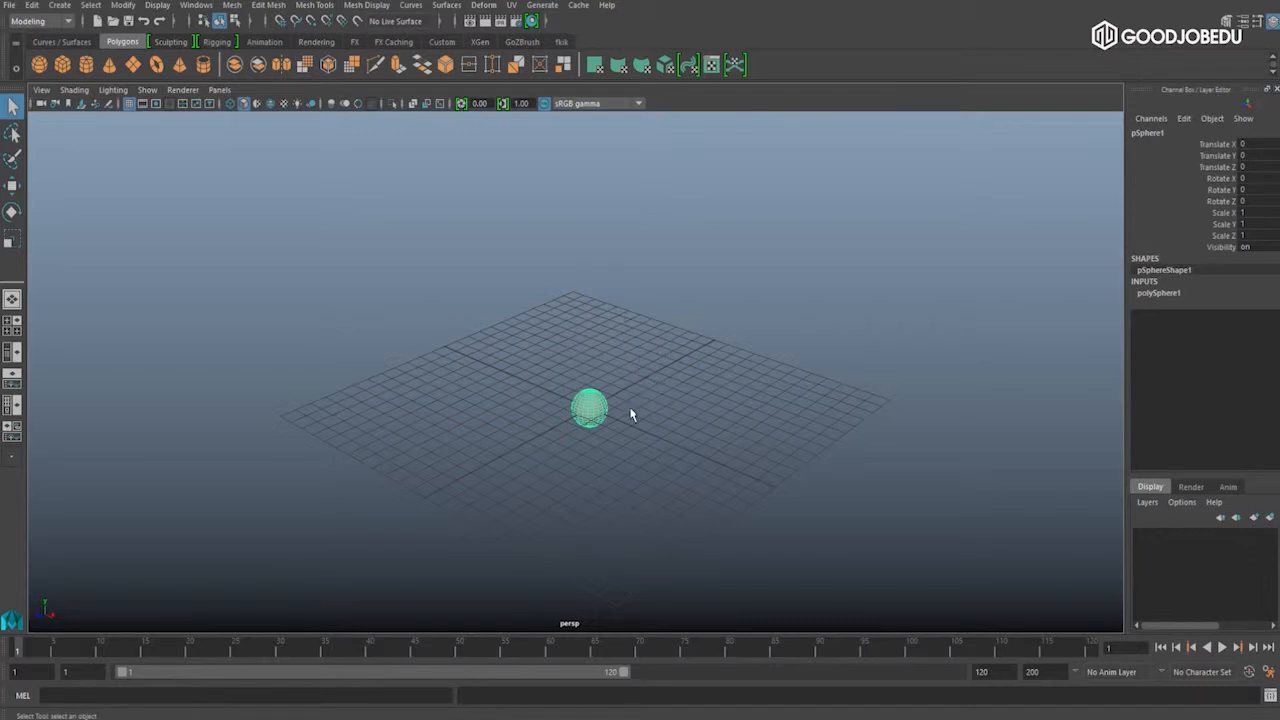
Step: Activate the Move tool for the selected sphere
{"action": "left_click_drag", "start_coordinate": [638, 405], "coordinate": [697, 400], "text": "alt"}
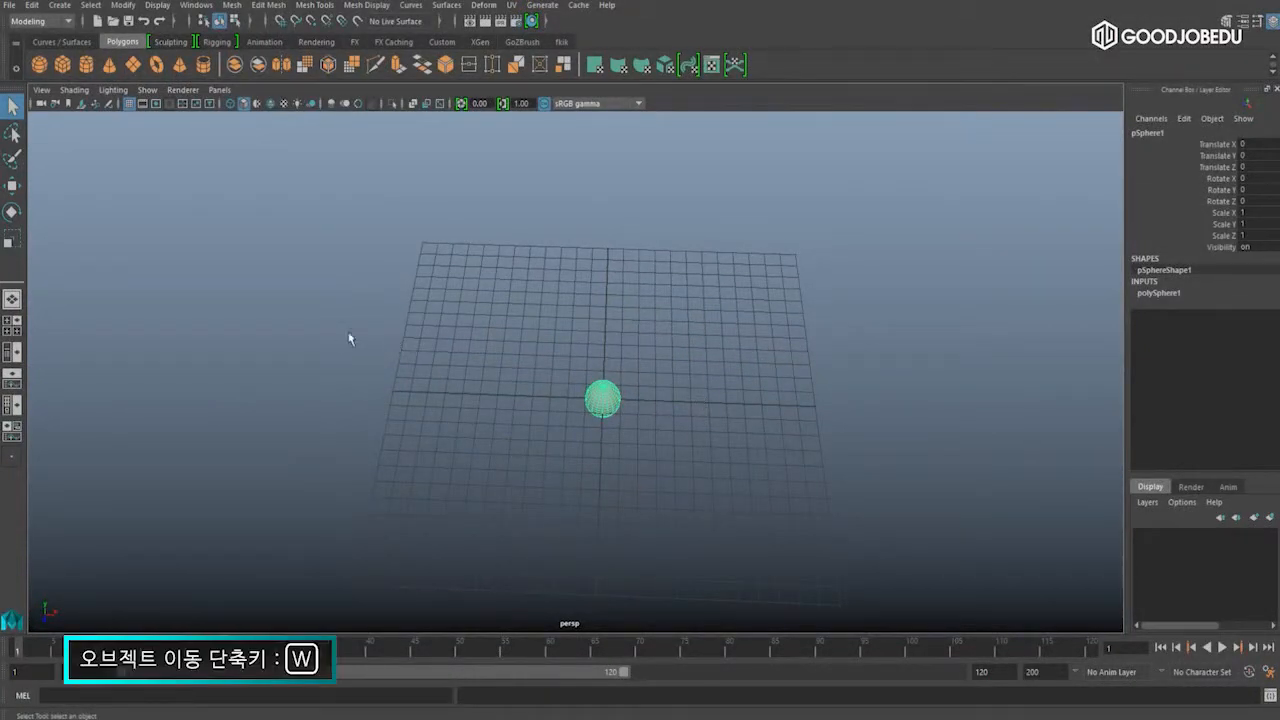
{"action": "key", "text": "w"}
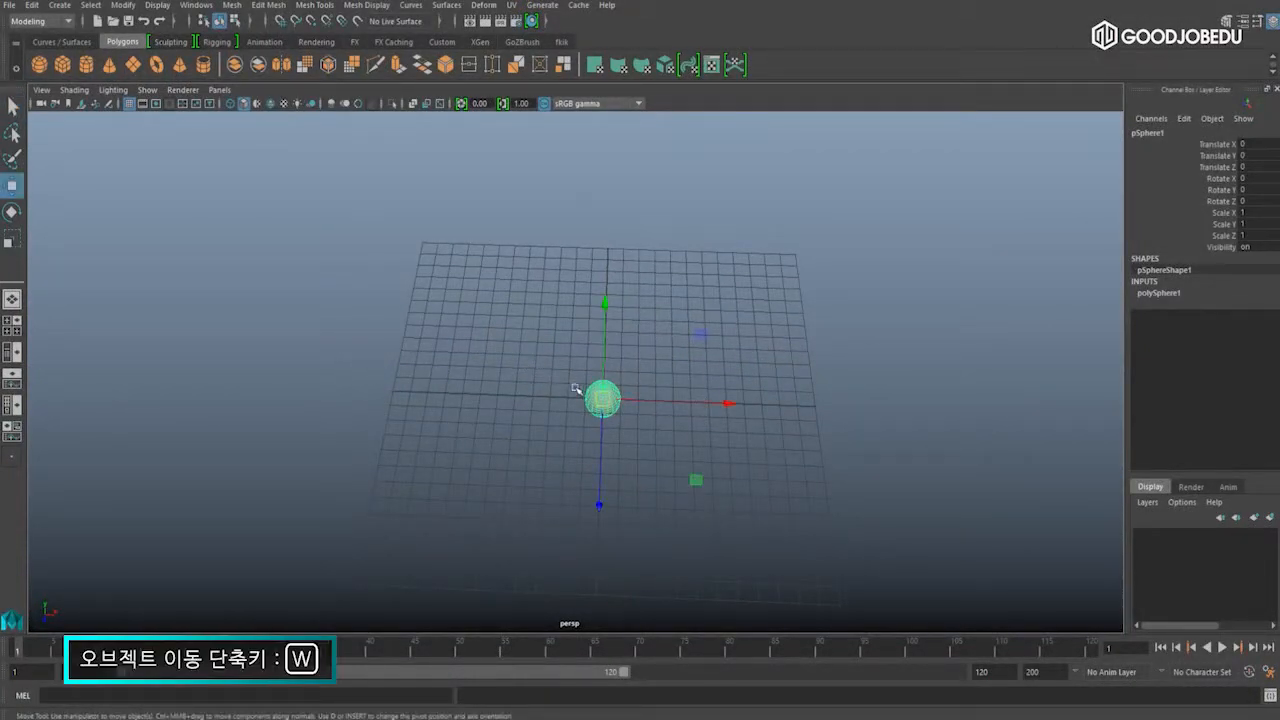
{"action": "mouse_move", "coordinate": [510, 392]}
{"action": "left_mouse_down", "text": "alt"}
{"action": "mouse_move", "coordinate": [534, 371]}
{"action": "mouse_move", "coordinate": [506, 357]}
{"action": "mouse_move", "coordinate": [520, 370]}
{"action": "left_mouse_up", "text": "alt"}
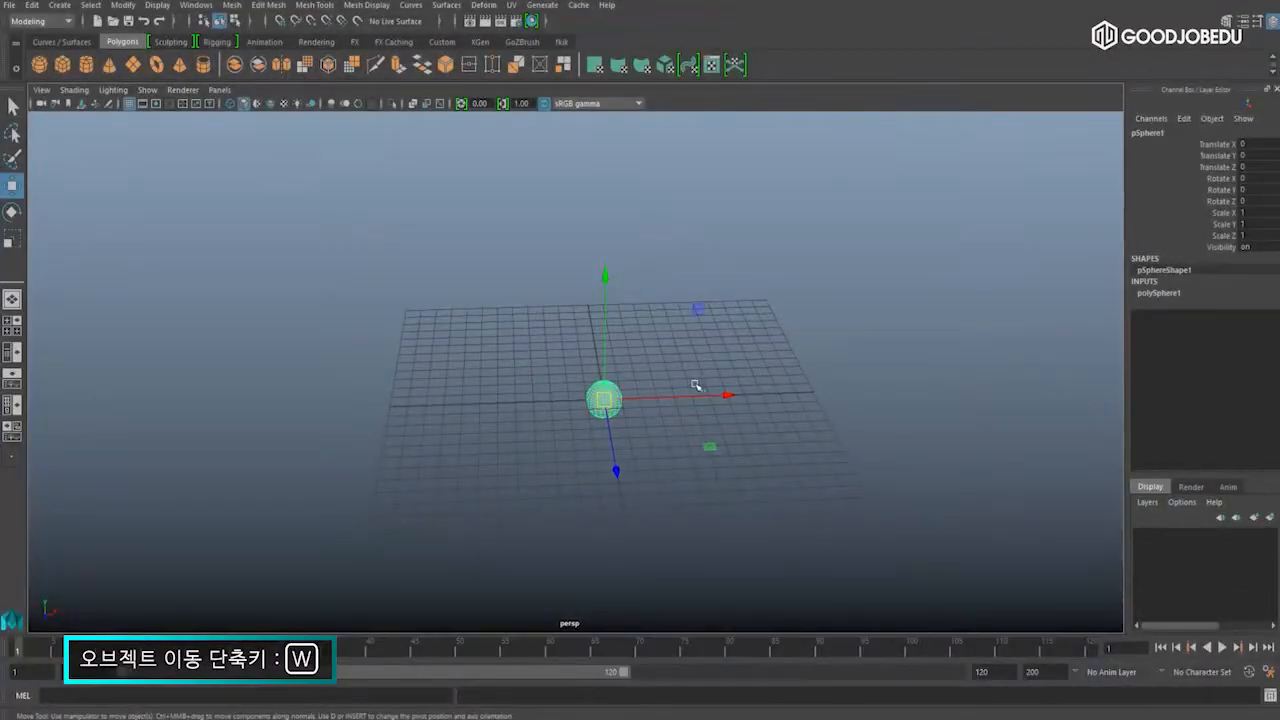
{"action": "left_click_drag", "start_coordinate": [626, 277], "coordinate": [600, 277], "text": "alt"}
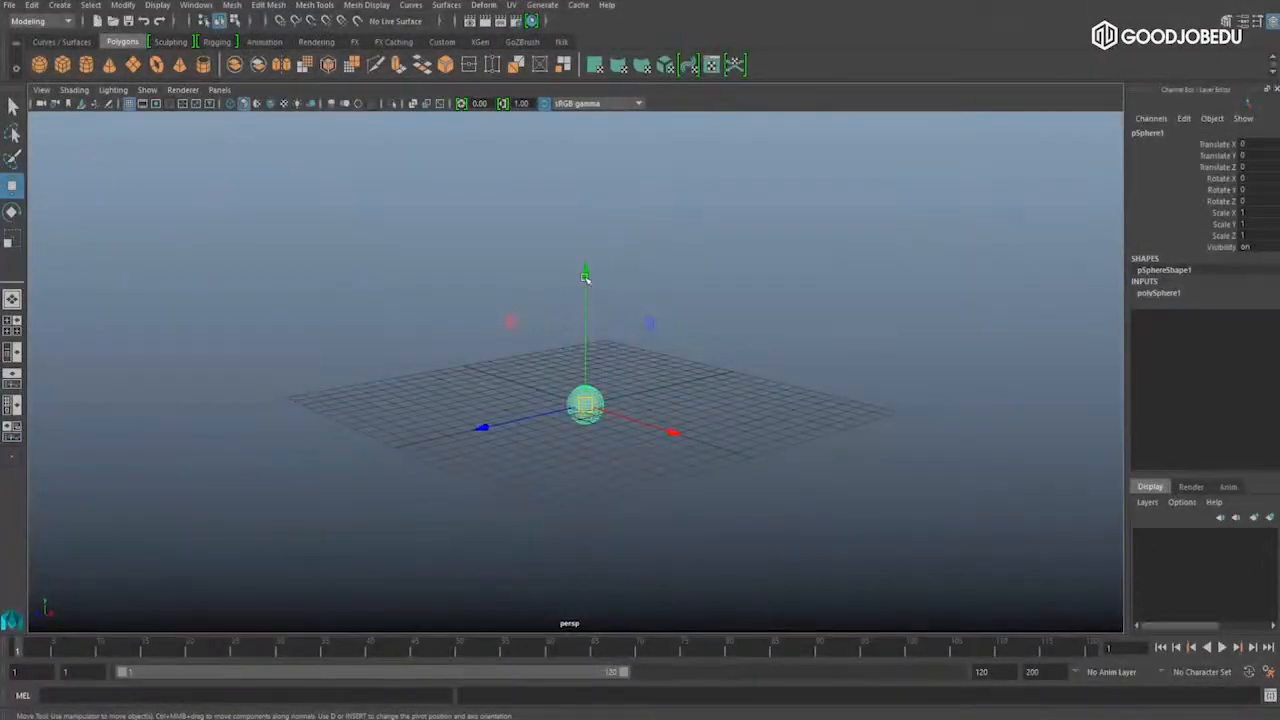
{"action": "left_click_drag", "start_coordinate": [515, 285], "coordinate": [622, 318], "text": "alt"}
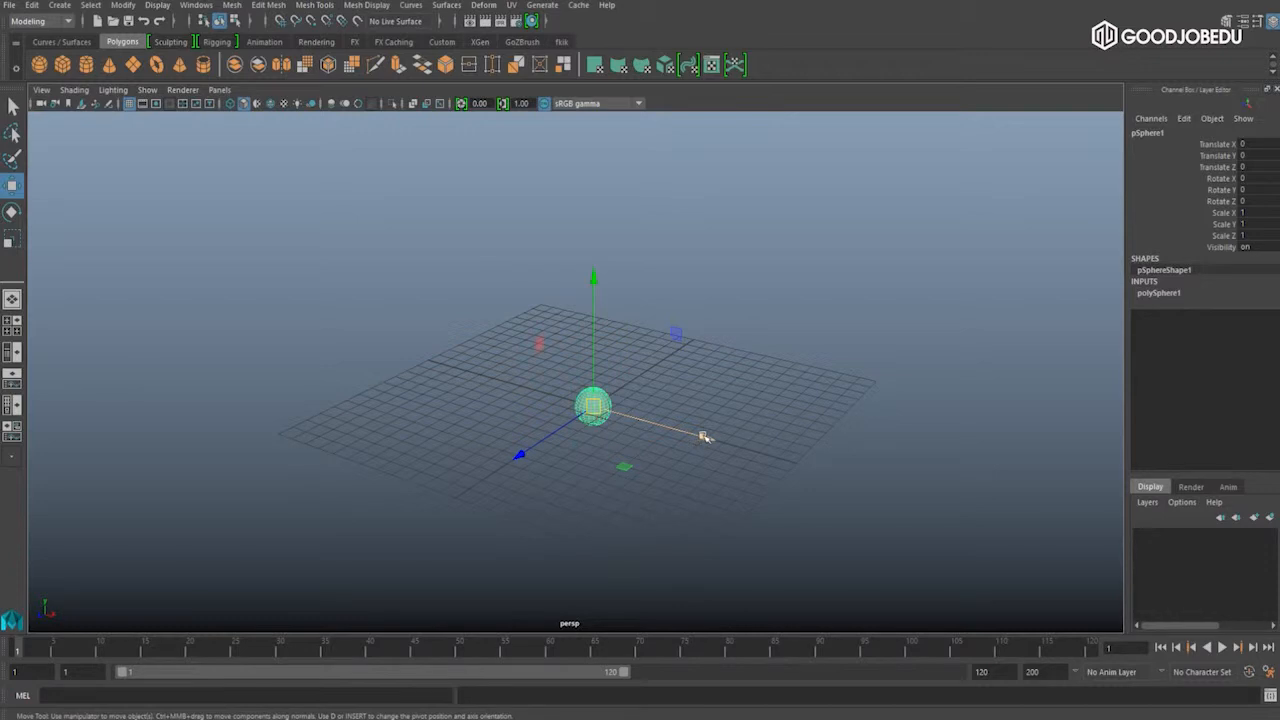
Step: Try moving the sphere about 1.66 units along the X axis and undo the move
{"action": "left_click_drag", "start_coordinate": [705, 436], "coordinate": [739, 443]}
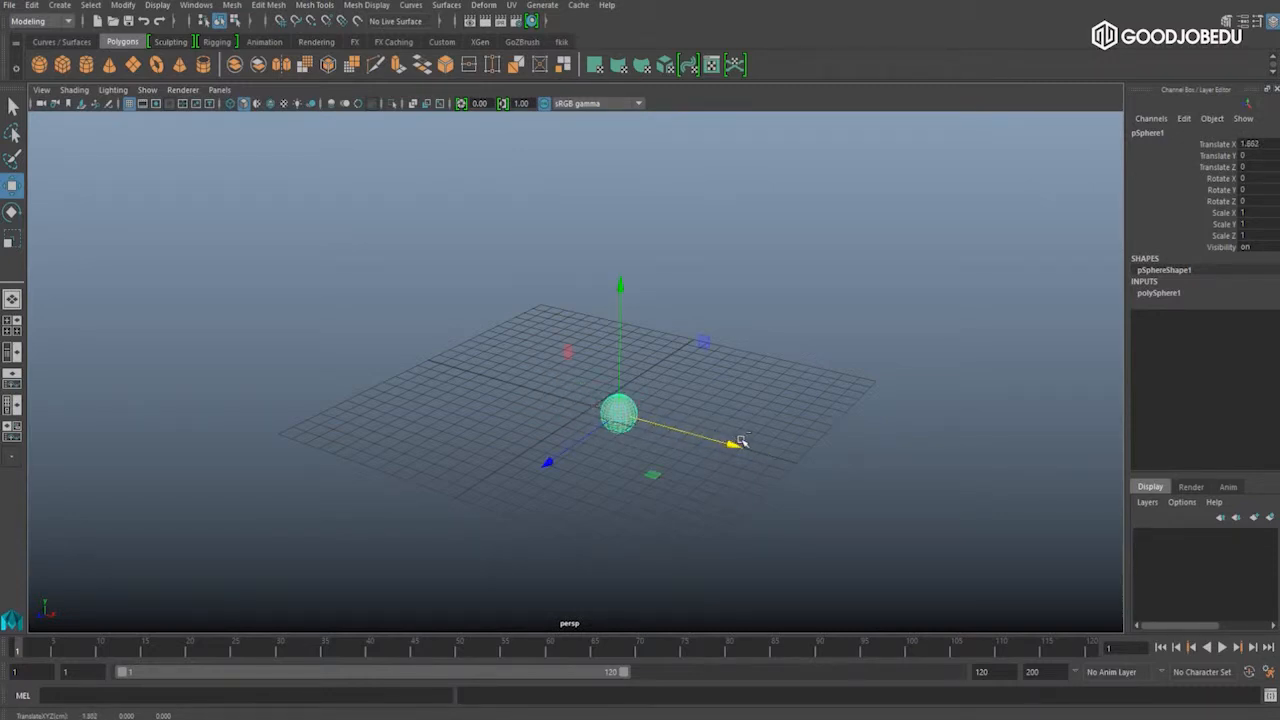
{"action": "key", "text": "ctrl+z"}
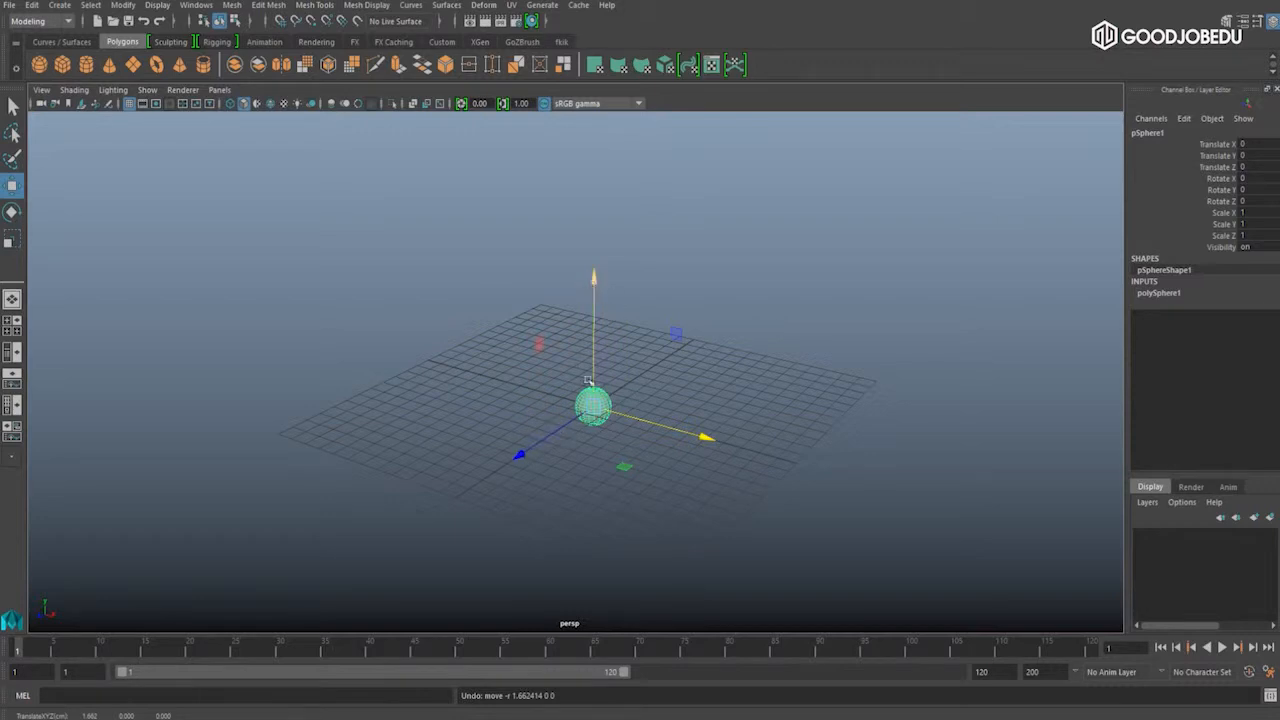
{"action": "left_click", "coordinate": [657, 425]}
{"action": "left_click", "coordinate": [590, 324]}
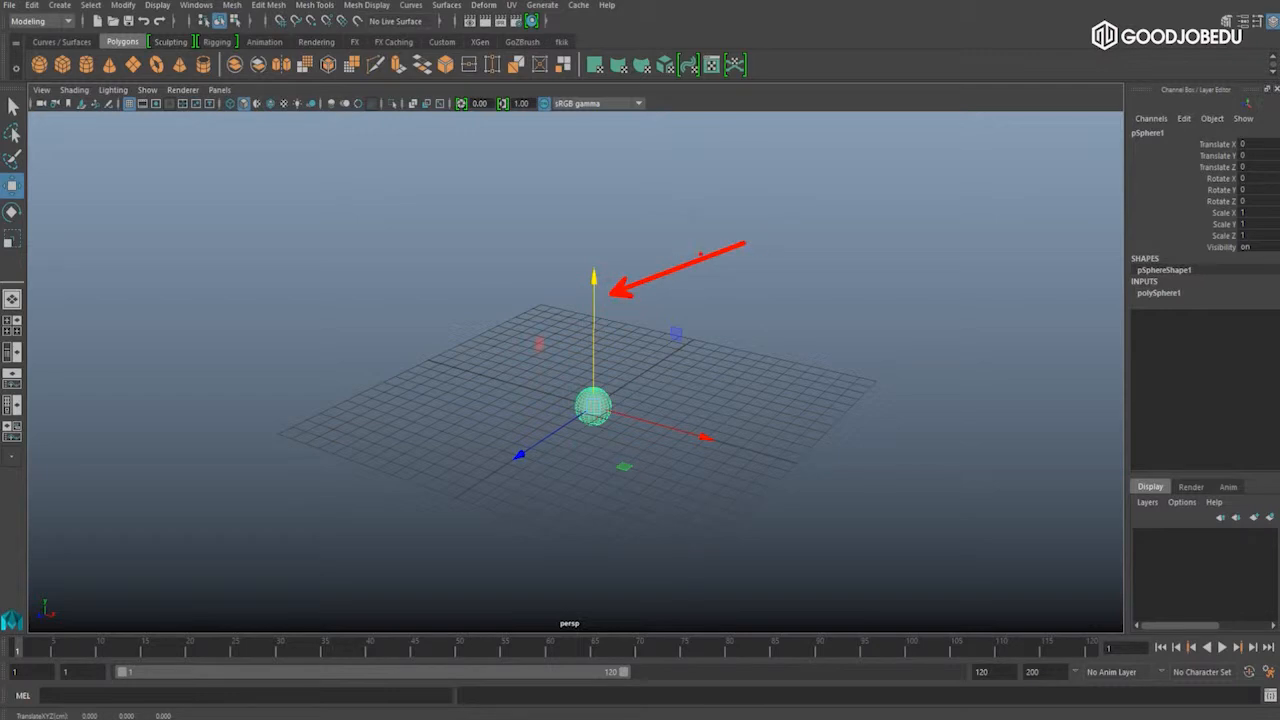
{"action": "left_click_drag", "start_coordinate": [765, 211], "coordinate": [775, 265]}
{"action": "mouse_move", "coordinate": [760, 337]}
{"action": "left_mouse_down"}
{"action": "mouse_move", "coordinate": [682, 411]}
{"action": "mouse_move", "coordinate": [758, 485]}
{"action": "left_mouse_up"}
{"action": "left_click_drag", "start_coordinate": [758, 430], "coordinate": [736, 470]}
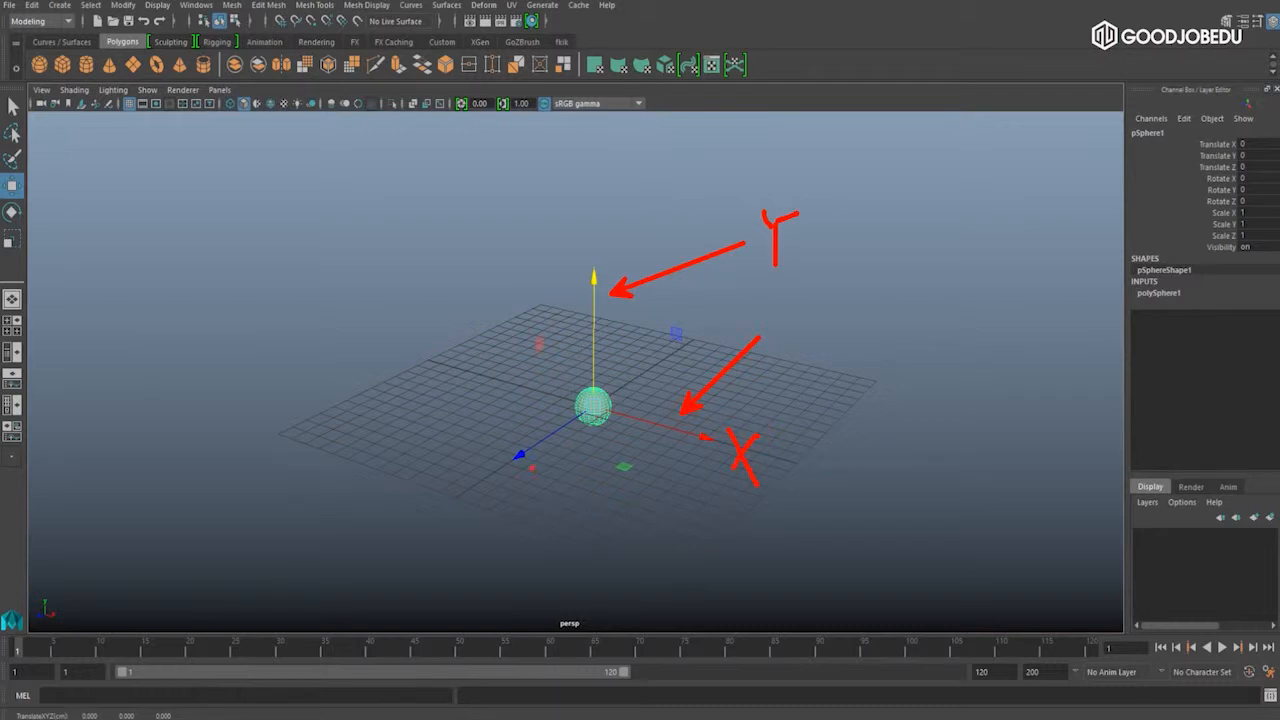
{"action": "left_click_drag", "start_coordinate": [545, 548], "coordinate": [545, 453]}
{"action": "left_click_drag", "start_coordinate": [537, 470], "coordinate": [555, 470]}
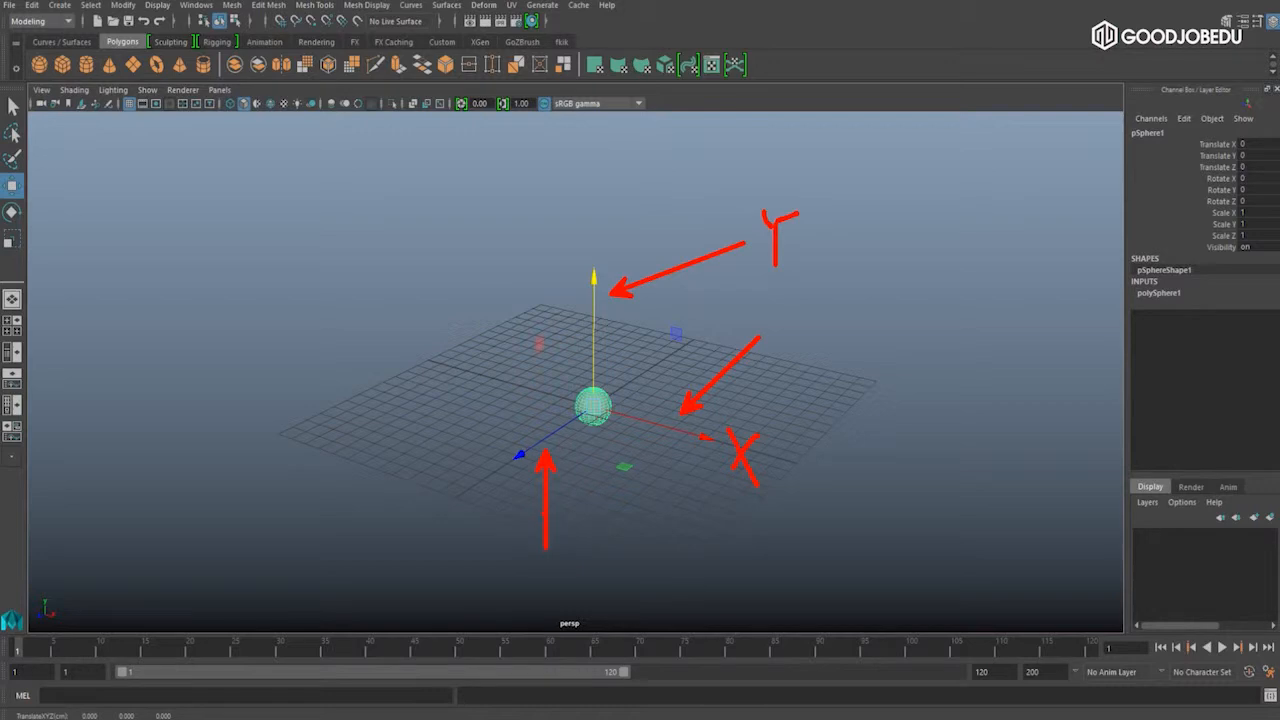
{"action": "mouse_move", "coordinate": [511, 556]}
{"action": "left_mouse_down"}
{"action": "mouse_move", "coordinate": [529, 595]}
{"action": "mouse_move", "coordinate": [568, 598]}
{"action": "mouse_move", "coordinate": [578, 581]}
{"action": "left_mouse_up"}
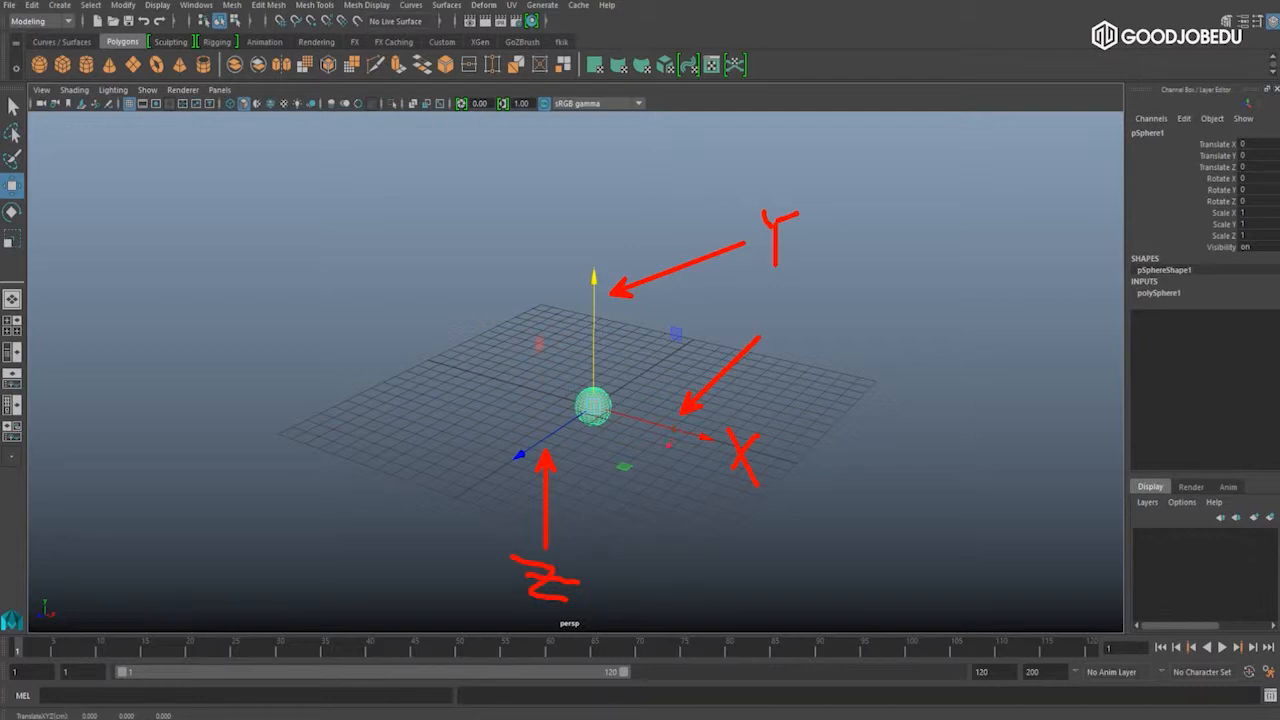
{"action": "mouse_move", "coordinate": [720, 458]}
{"action": "left_mouse_down"}
{"action": "mouse_move", "coordinate": [491, 345]}
{"action": "mouse_move", "coordinate": [728, 425]}
{"action": "left_mouse_up"}
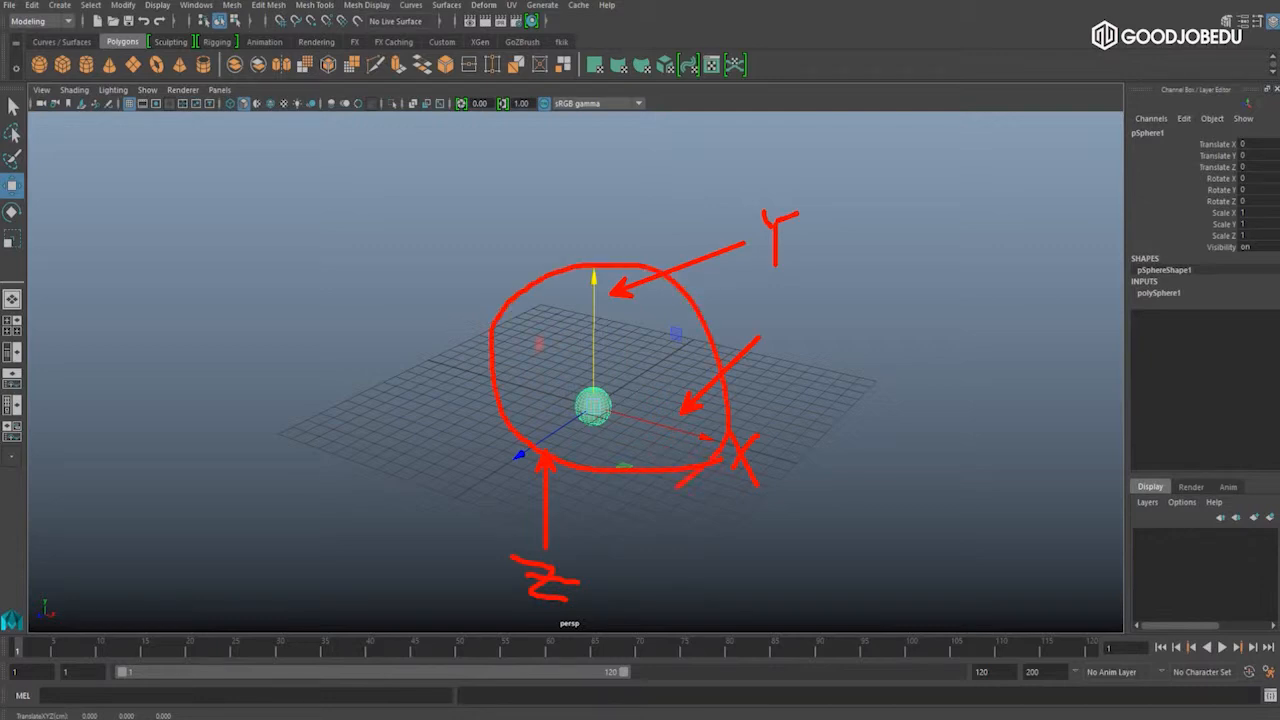
{"action": "left_click_drag", "start_coordinate": [60, 602], "coordinate": [250, 500]}
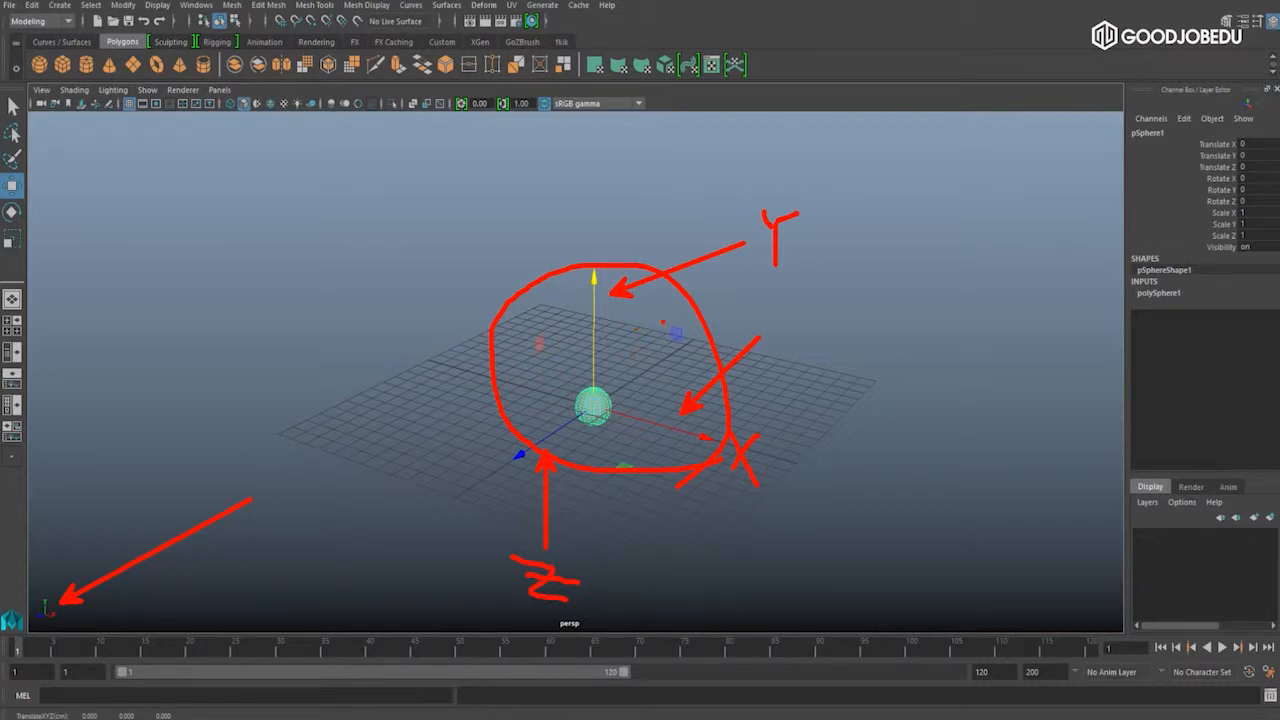
{"action": "key", "text": "Escape"}
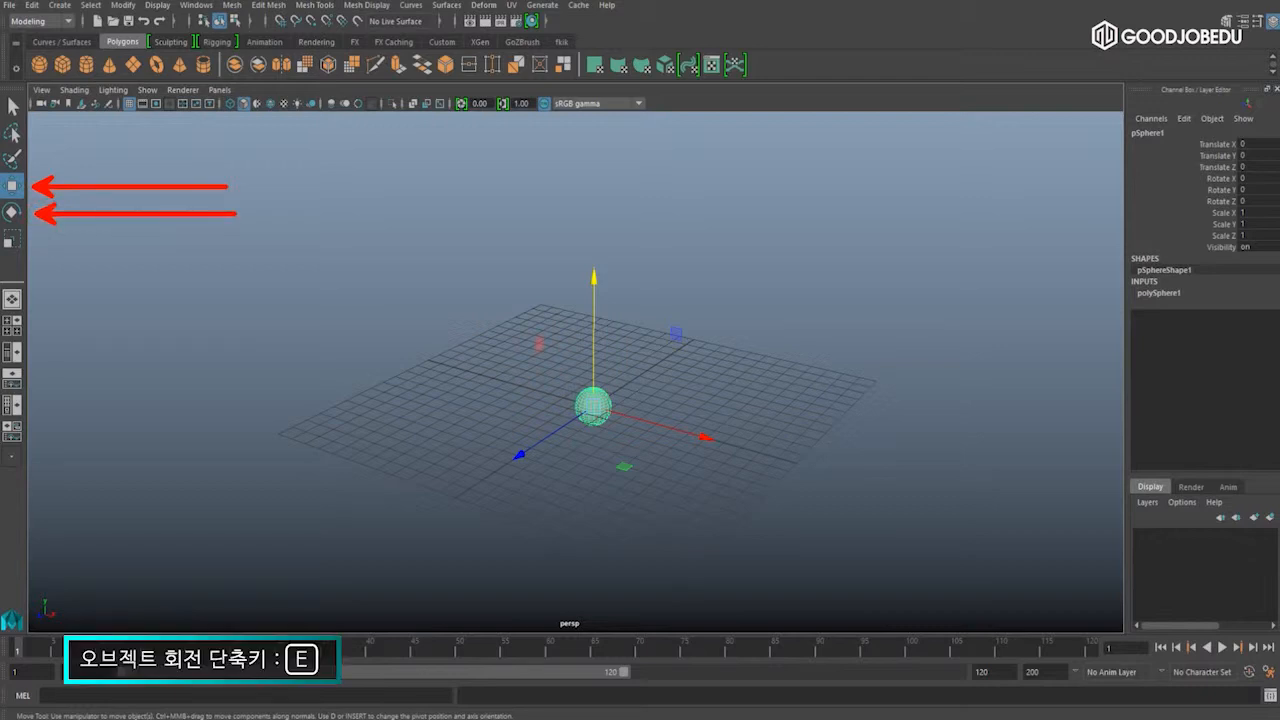
Step: Rotate the sphere about 36.3 degrees around its X axis
{"action": "left_click", "coordinate": [11, 211]}
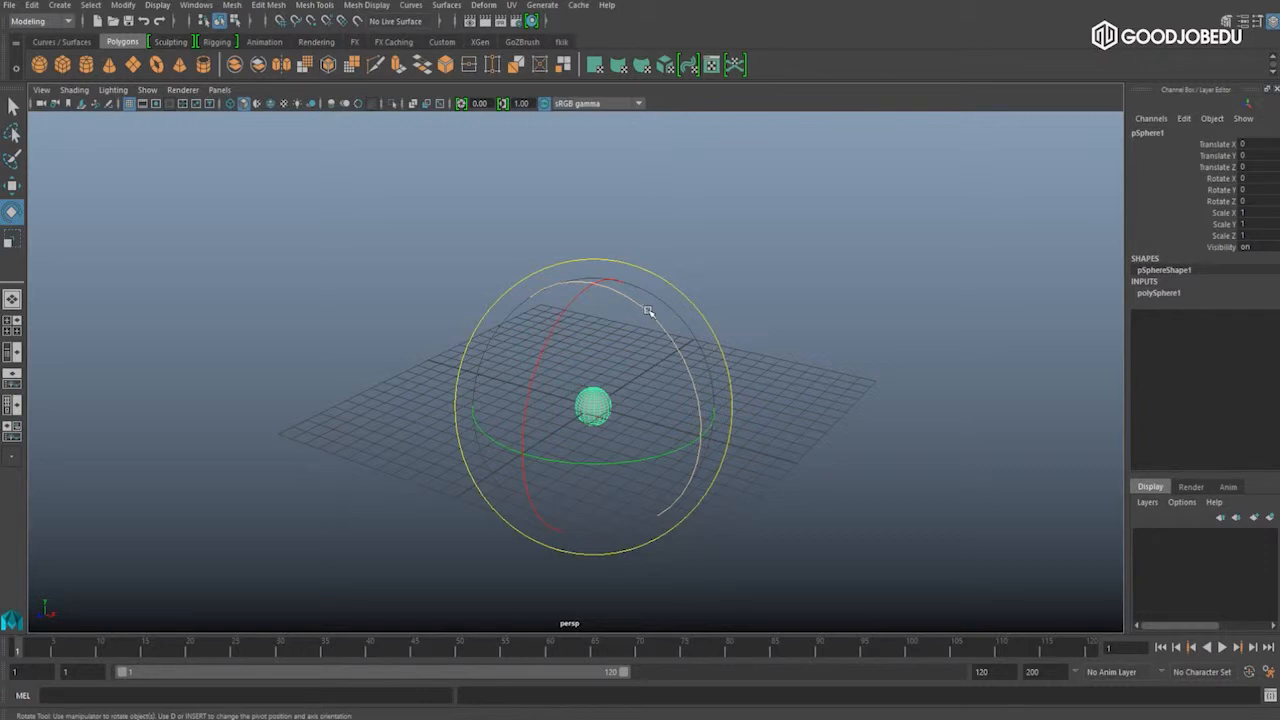
{"action": "left_click_drag", "start_coordinate": [574, 295], "coordinate": [650, 395]}
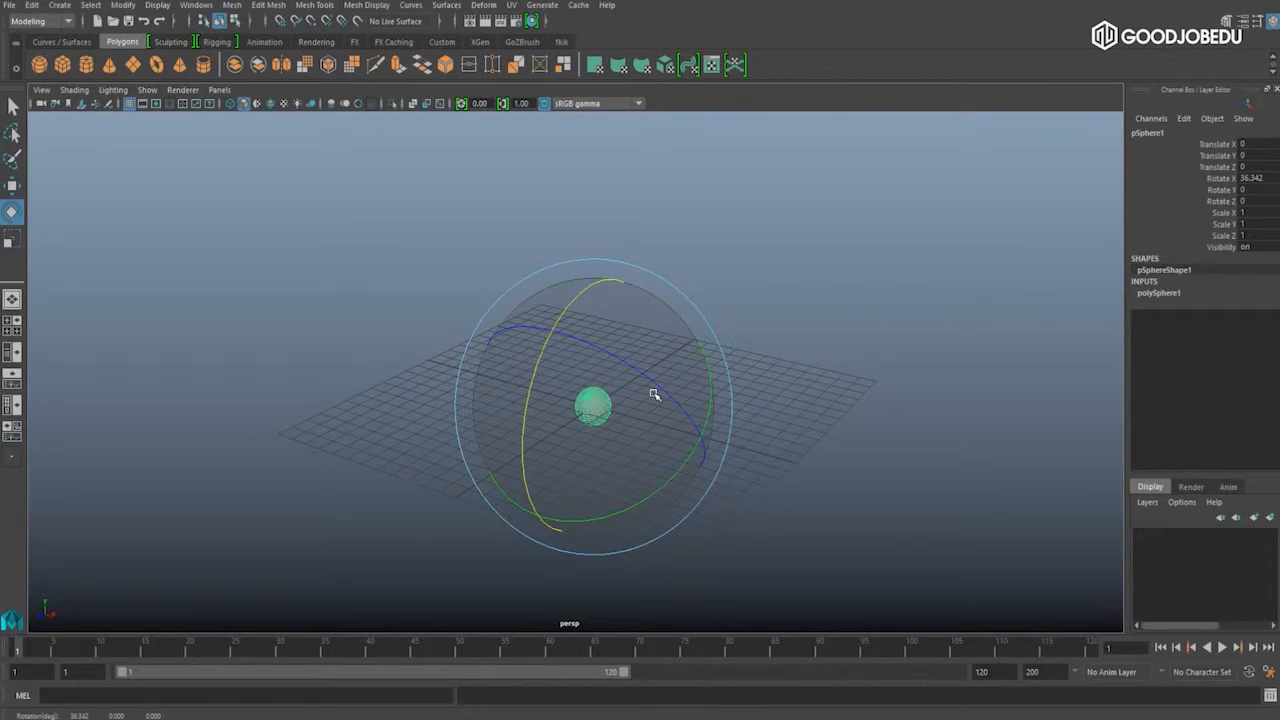
{"action": "key", "text": "w"}
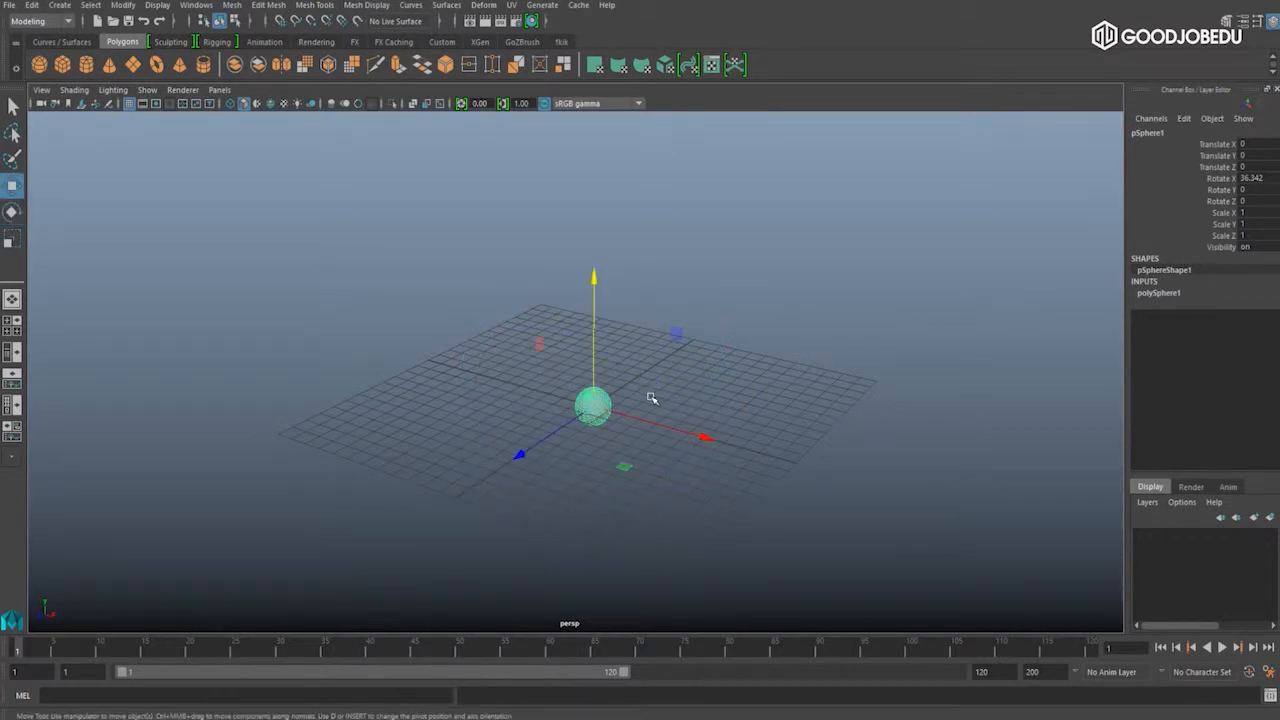
Step: Rotate the sphere back around its X axis until its X rotation is about 2.43 degrees
{"action": "left_click_drag", "start_coordinate": [651, 399], "coordinate": [723, 429], "text": "alt"}
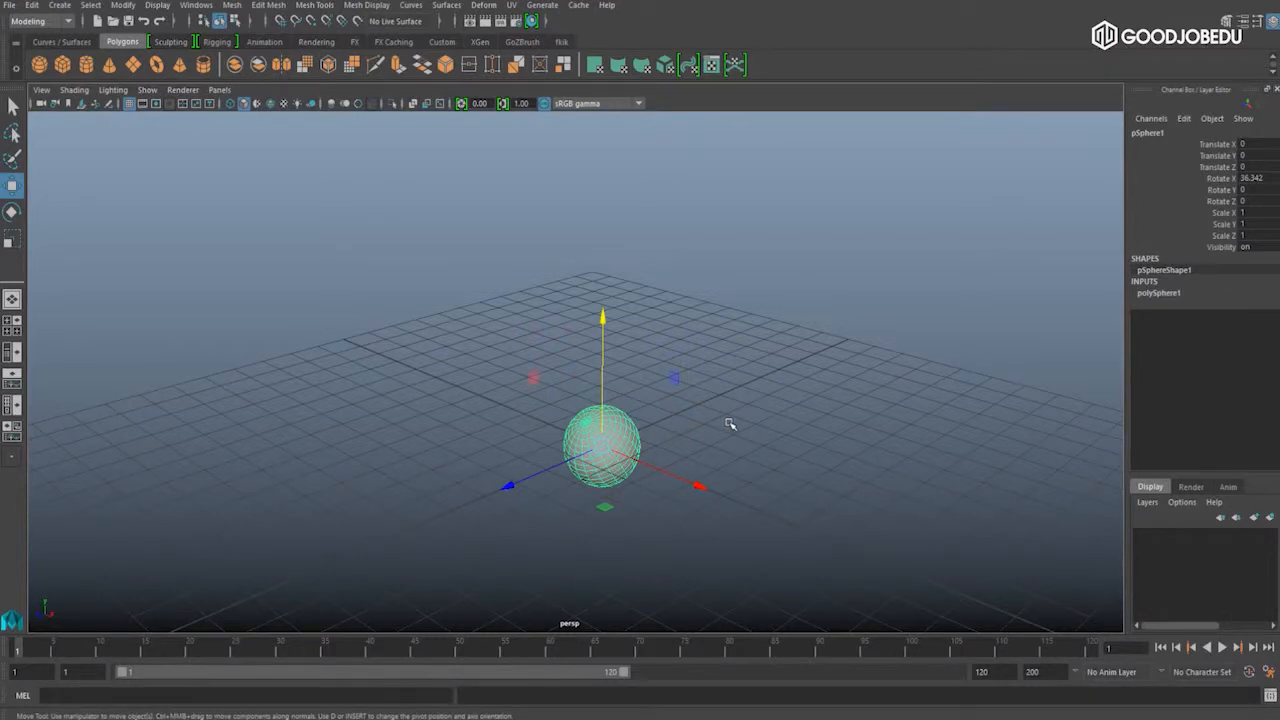
{"action": "left_click_drag", "start_coordinate": [640, 430], "coordinate": [657, 354], "text": "alt"}
{"action": "key", "text": "e"}
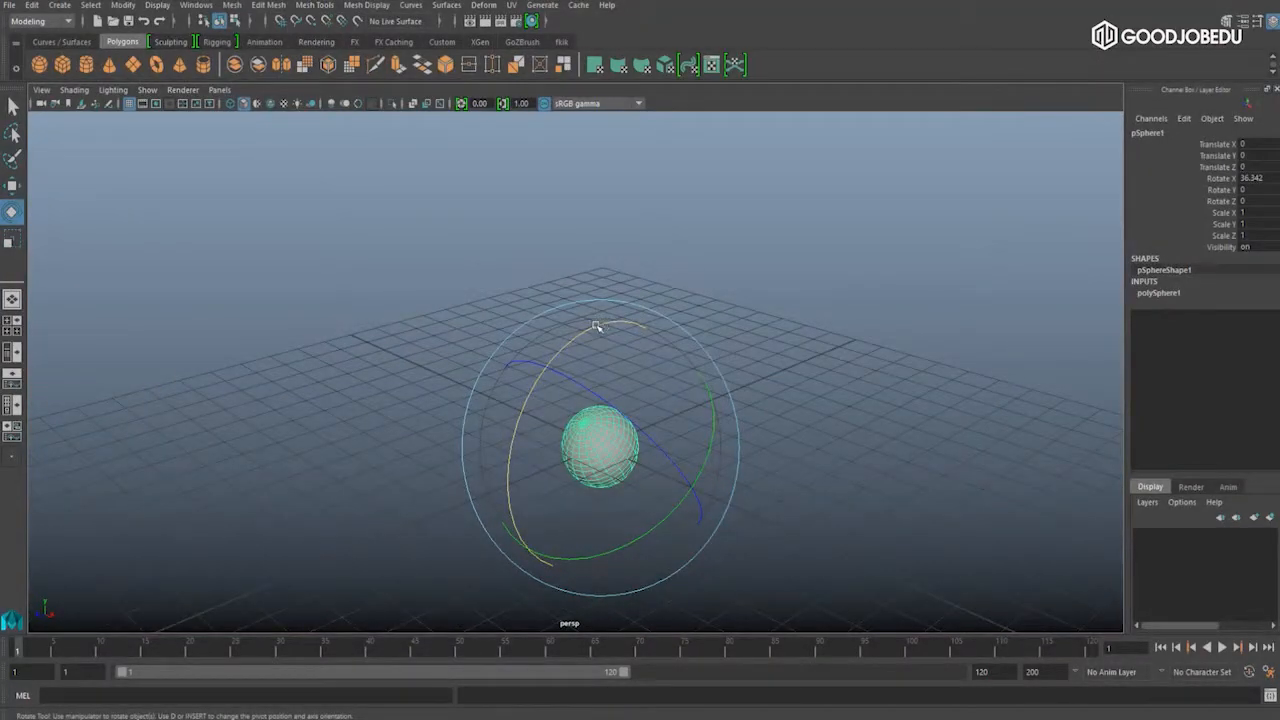
{"action": "left_click_drag", "start_coordinate": [585, 334], "coordinate": [678, 360]}
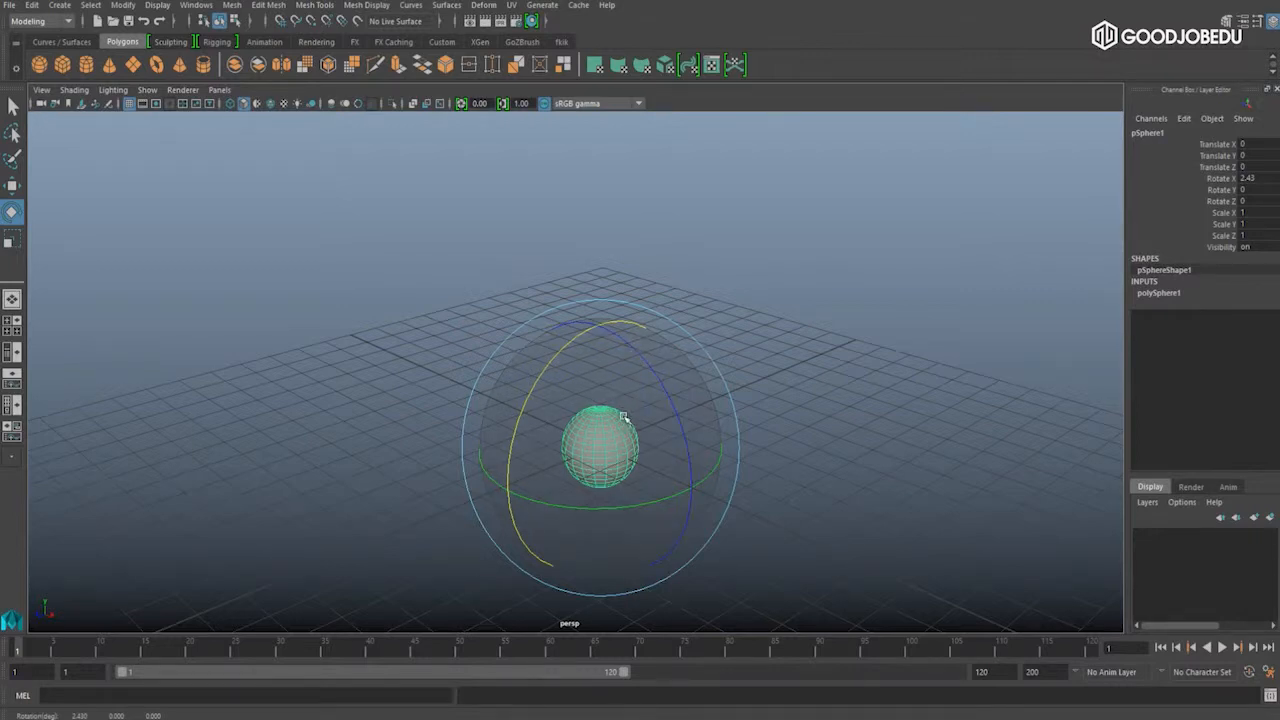
Step: Try scaling the sphere uniformly on all three axes to about 5.1 and undo the scaling
{"action": "key", "text": "r"}
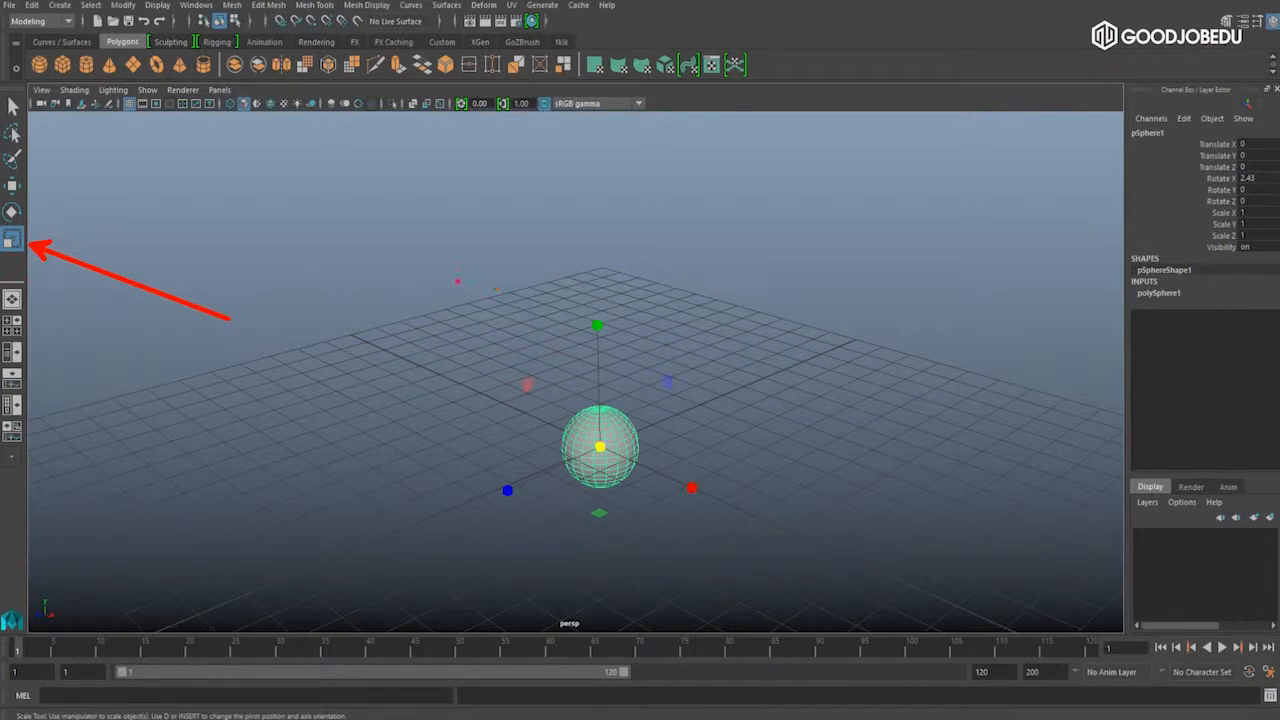
{"action": "mouse_move", "coordinate": [457, 371]}
{"action": "left_mouse_down", "text": "alt"}
{"action": "mouse_move", "coordinate": [380, 337]}
{"action": "mouse_move", "coordinate": [490, 318]}
{"action": "mouse_move", "coordinate": [349, 251]}
{"action": "mouse_move", "coordinate": [446, 283]}
{"action": "left_mouse_up", "text": "alt"}
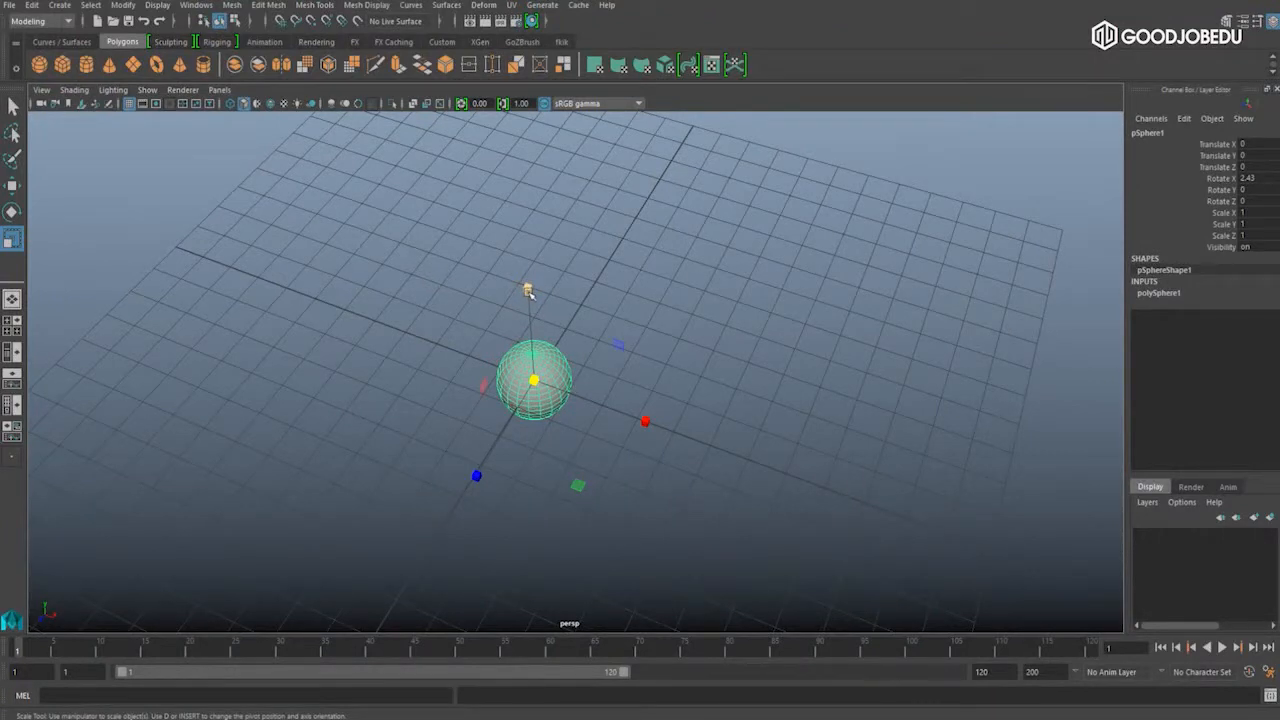
{"action": "left_click_drag", "start_coordinate": [720, 353], "coordinate": [703, 349], "text": "alt"}
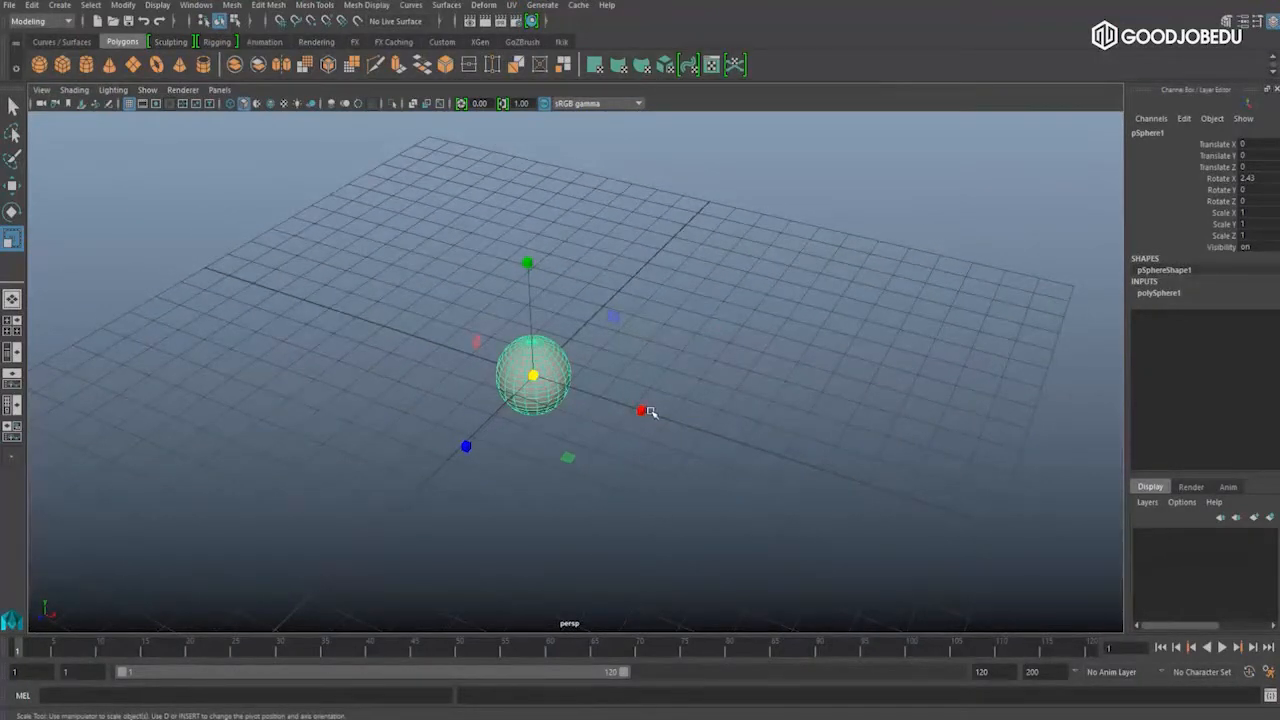
{"action": "left_click_drag", "start_coordinate": [645, 410], "coordinate": [651, 346]}
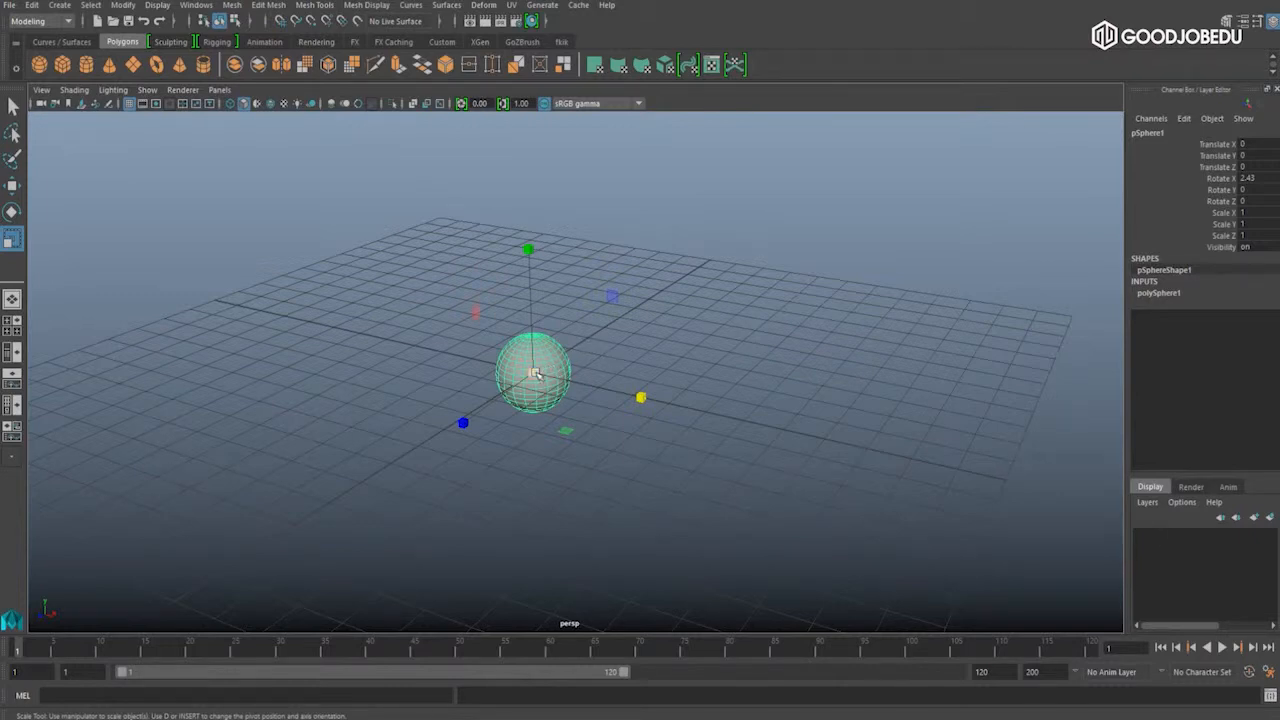
{"action": "left_click", "coordinate": [535, 374]}
{"action": "left_click_drag", "start_coordinate": [549, 373], "coordinate": [875, 327]}
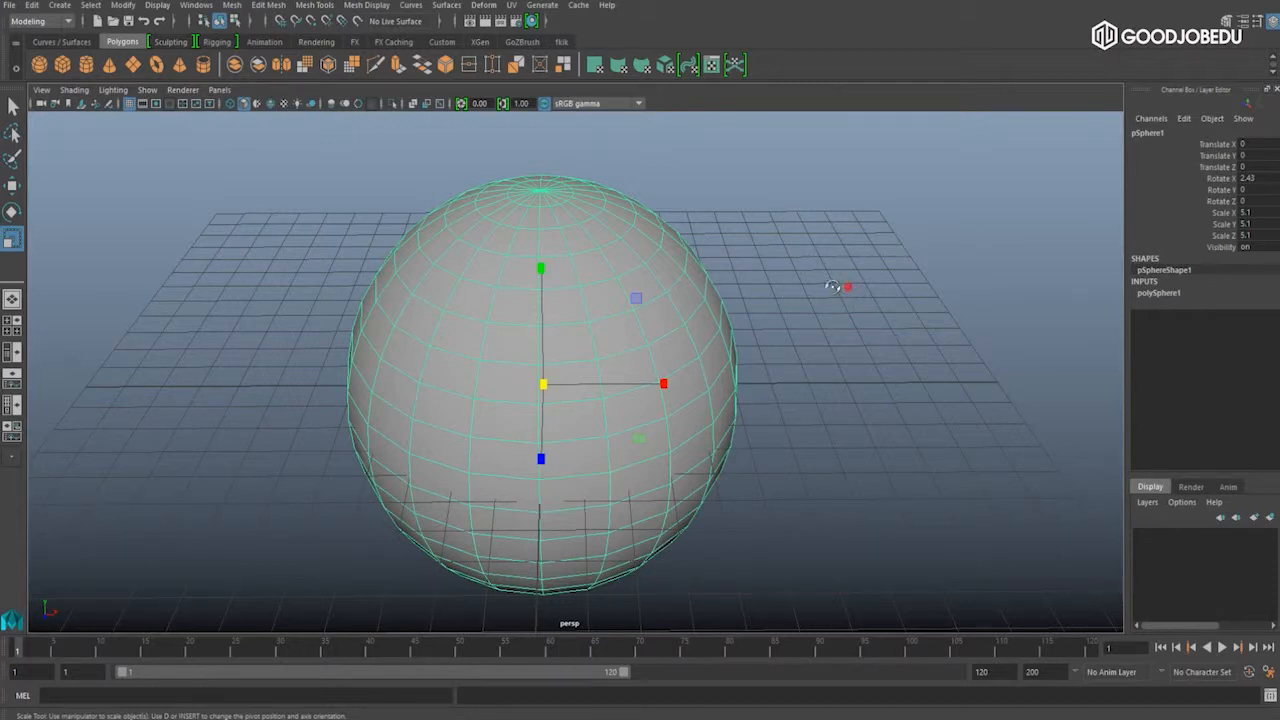
{"action": "left_click_drag", "start_coordinate": [834, 286], "coordinate": [786, 277], "text": "alt"}
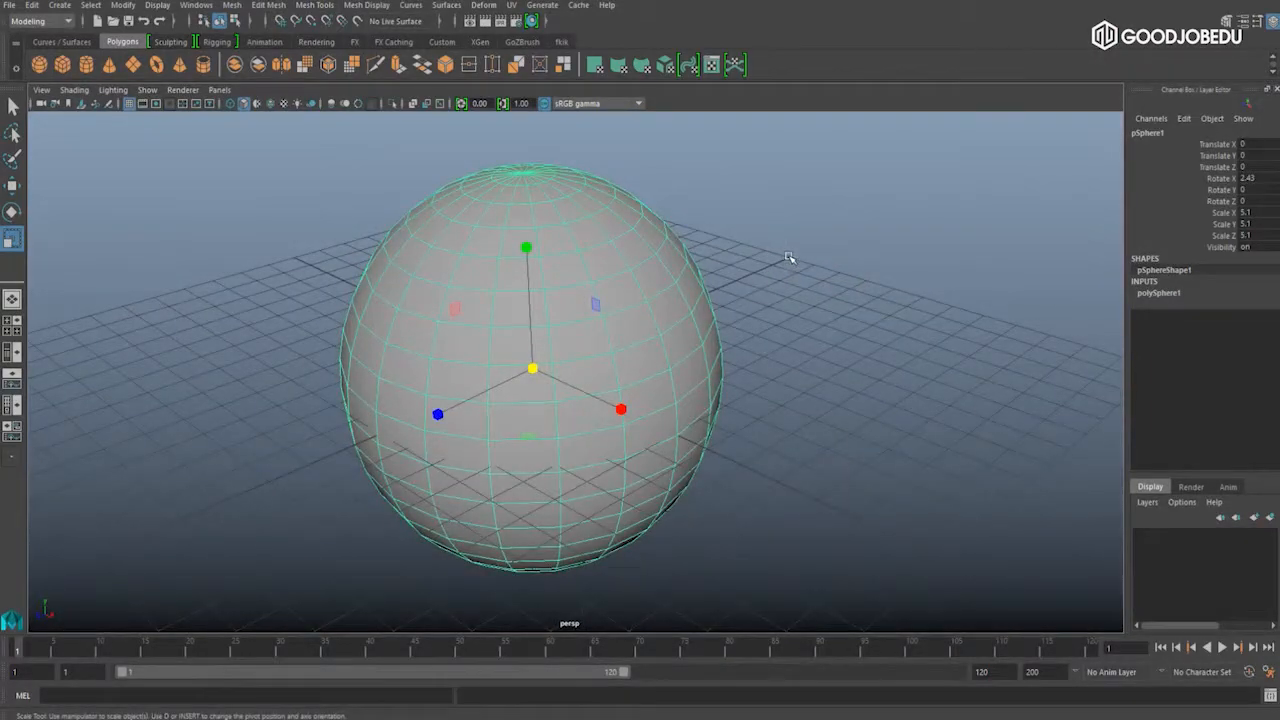
{"action": "key", "text": "ctrl+z"}
{"action": "mouse_move", "coordinate": [667, 307]}
{"action": "left_mouse_down", "text": "alt"}
{"action": "mouse_move", "coordinate": [757, 297]}
{"action": "mouse_move", "coordinate": [634, 300]}
{"action": "mouse_move", "coordinate": [717, 309]}
{"action": "mouse_move", "coordinate": [687, 292]}
{"action": "left_mouse_up", "text": "alt"}
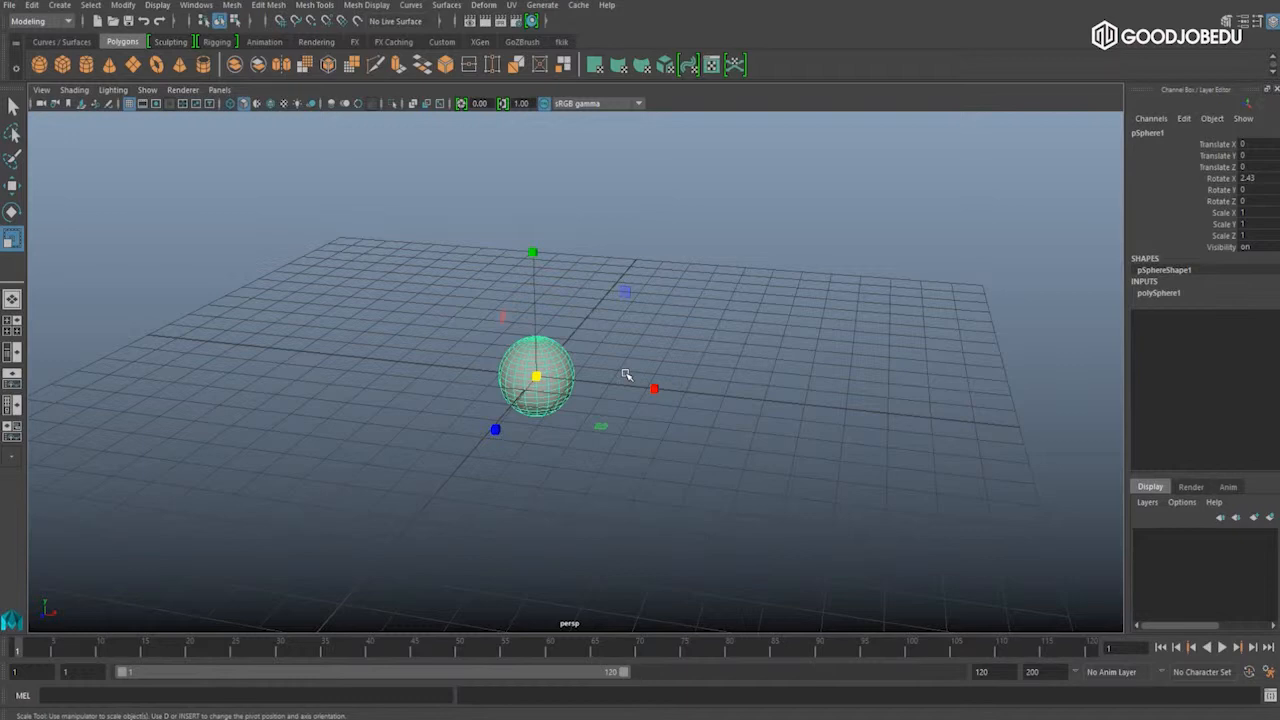
Step: Redo the sphere's uniform scaling and undo it again
{"action": "key", "text": "shift+z"}
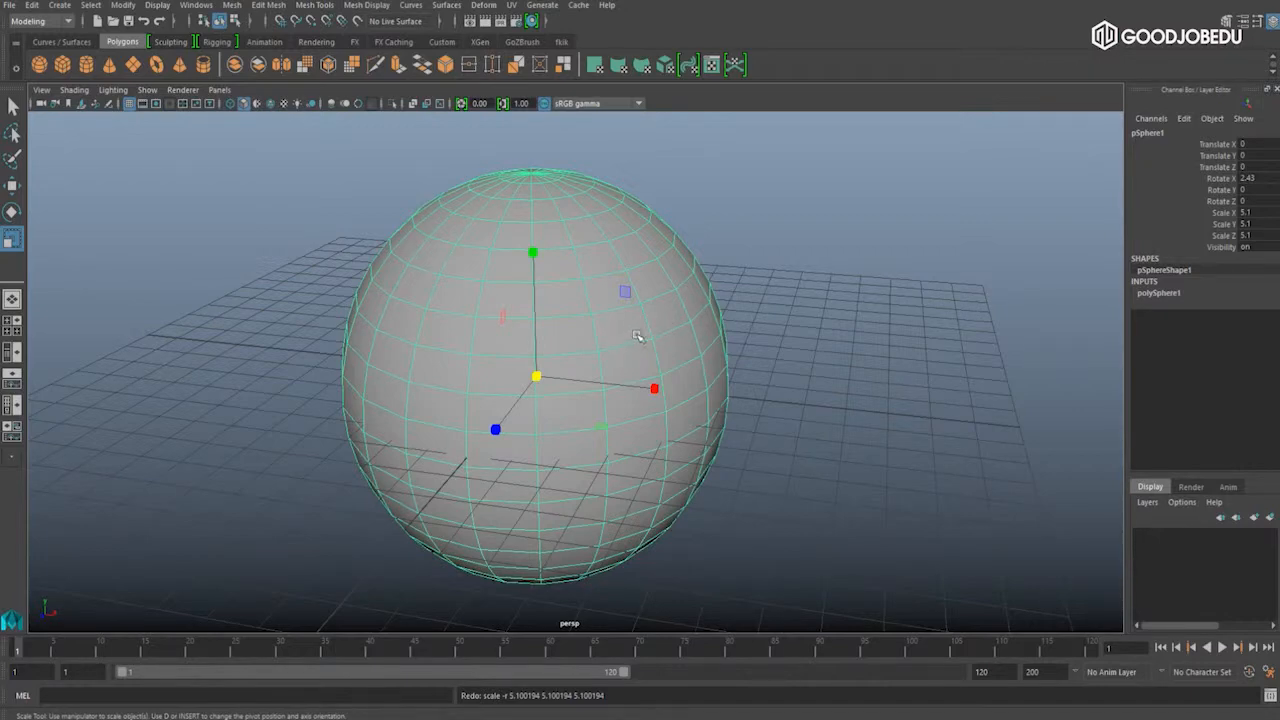
{"action": "left_click_drag", "start_coordinate": [777, 314], "coordinate": [749, 306], "text": "alt"}
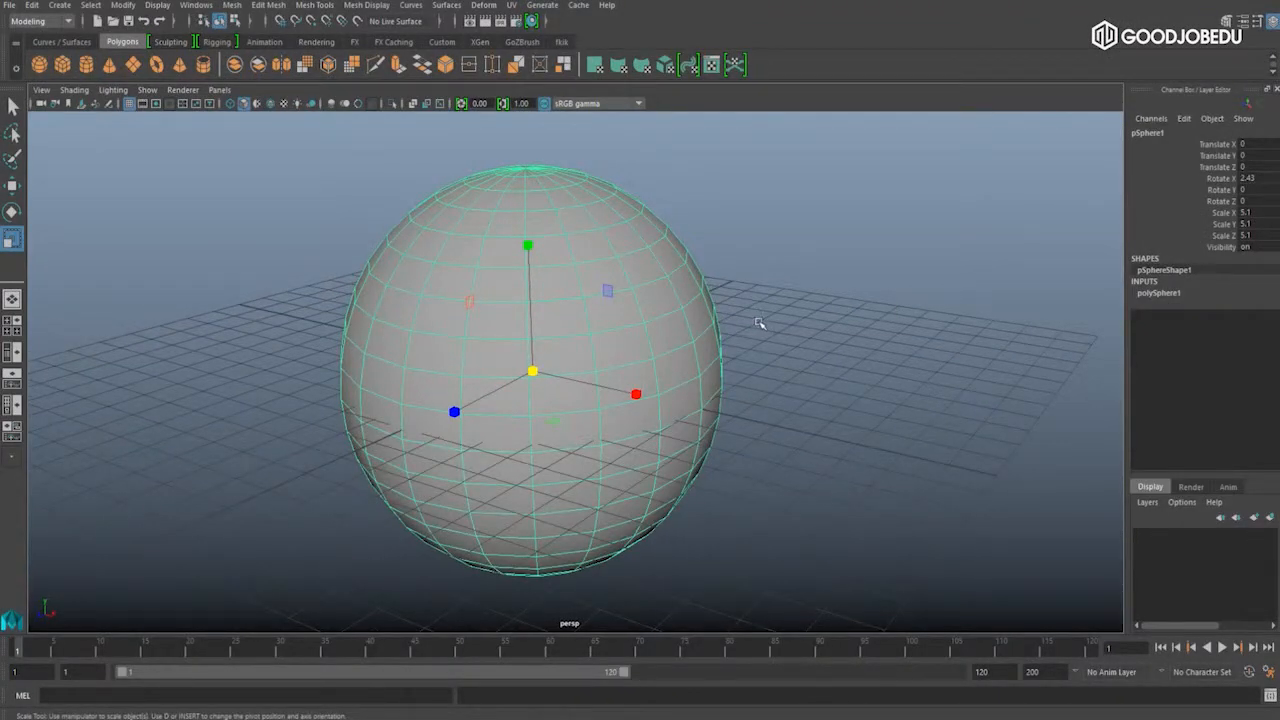
{"action": "mouse_move", "coordinate": [774, 323]}
{"action": "left_mouse_down", "text": "alt"}
{"action": "mouse_move", "coordinate": [840, 334]}
{"action": "mouse_move", "coordinate": [786, 331]}
{"action": "left_mouse_up", "text": "alt"}
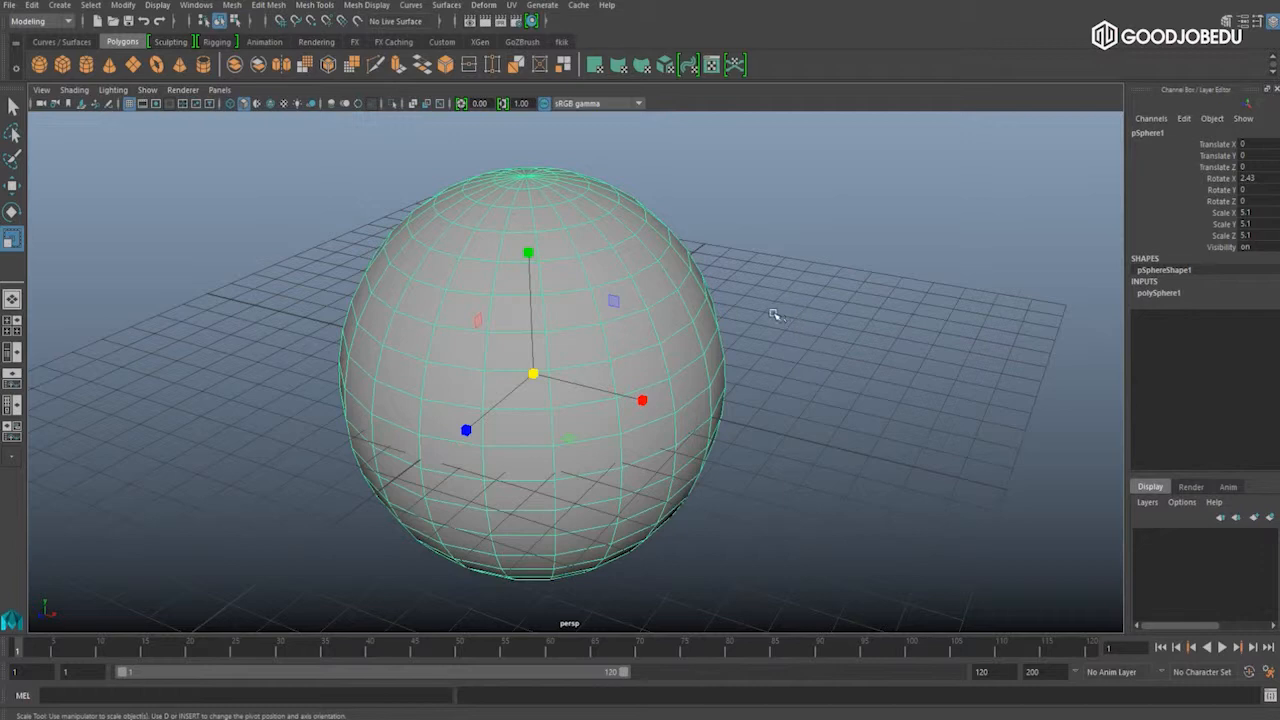
{"action": "key", "text": "ctrl+z"}
{"action": "left_click_drag", "start_coordinate": [705, 309], "coordinate": [633, 317], "text": "alt"}
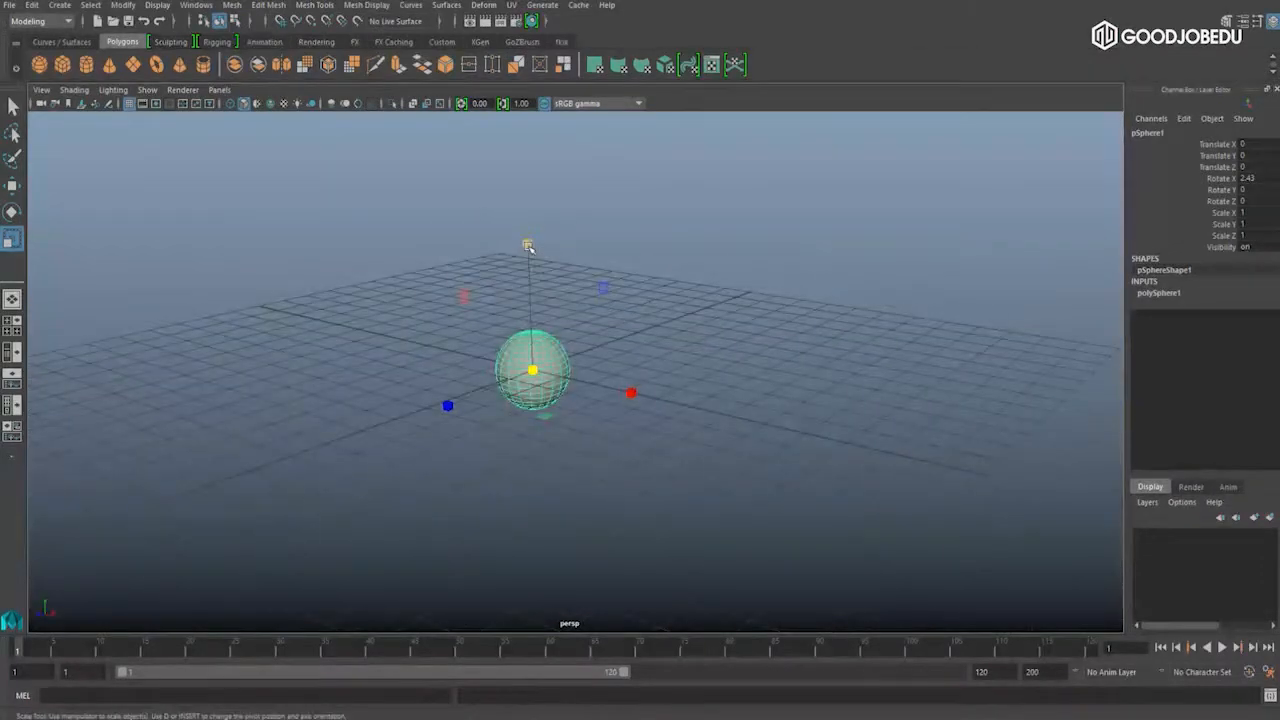
Step: Activate the Move tool on the sphere and shrink and enlarge its manipulator several times, leaving it smaller
{"action": "key", "text": "w"}
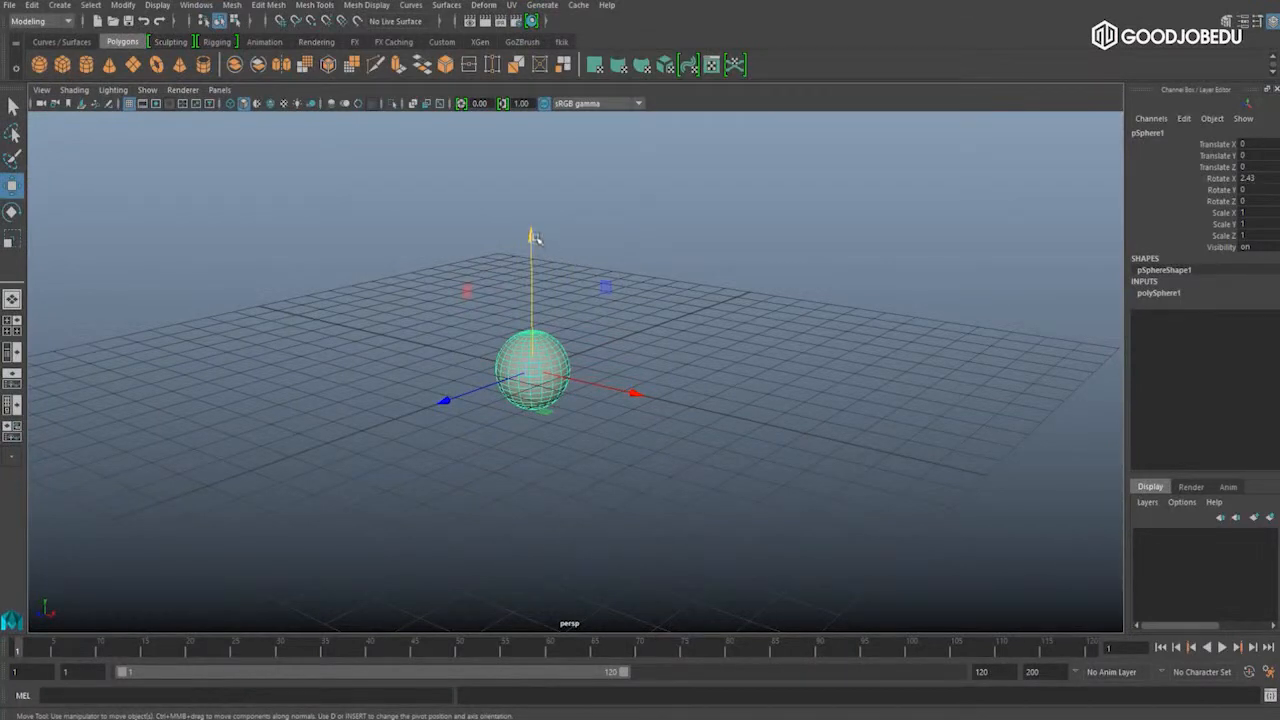
{"action": "left_click_drag", "start_coordinate": [668, 343], "coordinate": [703, 354], "text": "alt"}
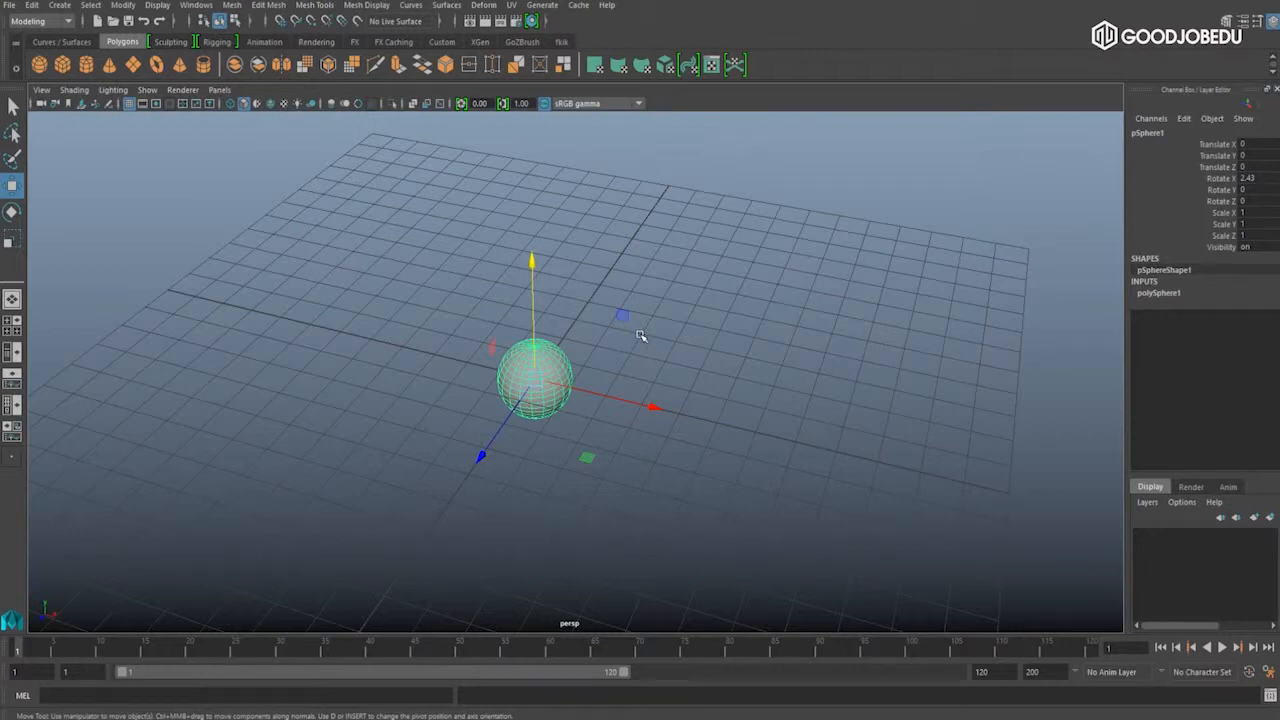
{"action": "key", "text": "minus"}
{"action": "key", "text": "minus"}
{"action": "key", "text": "minus"}
{"action": "key", "text": "equal"}
{"action": "key", "text": "equal"}
{"action": "key", "text": "equal"}
{"action": "key", "text": "minus"}
{"action": "key", "text": "minus"}
{"action": "key", "text": "equal"}
{"action": "key", "text": "equal"}
{"action": "key", "text": "equal"}
{"action": "key", "text": "minus"}
{"action": "key", "text": "minus"}
{"action": "left_click_drag", "start_coordinate": [640, 348], "coordinate": [686, 346], "text": "alt"}
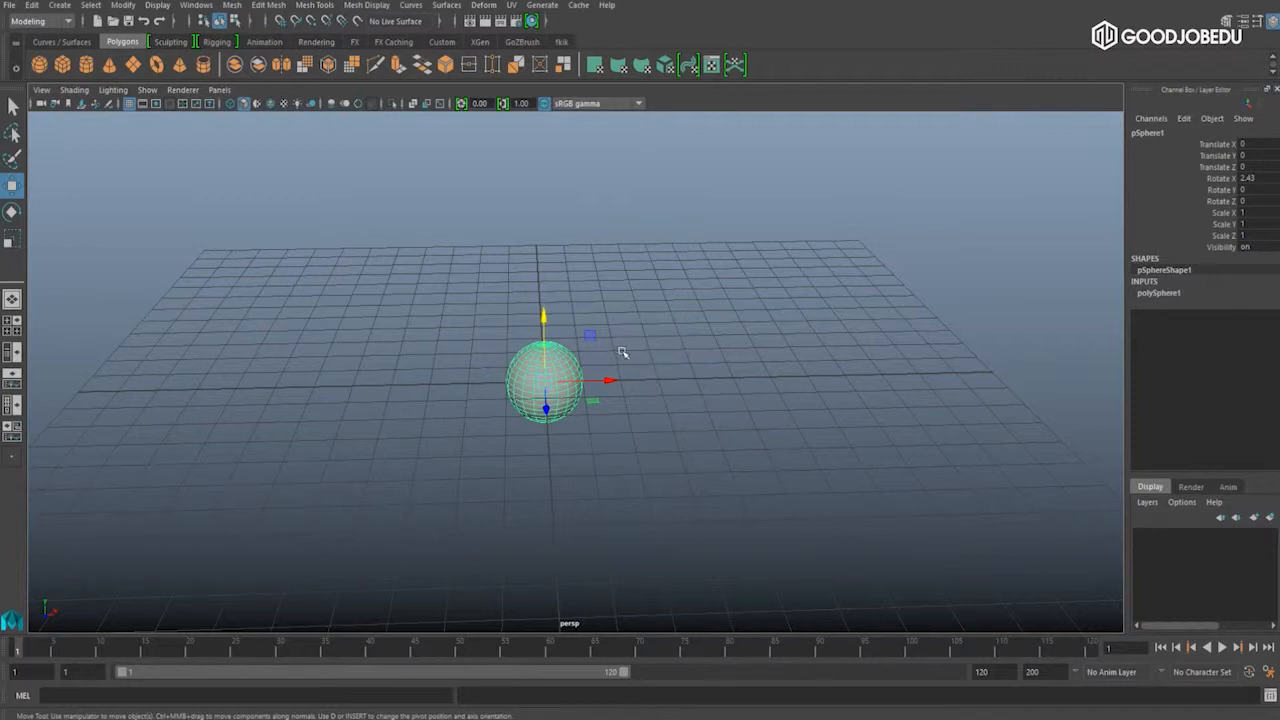
Step: Move the polygon sphere along the negative X axis to a Translate X of about -2.13
{"action": "left_click", "coordinate": [608, 381]}
{"action": "left_click_drag", "start_coordinate": [608, 381], "coordinate": [530, 380]}
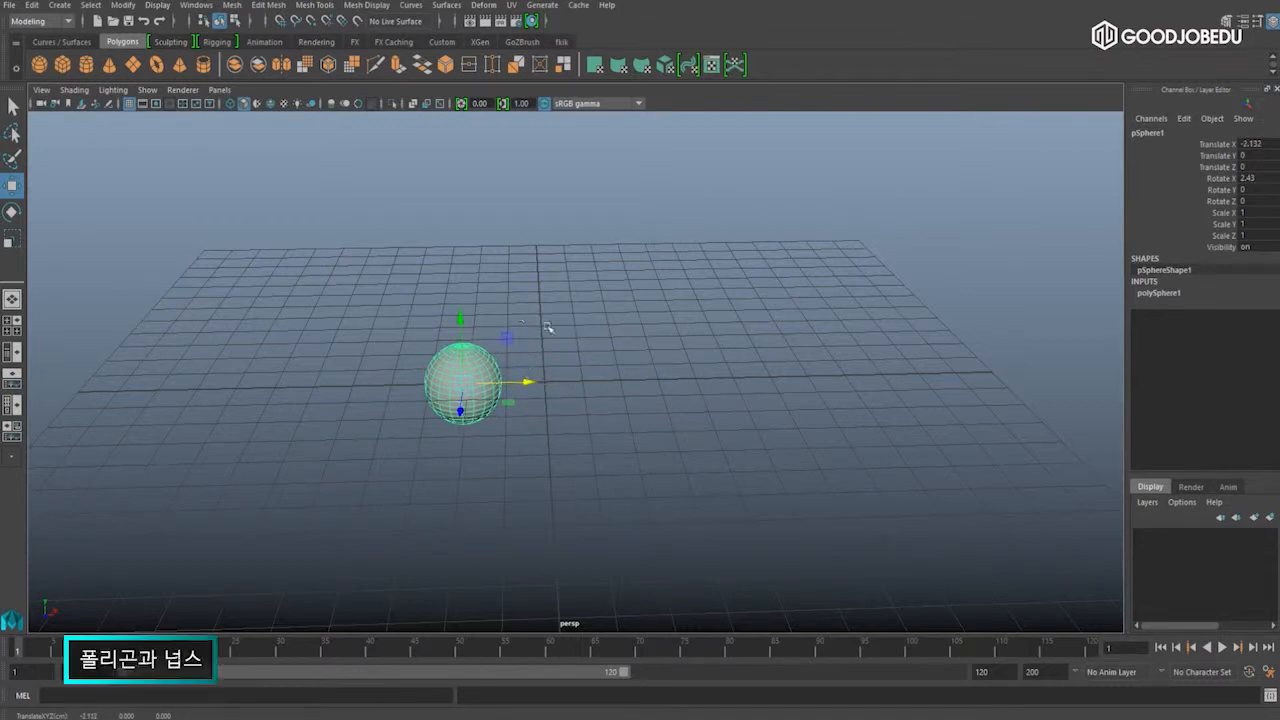
{"action": "left_click_drag", "start_coordinate": [102, 50], "coordinate": [146, 50]}
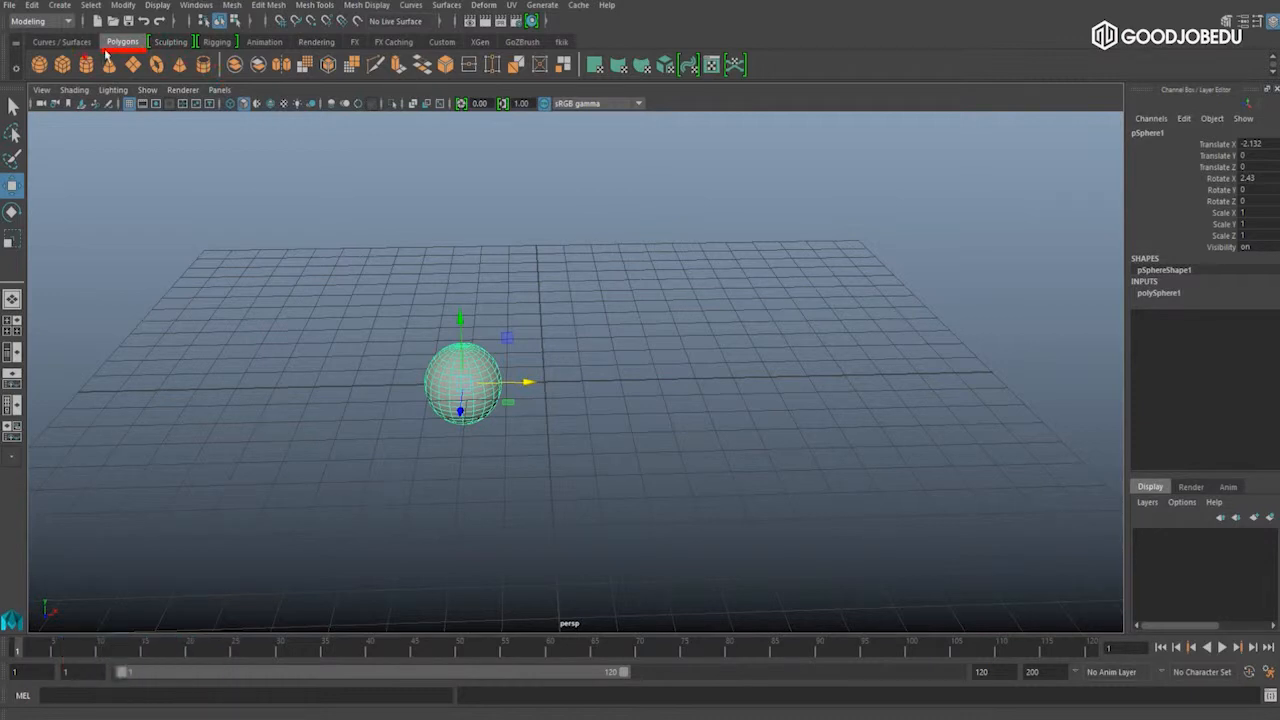
Step: Create a NURBS sphere at the centre of the grid and clear the selection
{"action": "left_click", "coordinate": [62, 42]}
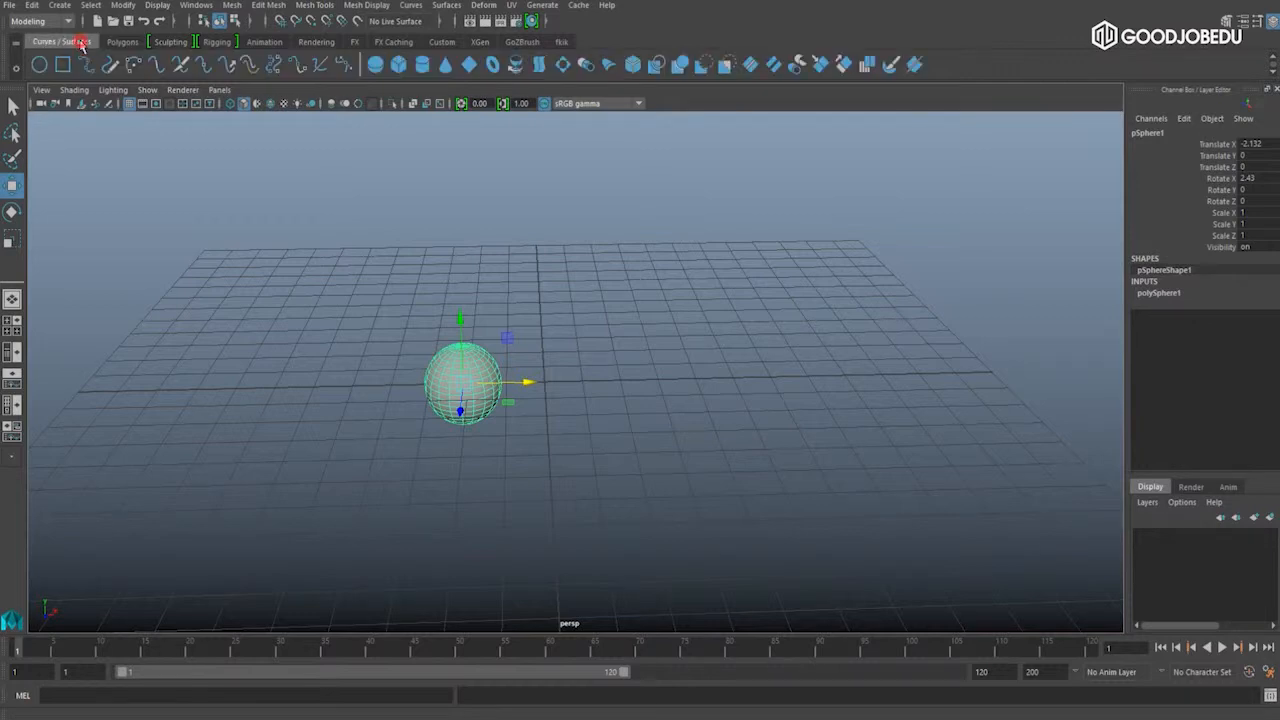
{"action": "left_click", "coordinate": [377, 66]}
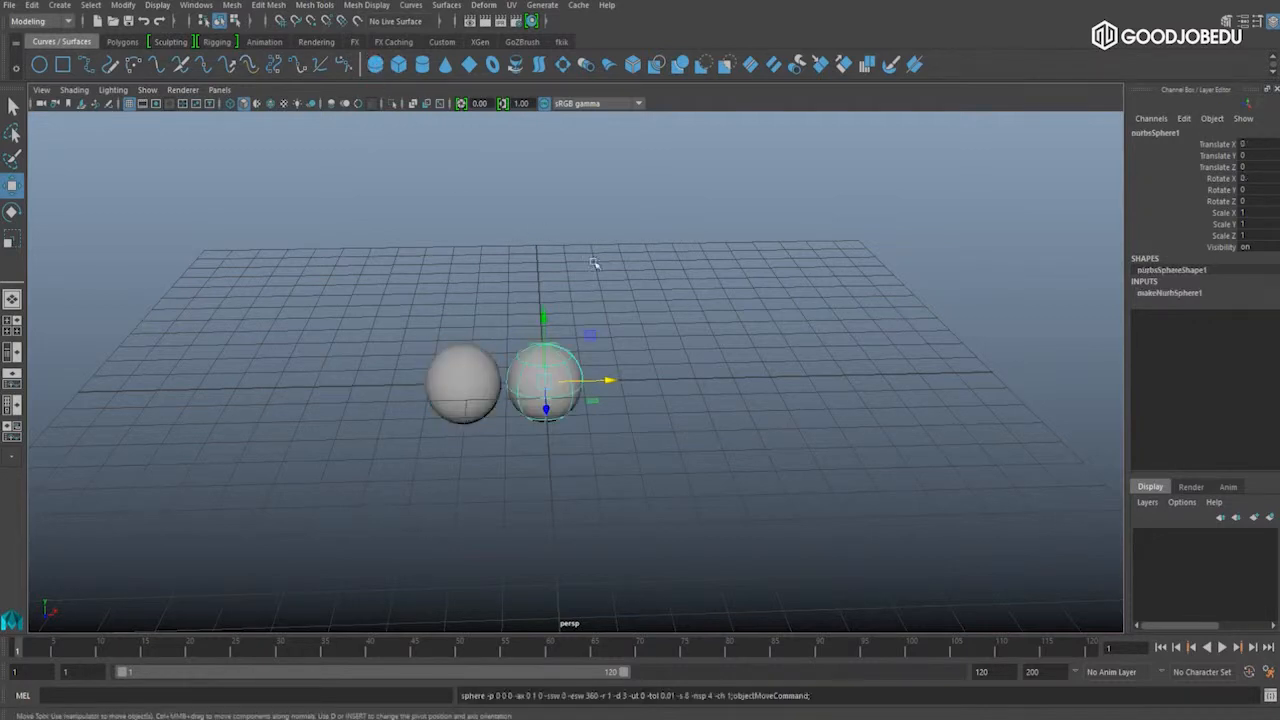
{"action": "left_click", "coordinate": [525, 451]}
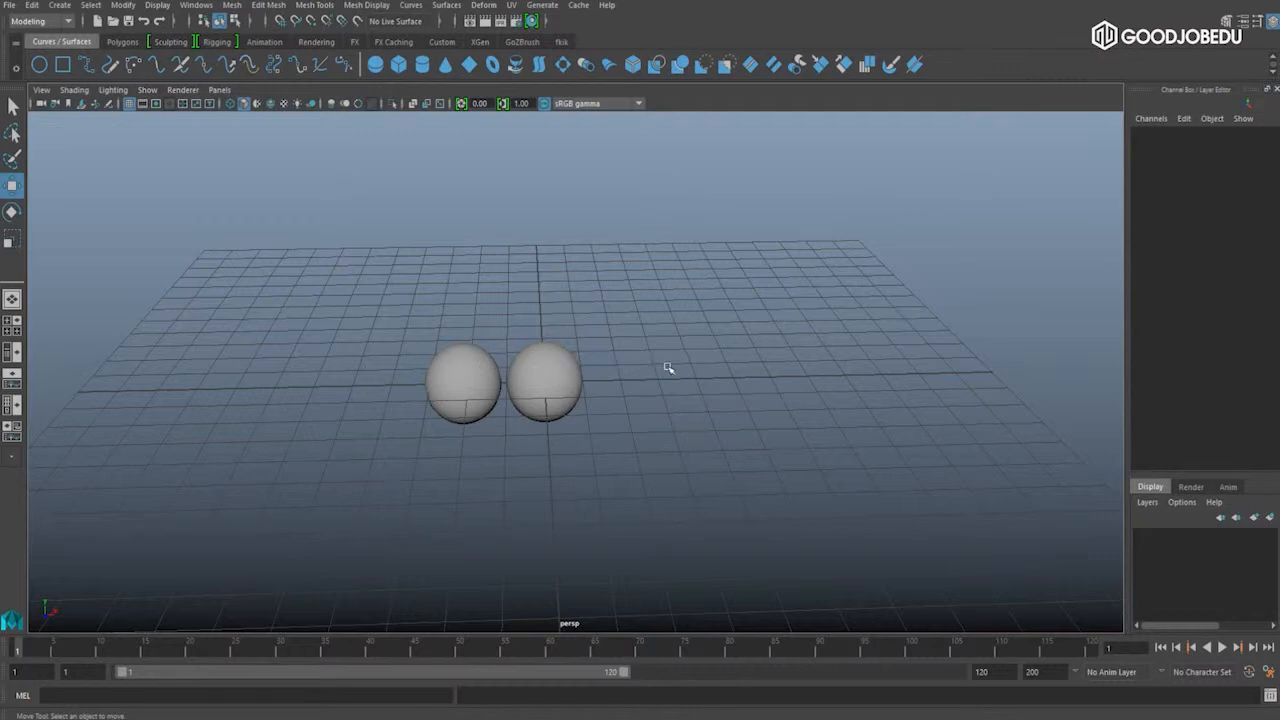
Step: Select the polygon and NURBS spheres individually and together to compare their wireframes, and clear the selection
{"action": "left_click_drag", "start_coordinate": [664, 367], "coordinate": [668, 374], "text": "alt"}
{"action": "left_click", "coordinate": [466, 376]}
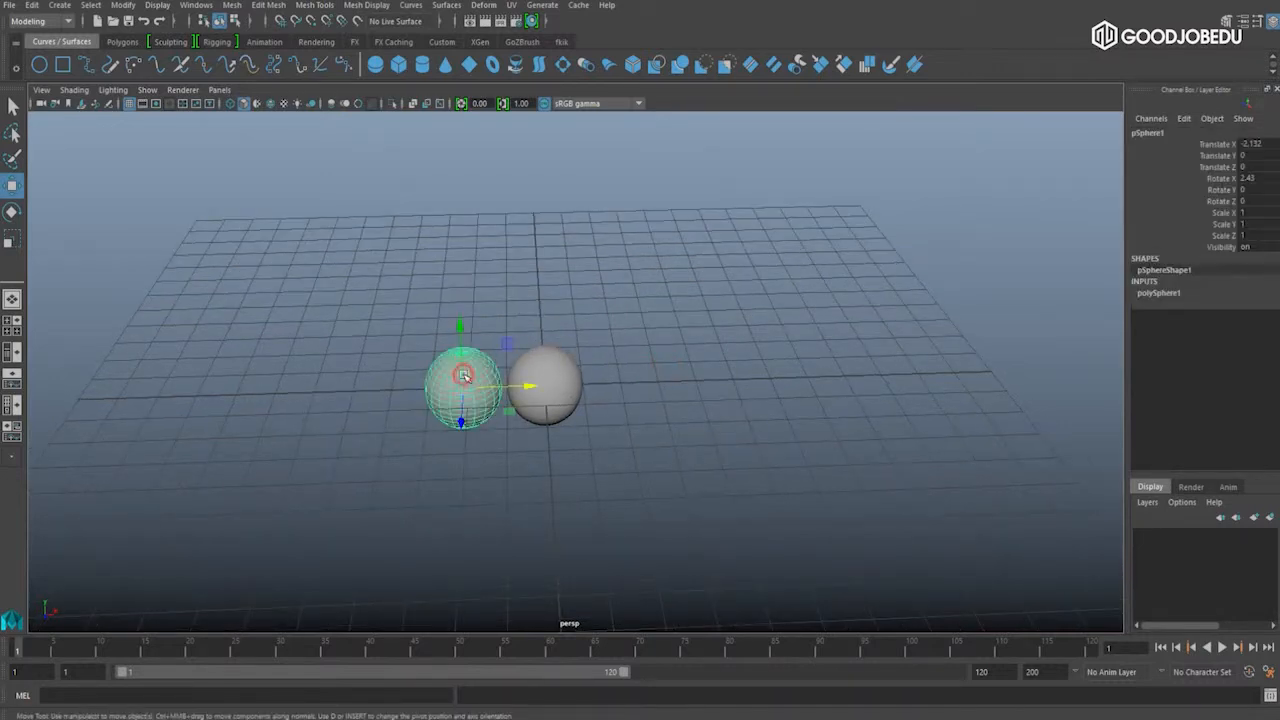
{"action": "left_click", "coordinate": [548, 370]}
{"action": "left_click", "coordinate": [486, 368]}
{"action": "left_click_drag", "start_coordinate": [413, 319], "coordinate": [648, 431]}
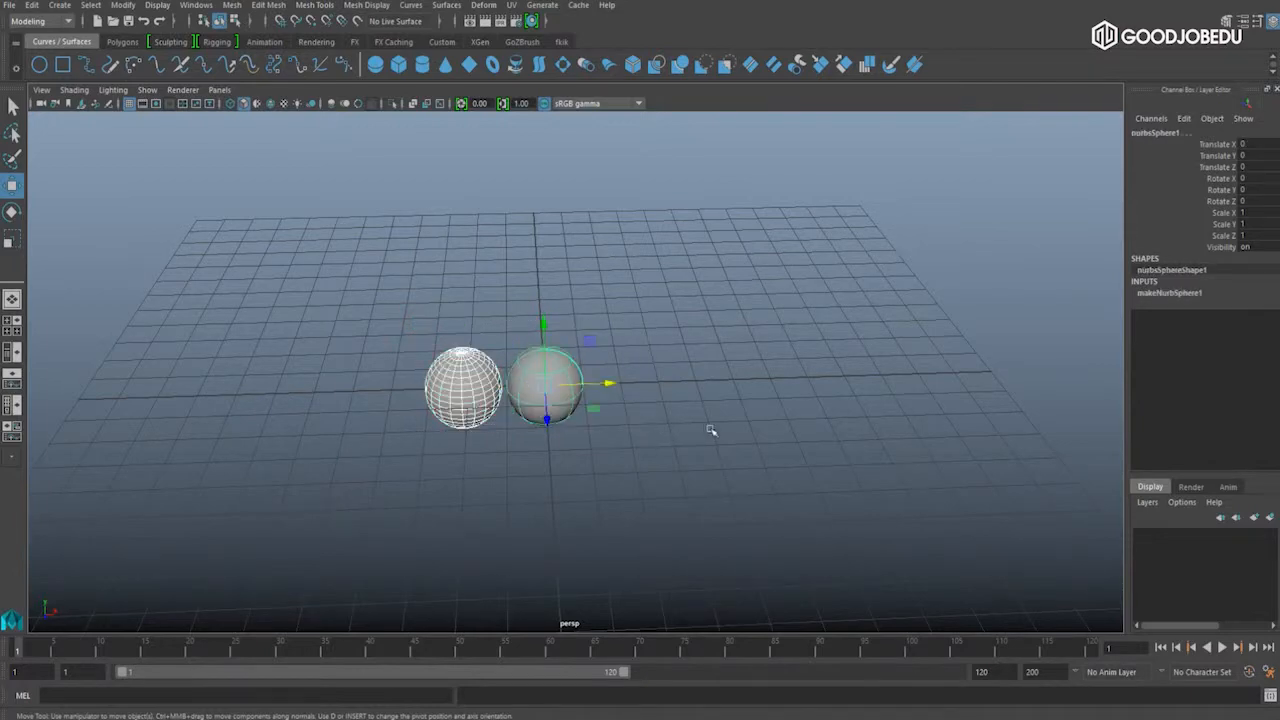
{"action": "mouse_move", "coordinate": [728, 430]}
{"action": "left_mouse_down", "text": "alt"}
{"action": "mouse_move", "coordinate": [700, 400]}
{"action": "mouse_move", "coordinate": [631, 391]}
{"action": "mouse_move", "coordinate": [697, 397]}
{"action": "mouse_move", "coordinate": [717, 423]}
{"action": "left_mouse_up", "text": "alt"}
{"action": "left_click", "coordinate": [669, 405]}
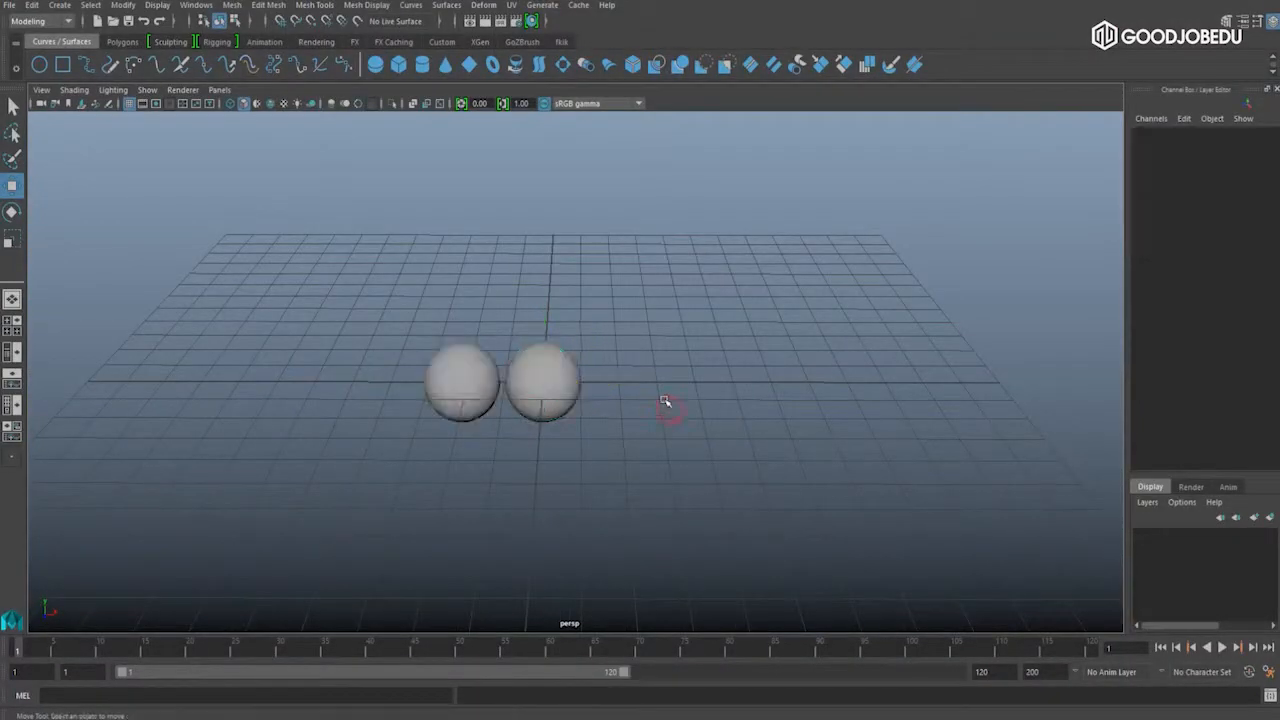
Step: Move the NURBS sphere along the X axis to a Translate X of about 2.45 and deselect it
{"action": "left_click", "coordinate": [561, 369]}
{"action": "left_click_drag", "start_coordinate": [609, 378], "coordinate": [703, 391]}
{"action": "left_click", "coordinate": [563, 455]}
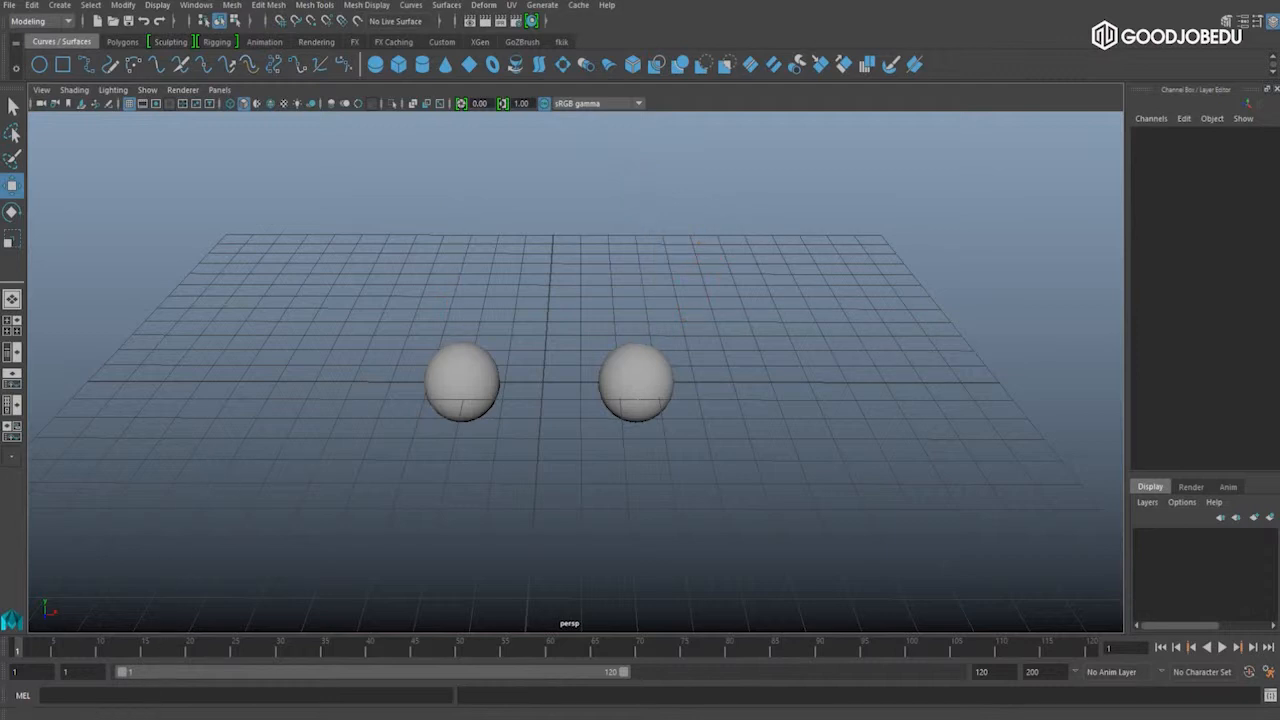
Step: Switch to the Notepad notes comparing NURBS and polygon modelling, read them, and minimize the window
{"action": "left_click", "coordinate": [175, 717]}
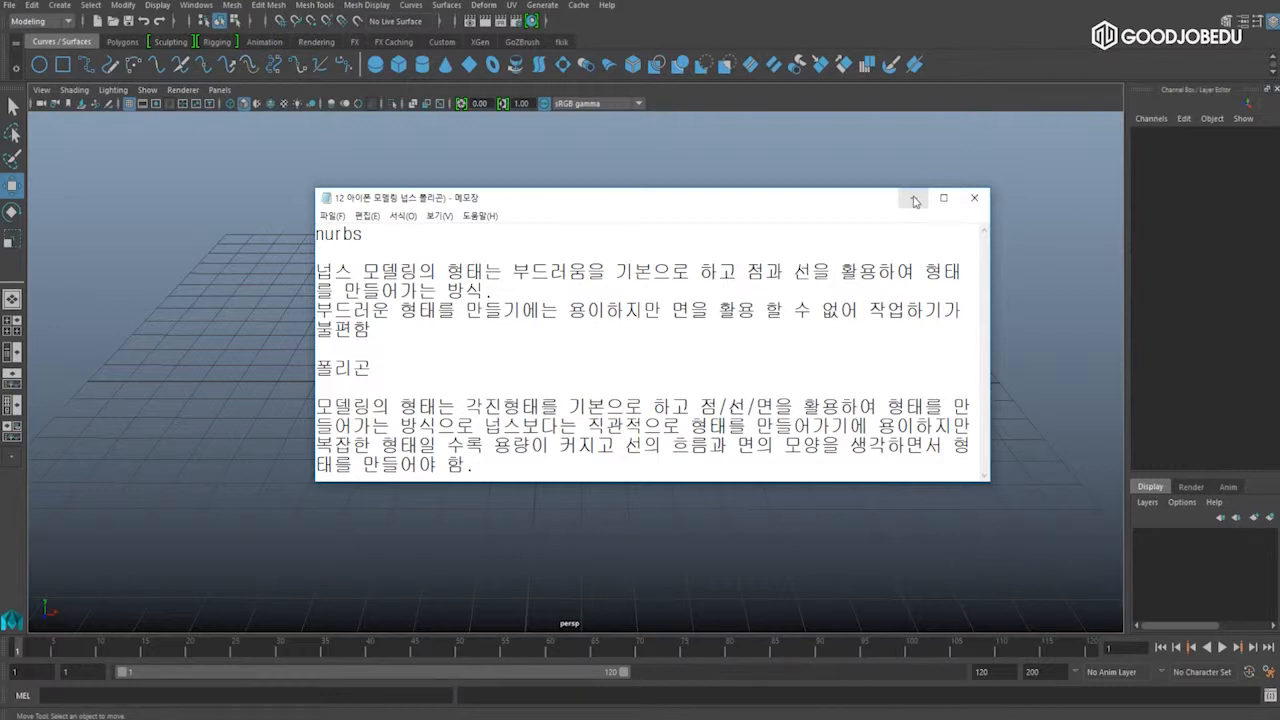
{"action": "left_click", "coordinate": [914, 201]}
Step: Compare the two spheres by selecting each, and delete the NURBS sphere
{"action": "left_click", "coordinate": [636, 388]}
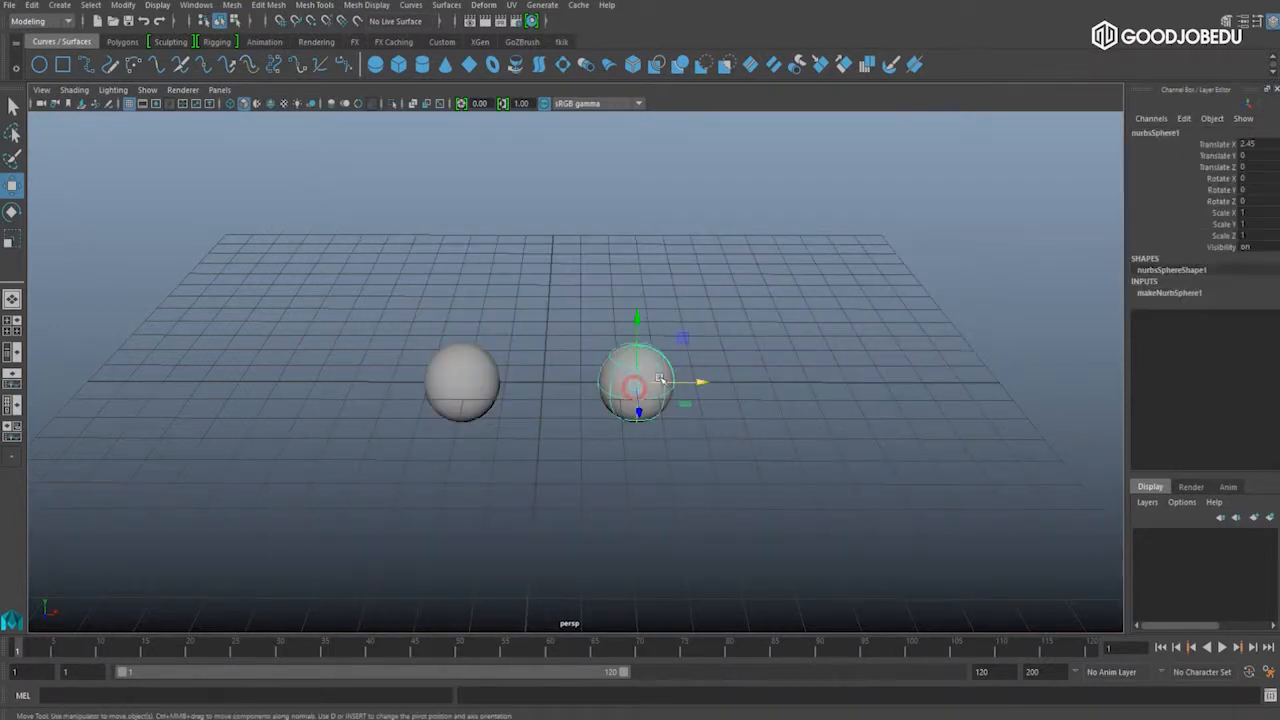
{"action": "left_click", "coordinate": [490, 362]}
{"action": "left_click", "coordinate": [636, 378]}
{"action": "left_click_drag", "start_coordinate": [568, 278], "coordinate": [720, 477]}
{"action": "key", "text": "Delete"}
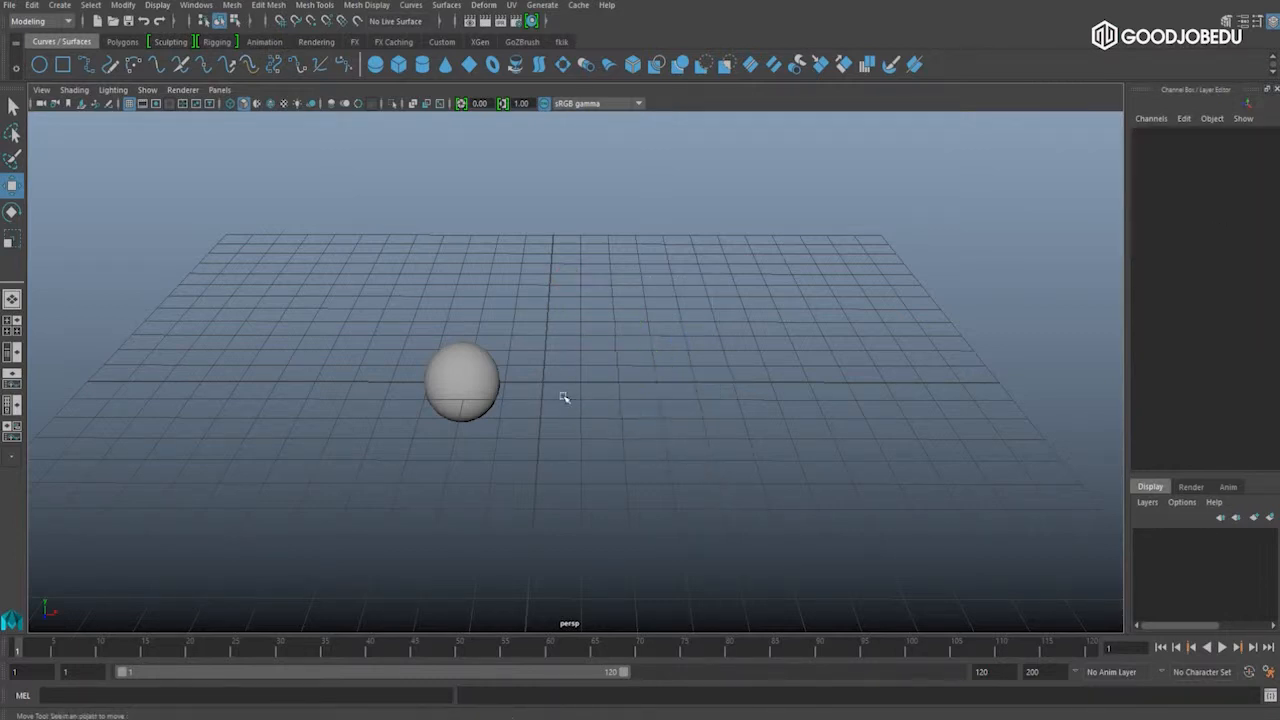
Step: Move the polygon sphere along X back near the grid centre, to a Translate X of about -0.12
{"action": "left_click", "coordinate": [480, 381]}
{"action": "left_click_drag", "start_coordinate": [529, 383], "coordinate": [607, 385]}
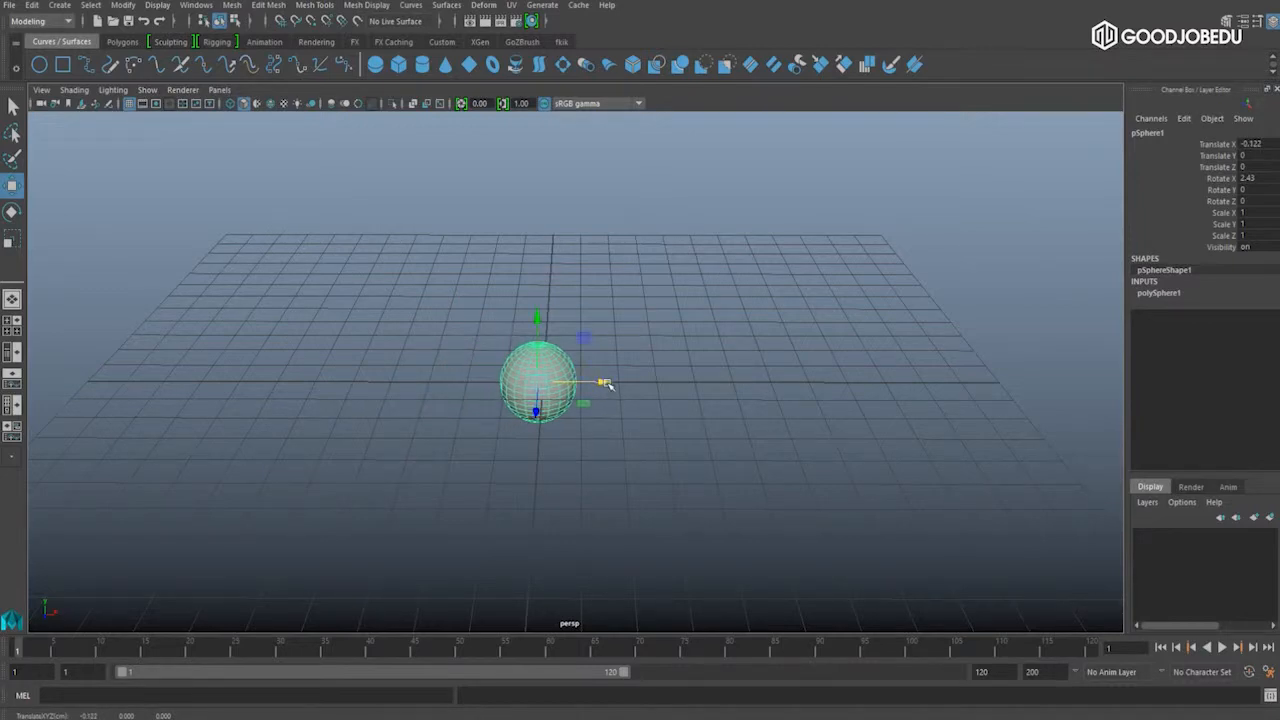
Step: Scale the polygon sphere uniformly on all three axes to about 2.46
{"action": "scroll", "coordinate": [607, 377], "scroll_direction": "up", "scroll_amount": 3}
{"action": "left_click_drag", "start_coordinate": [621, 375], "coordinate": [629, 349], "text": "alt"}
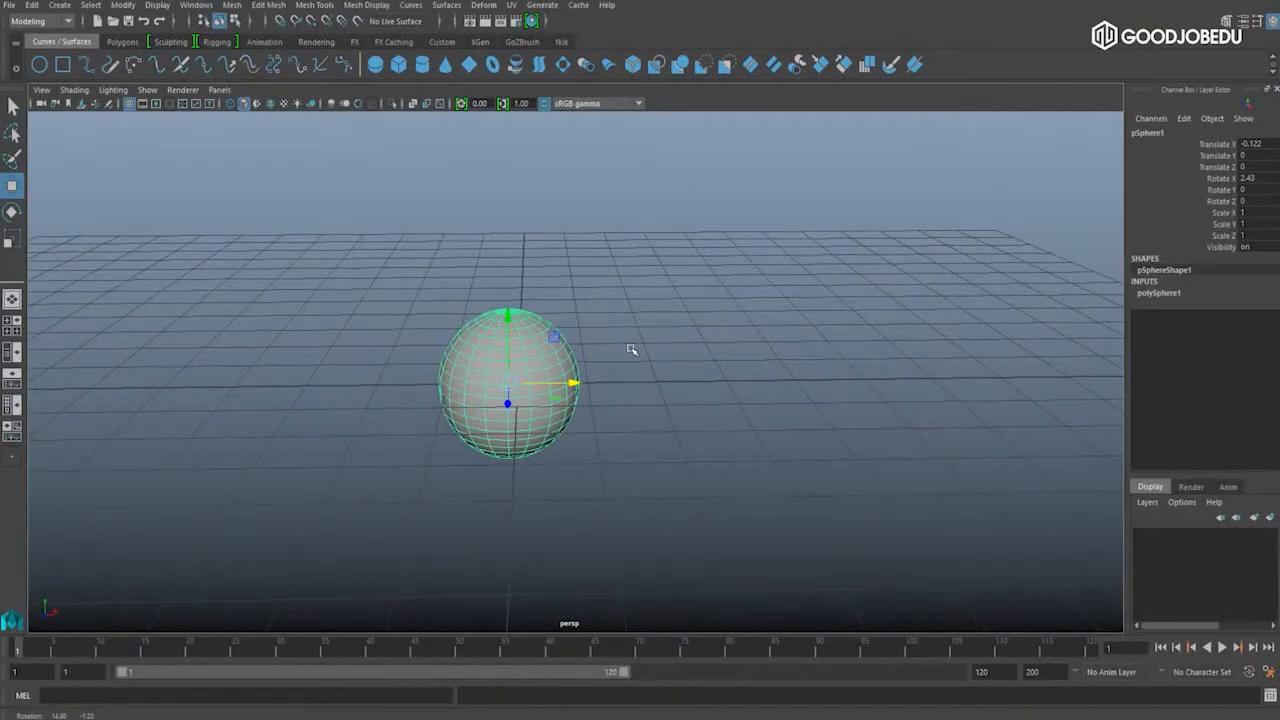
{"action": "key", "text": "r"}
{"action": "left_click_drag", "start_coordinate": [509, 383], "coordinate": [694, 363]}
{"action": "scroll", "coordinate": [697, 362], "scroll_direction": "down", "scroll_amount": 2}
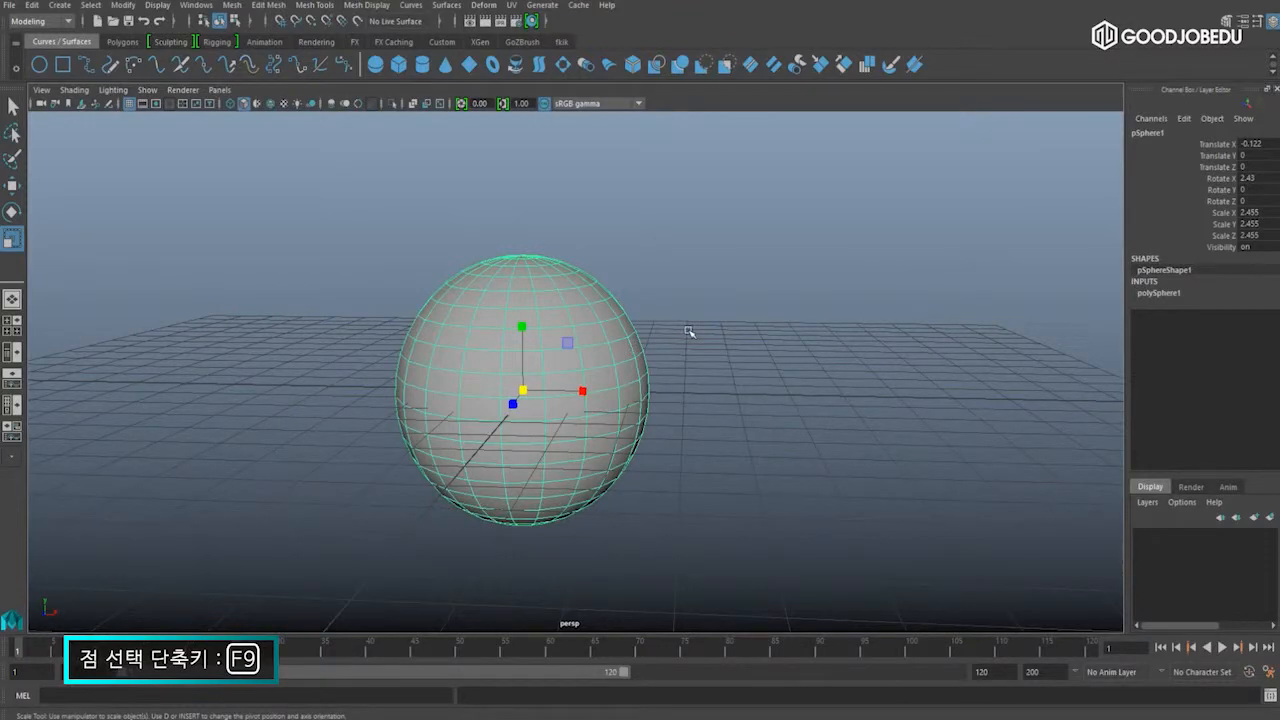
Step: Switch the sphere to vertex mode and select a single vertex near its top with the Select tool
{"action": "key", "text": "F9"}
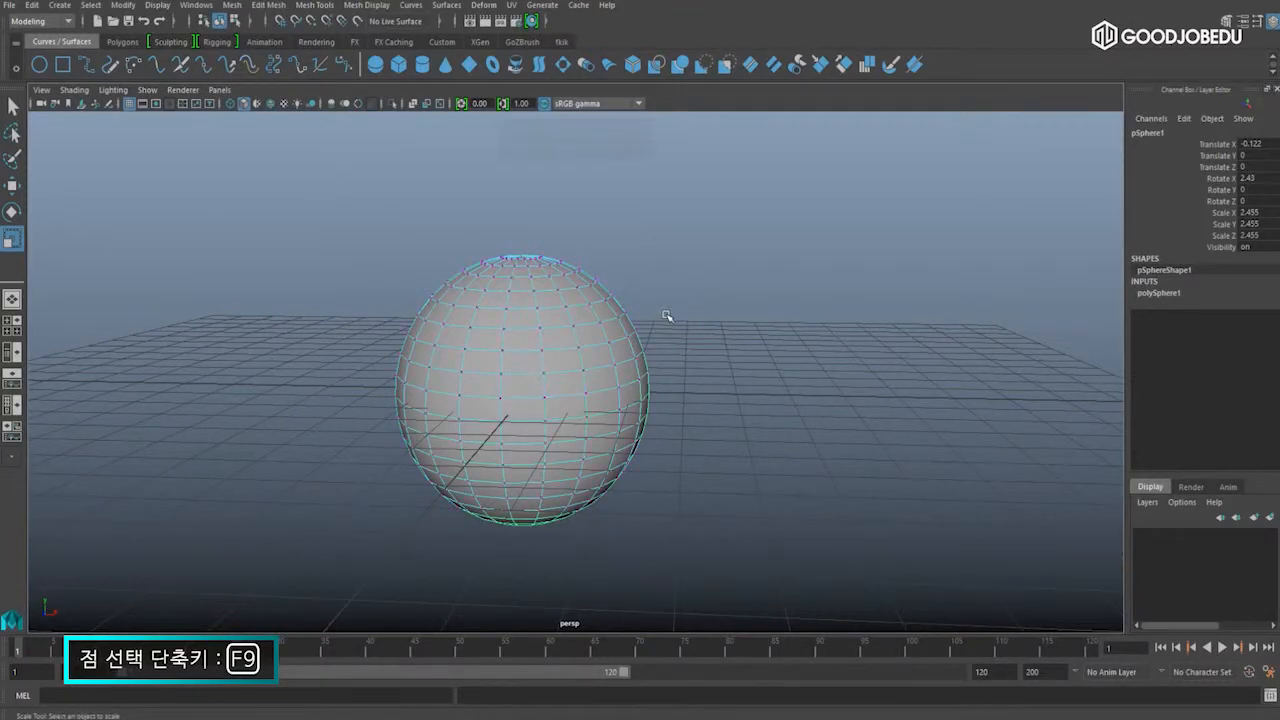
{"action": "mouse_move", "coordinate": [666, 314]}
{"action": "left_mouse_down", "text": "alt"}
{"action": "mouse_move", "coordinate": [785, 372]}
{"action": "mouse_move", "coordinate": [666, 349]}
{"action": "mouse_move", "coordinate": [680, 350]}
{"action": "mouse_move", "coordinate": [686, 309]}
{"action": "mouse_move", "coordinate": [692, 349]}
{"action": "mouse_move", "coordinate": [689, 314]}
{"action": "left_mouse_up", "text": "alt"}
{"action": "left_click_drag", "start_coordinate": [679, 270], "coordinate": [674, 254], "text": "alt"}
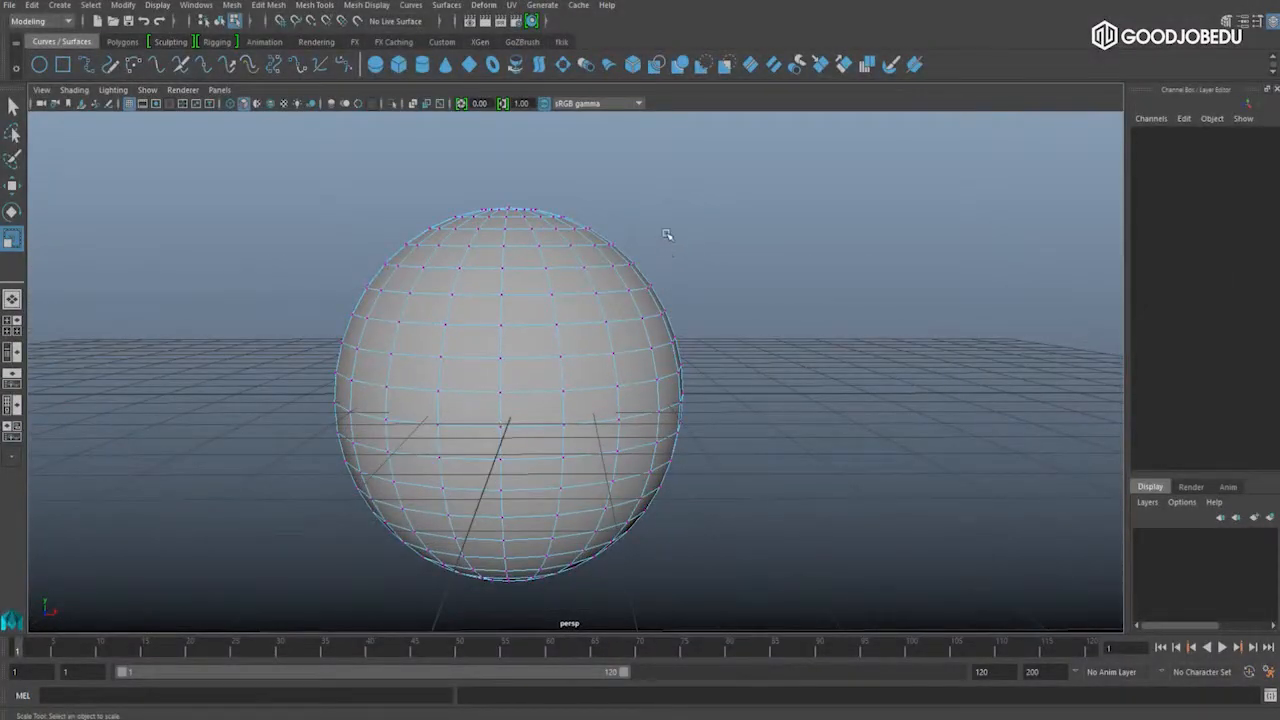
{"action": "left_click", "coordinate": [535, 215]}
{"action": "left_click_drag", "start_coordinate": [585, 248], "coordinate": [609, 306], "text": "alt"}
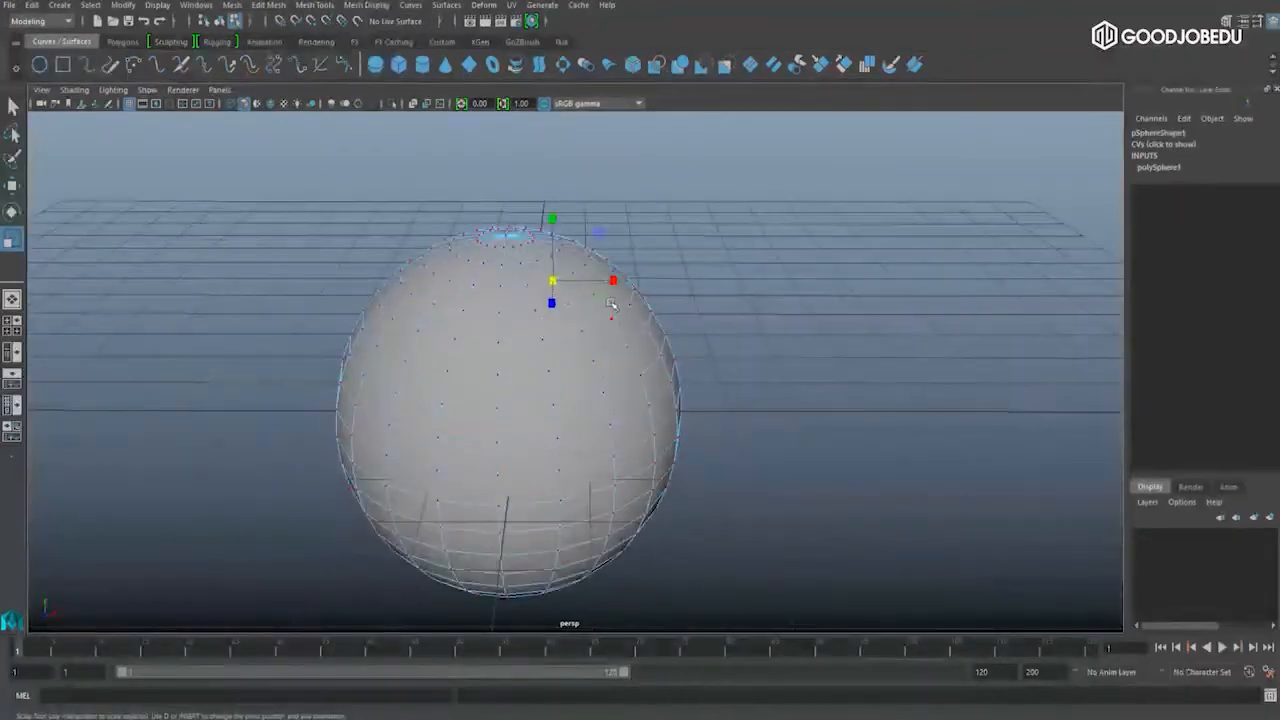
{"action": "key", "text": "q"}
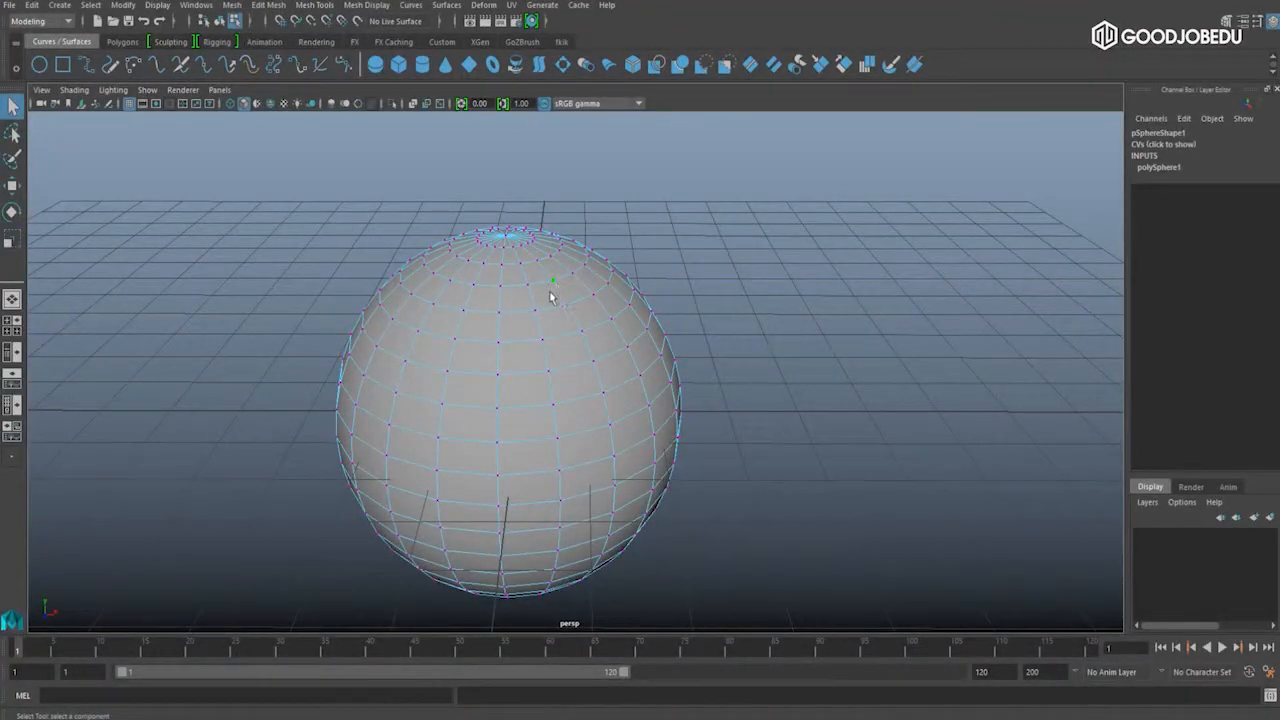
Step: Box-select the vertices at the top of the sphere, and extend the box to all of its vertices
{"action": "left_click_drag", "start_coordinate": [686, 271], "coordinate": [635, 208], "text": "alt"}
{"action": "left_click_drag", "start_coordinate": [354, 167], "coordinate": [648, 230]}
{"action": "left_click_drag", "start_coordinate": [319, 178], "coordinate": [788, 612]}
{"action": "mouse_move", "coordinate": [814, 374]}
{"action": "left_mouse_down", "text": "alt"}
{"action": "mouse_move", "coordinate": [671, 380]}
{"action": "mouse_move", "coordinate": [811, 397]}
{"action": "left_mouse_up", "text": "alt"}
{"action": "left_click_drag", "start_coordinate": [829, 351], "coordinate": [771, 354], "text": "alt"}
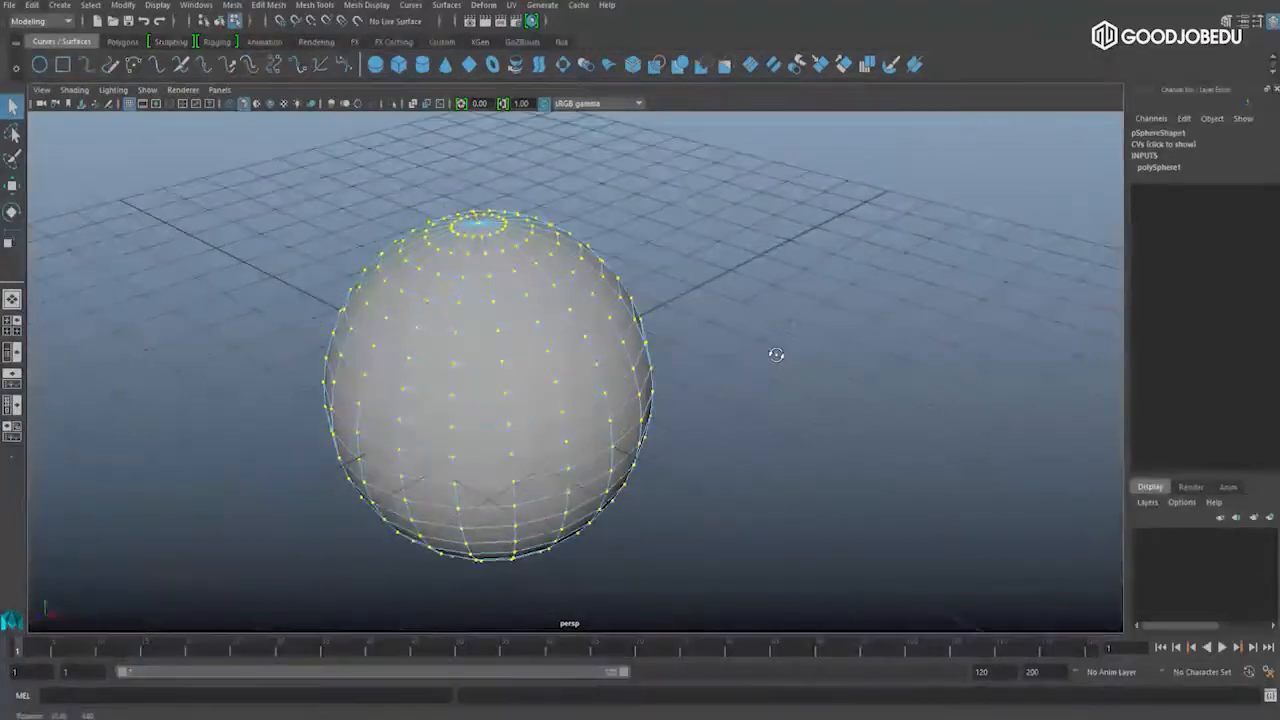
{"action": "left_click_drag", "start_coordinate": [730, 316], "coordinate": [800, 286], "text": "alt"}
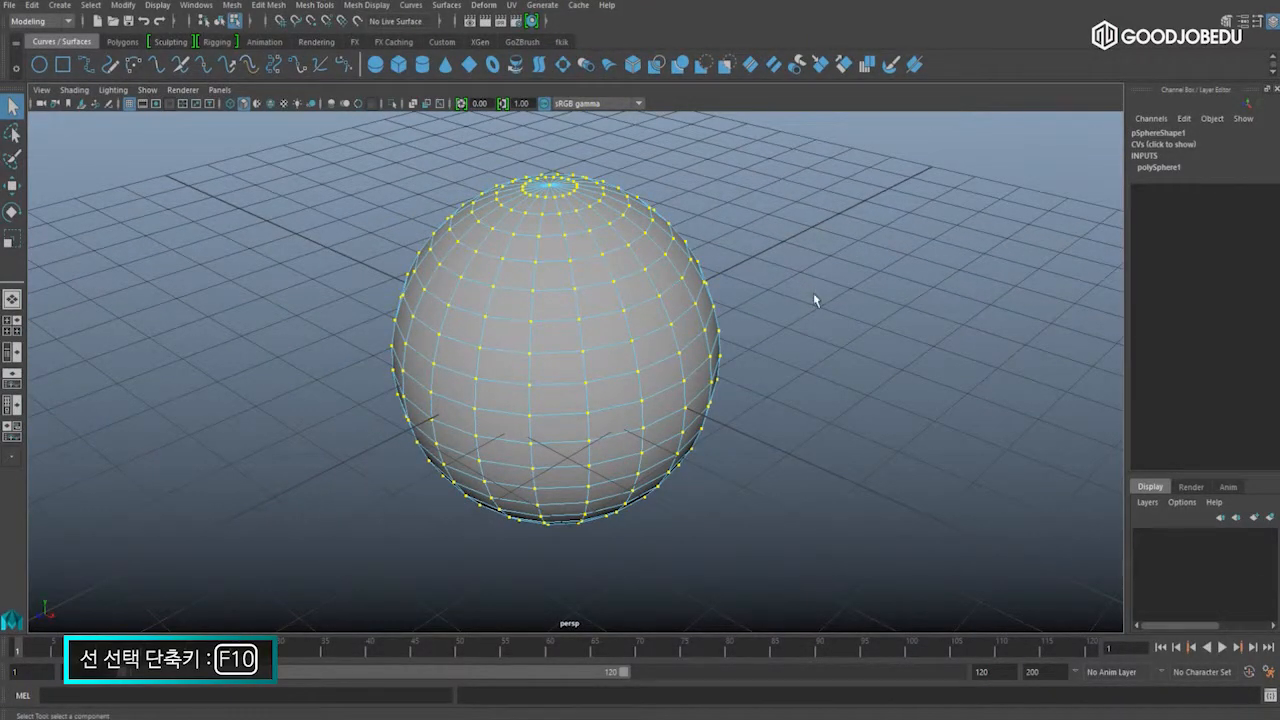
Step: Switch the sphere to edge mode and select individual edges one after another on its upper front
{"action": "key", "text": "F10"}
{"action": "left_click_drag", "start_coordinate": [813, 293], "coordinate": [786, 277], "text": "alt"}
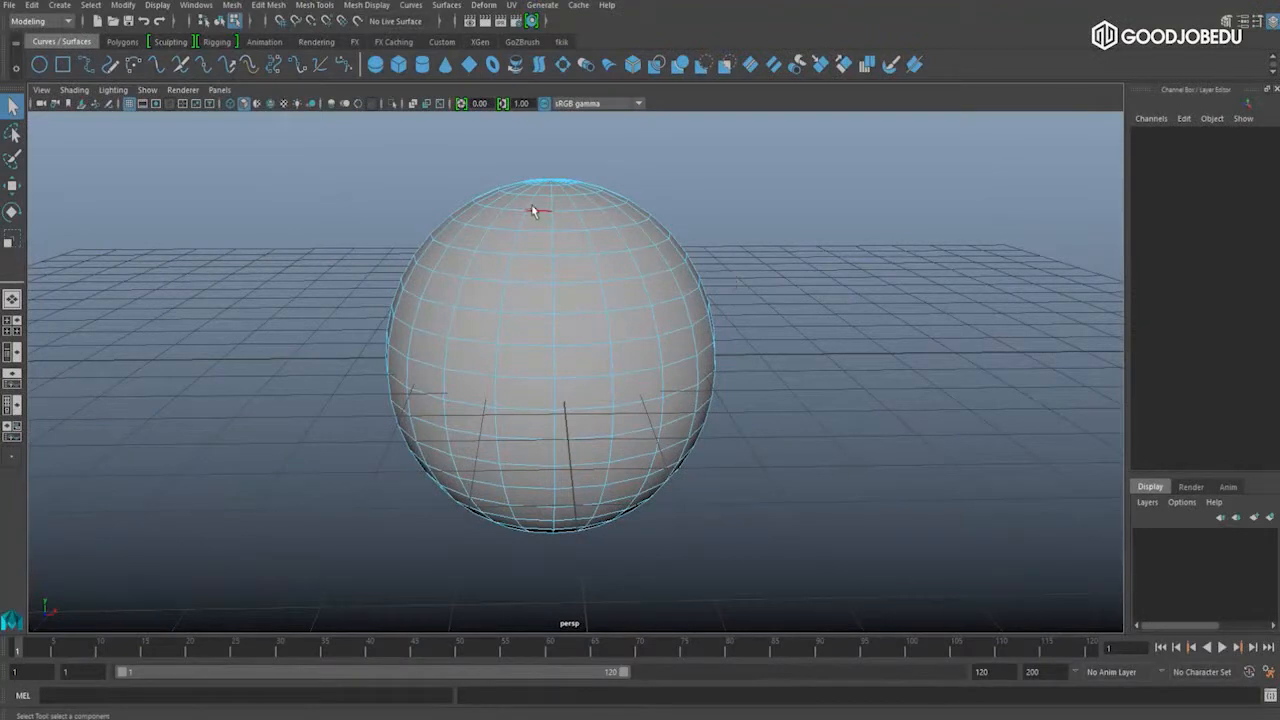
{"action": "left_click", "coordinate": [535, 256]}
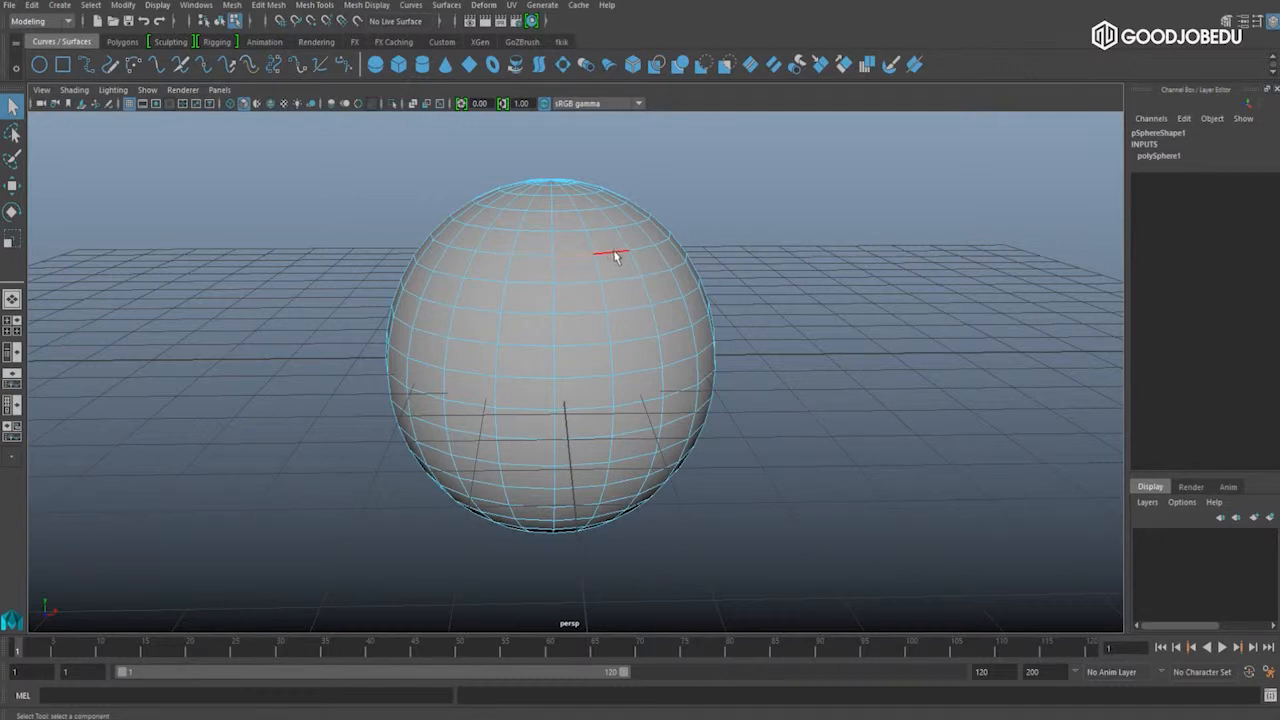
{"action": "left_click", "coordinate": [556, 268]}
{"action": "left_click", "coordinate": [568, 284]}
{"action": "left_click", "coordinate": [592, 270]}
{"action": "left_click", "coordinate": [554, 266]}
{"action": "left_click", "coordinate": [580, 280]}
{"action": "left_click", "coordinate": [597, 266]}
{"action": "left_click", "coordinate": [573, 262]}
Step: Box-select all the edges of the sphere and clear the selection
{"action": "left_click_drag", "start_coordinate": [286, 167], "coordinate": [813, 487]}
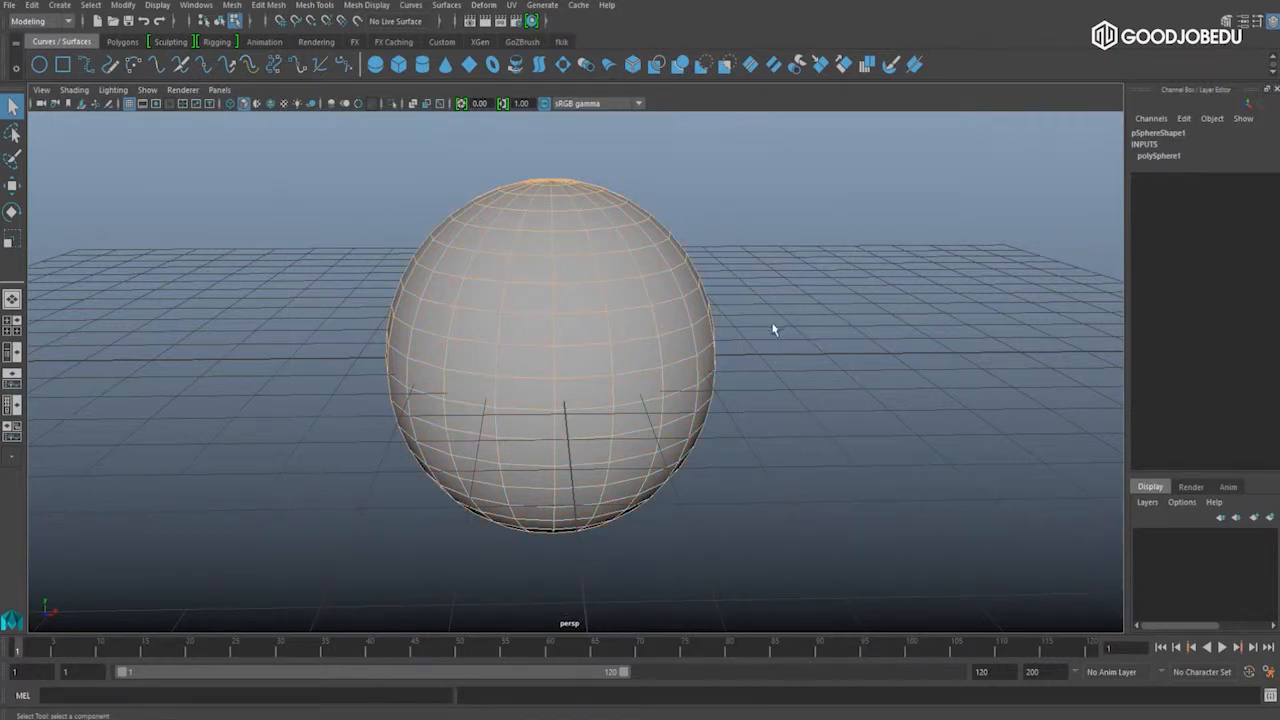
{"action": "left_click", "coordinate": [792, 284]}
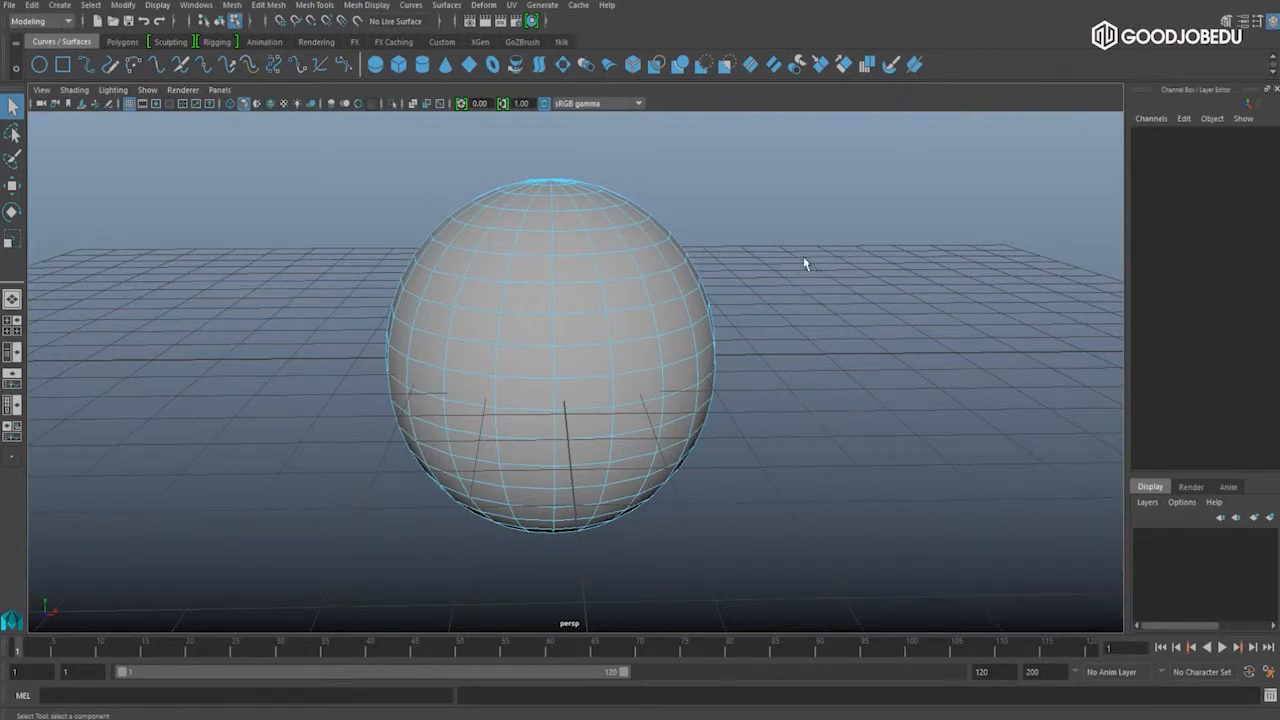
Step: Switch the sphere to face mode and try selecting individual faces, ending with one face on its upper right side
{"action": "middle_click_drag", "start_coordinate": [785, 232], "coordinate": [777, 260], "text": "alt"}
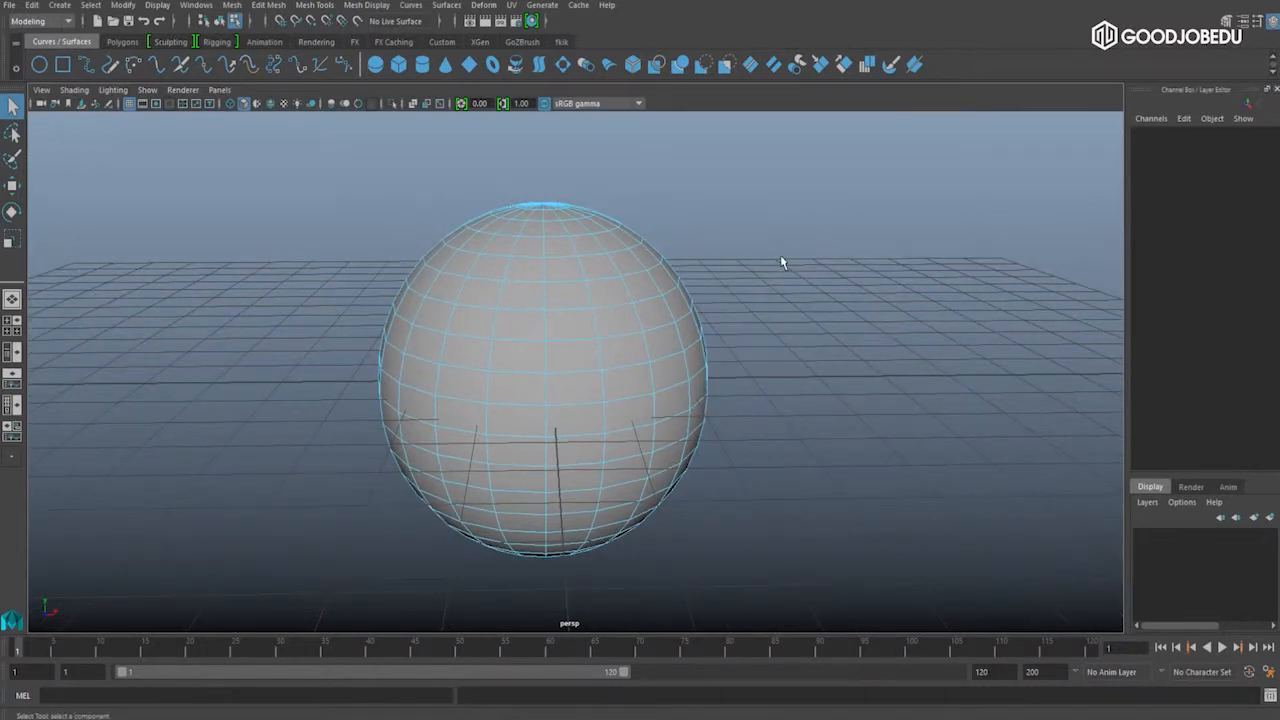
{"action": "key", "text": "F11"}
{"action": "left_click", "coordinate": [515, 295]}
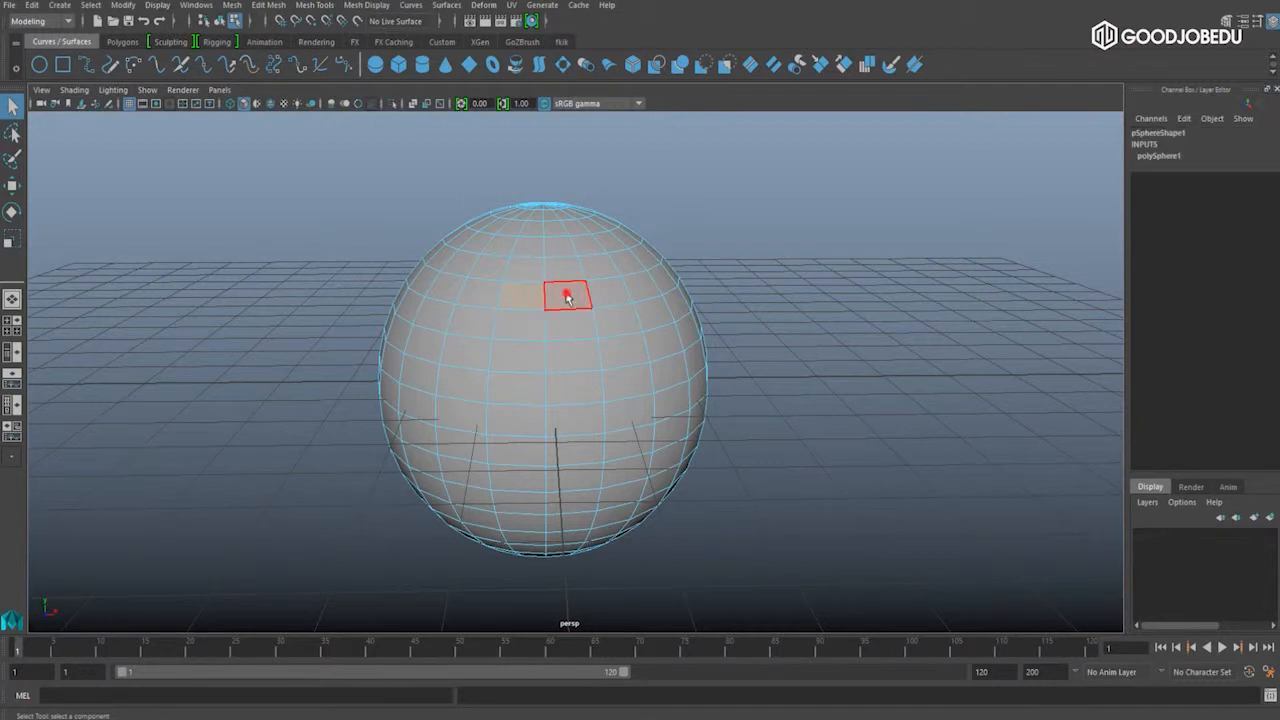
{"action": "left_click", "coordinate": [669, 281]}
{"action": "left_click", "coordinate": [739, 267]}
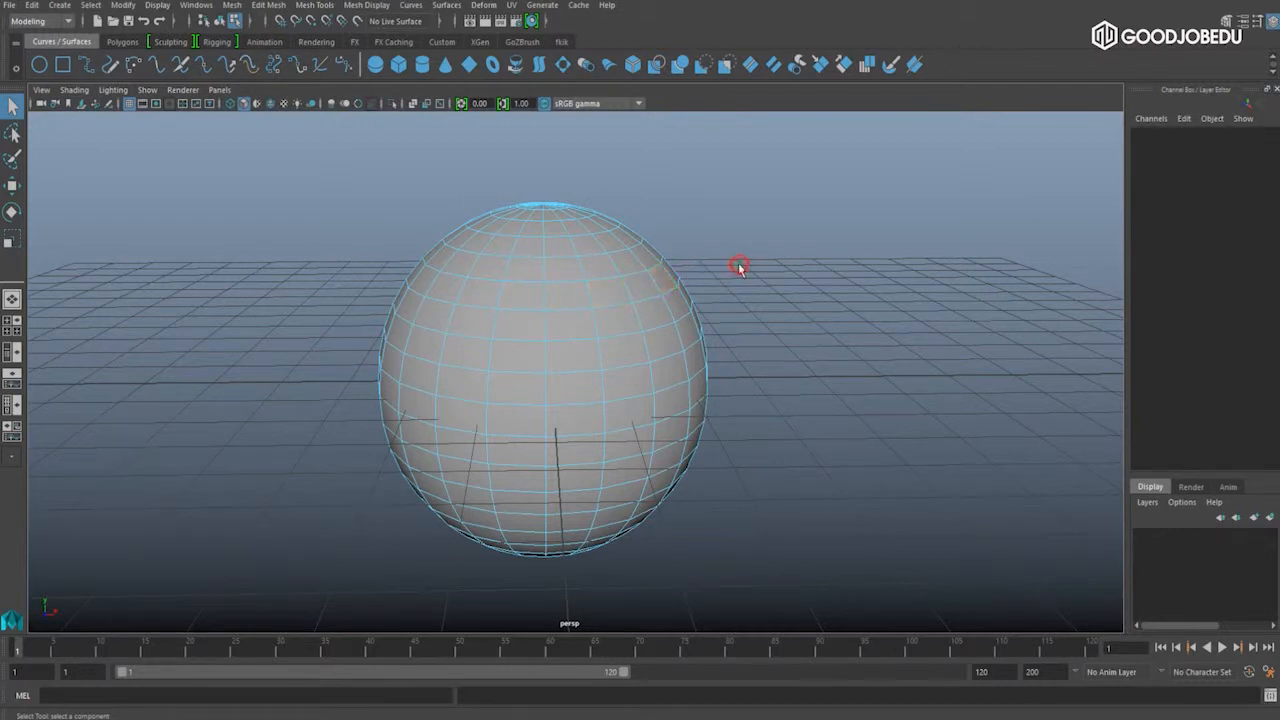
{"action": "left_click", "coordinate": [638, 284]}
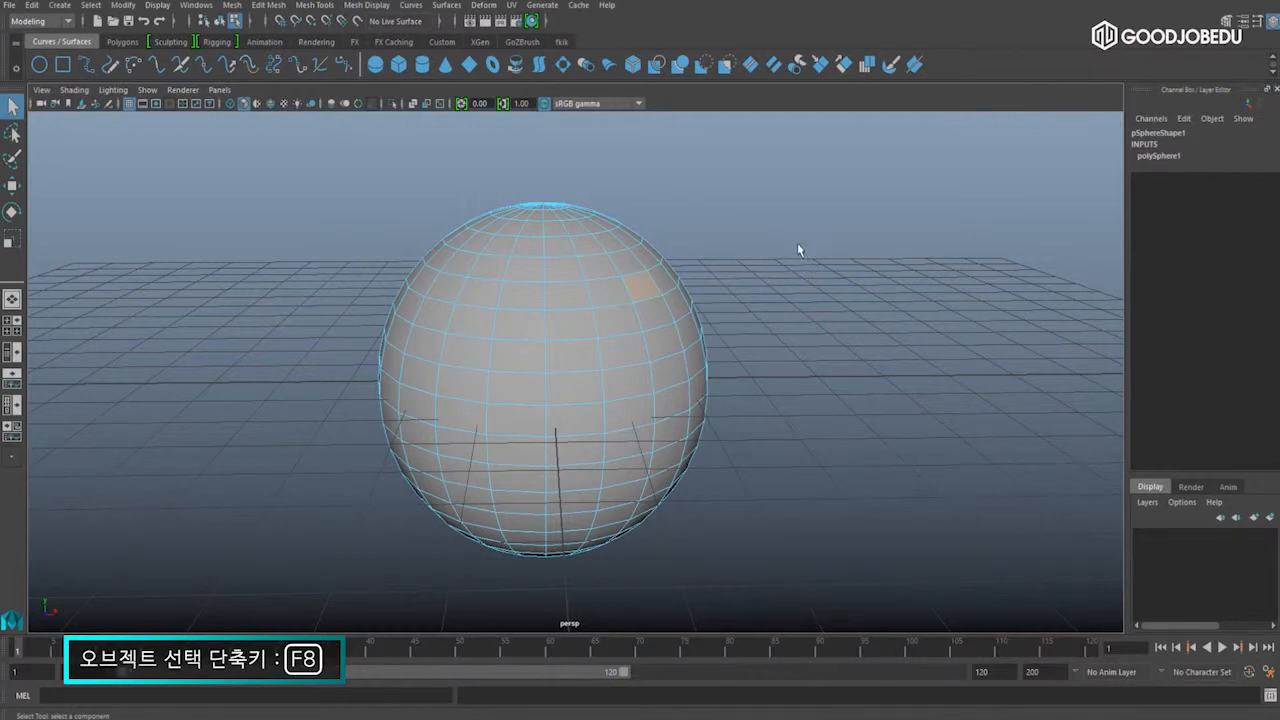
Step: Return the sphere to object mode, and switch it back to vertex mode with no vertices selected
{"action": "key", "text": "F8"}
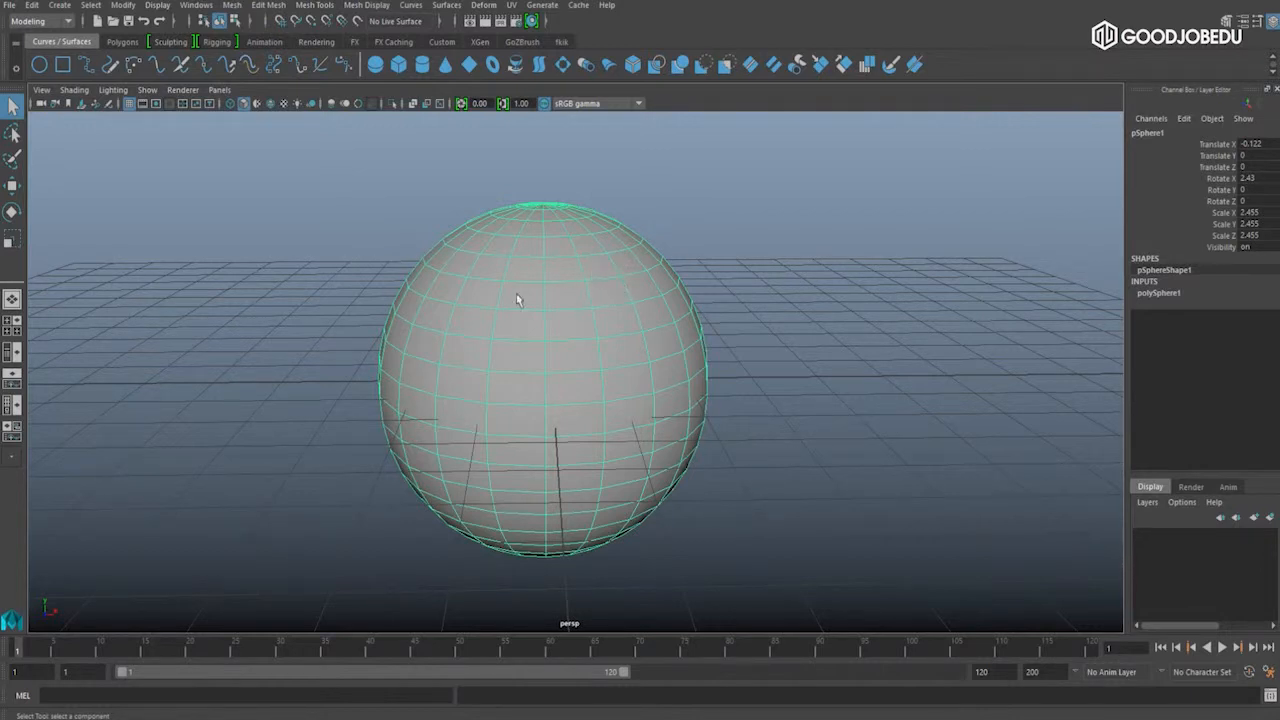
{"action": "right_click", "coordinate": [585, 250]}
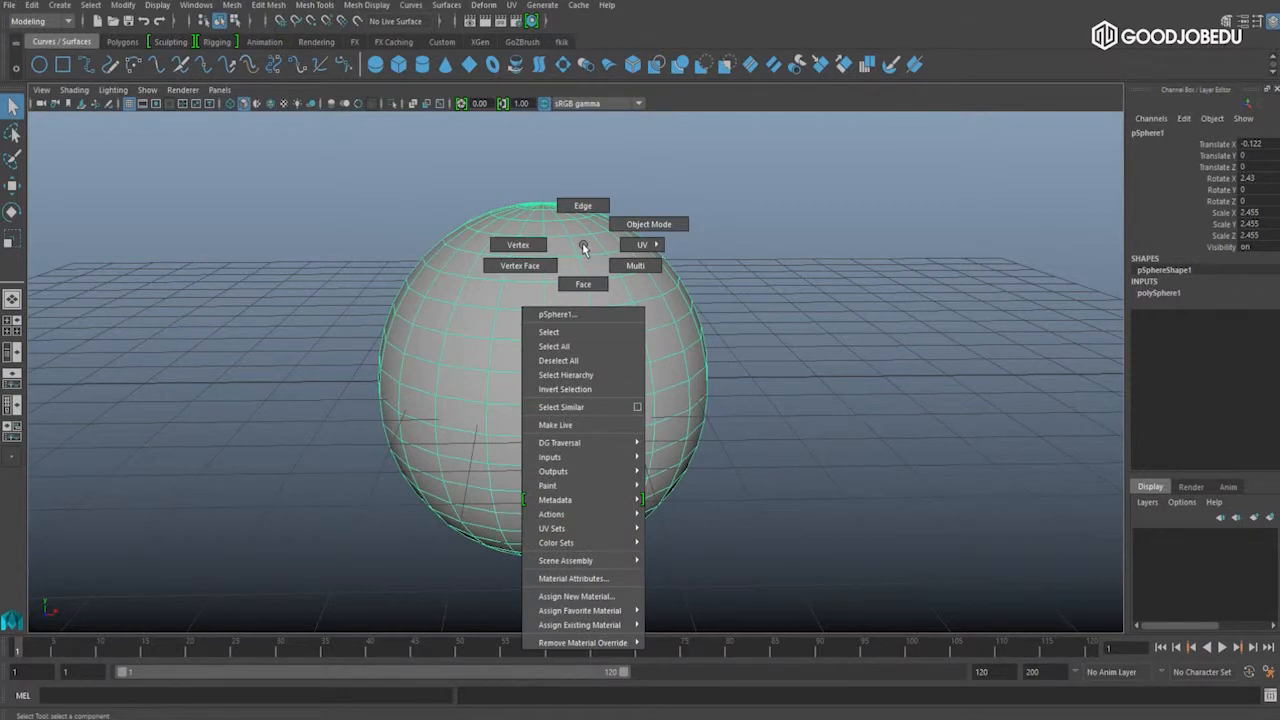
{"action": "left_click", "coordinate": [518, 246]}
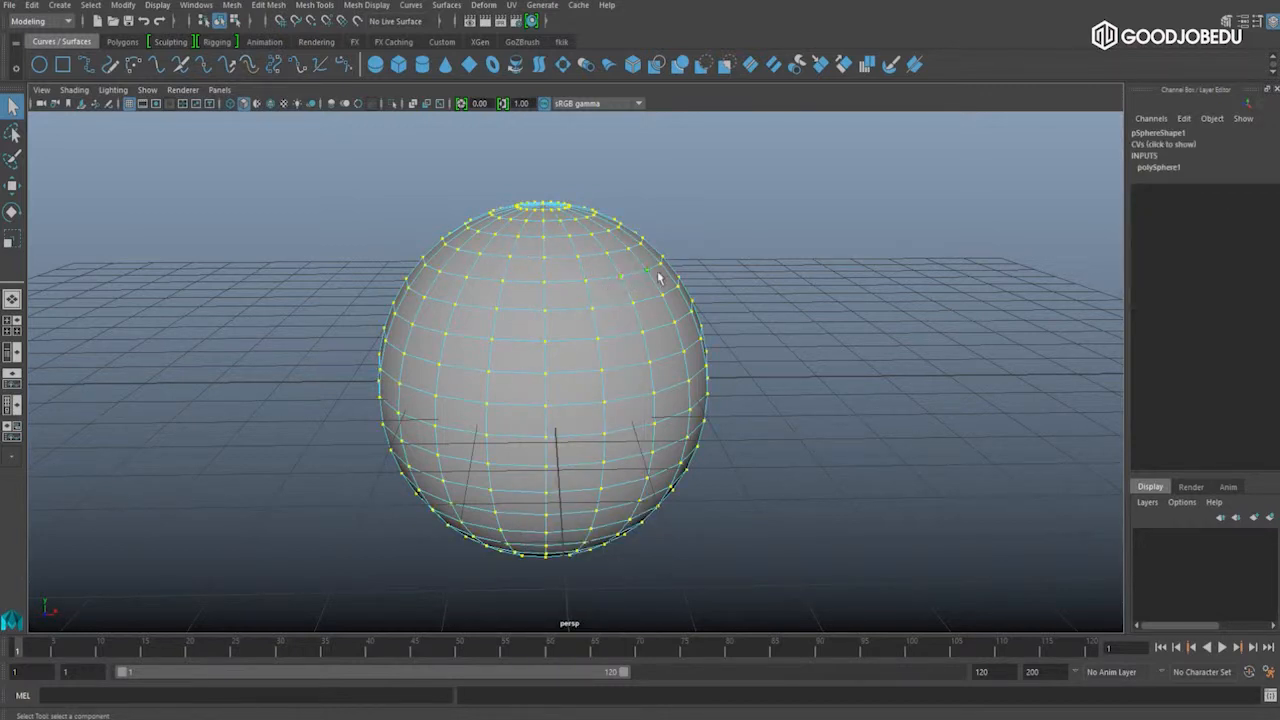
{"action": "left_click", "coordinate": [724, 258]}
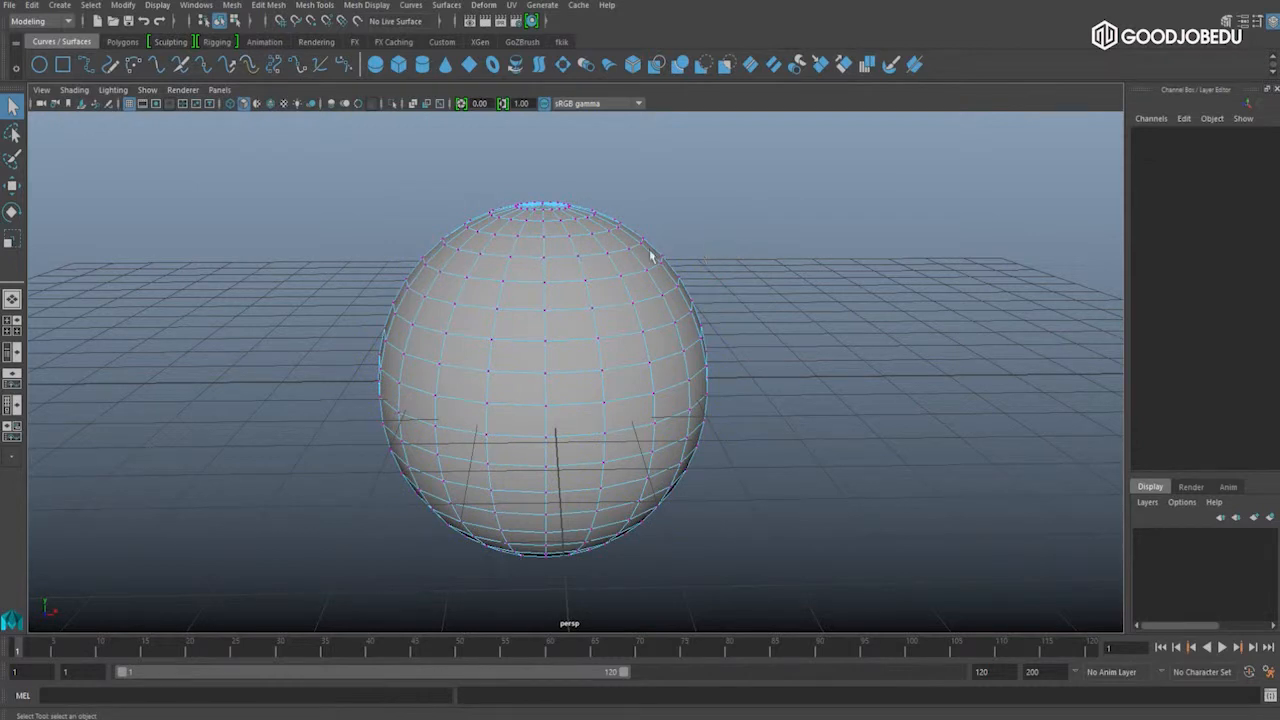
Step: Switch the sphere to edge mode, and from there to face mode
{"action": "right_click", "coordinate": [561, 273]}
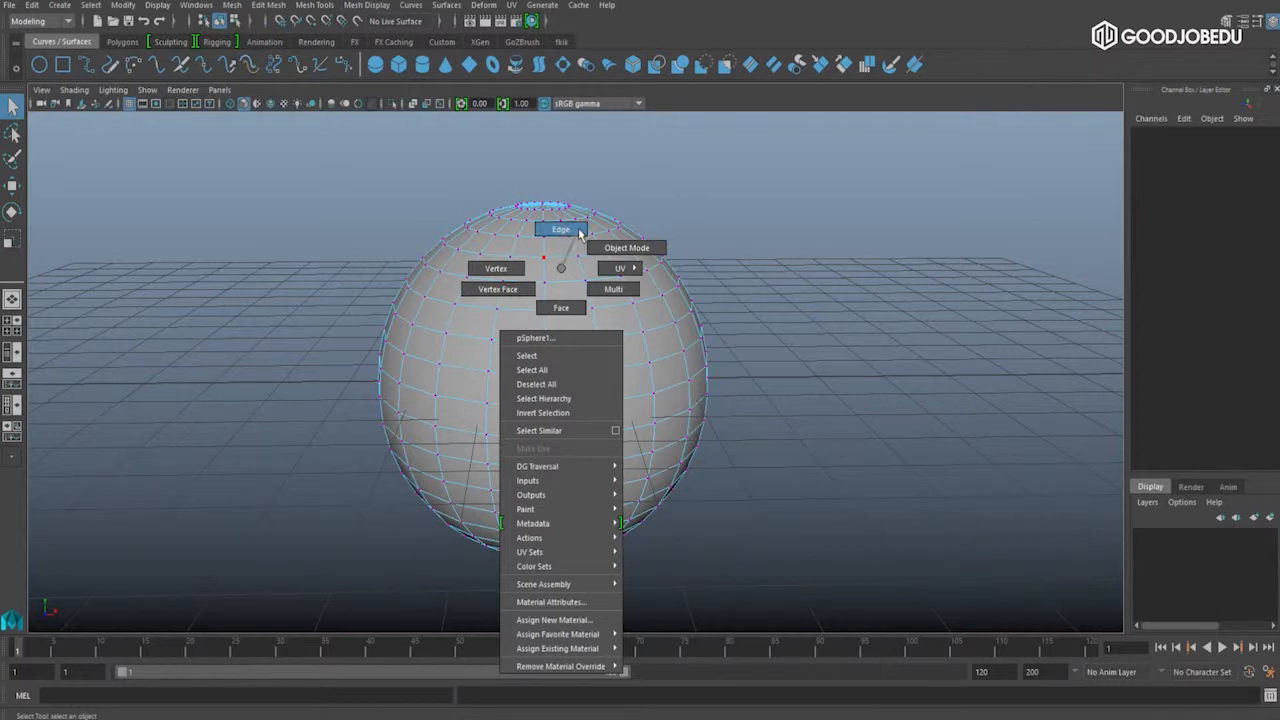
{"action": "right_click_drag", "start_coordinate": [580, 232], "coordinate": [580, 232]}
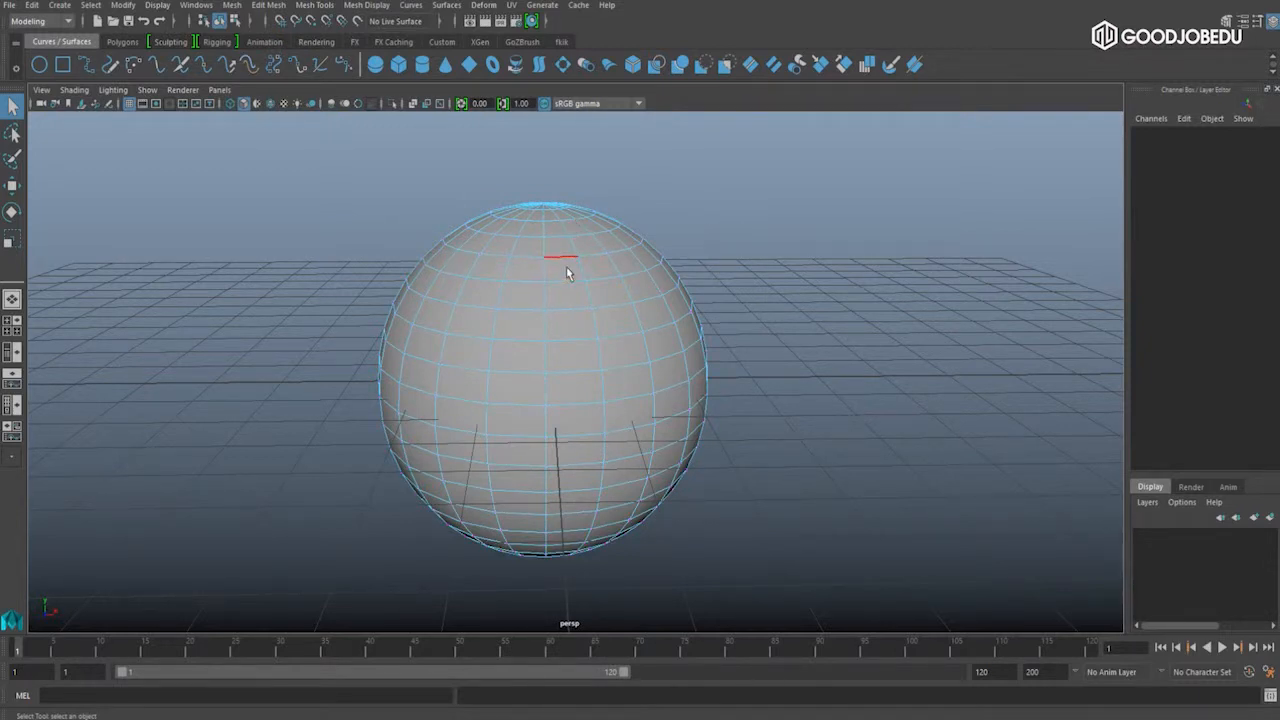
{"action": "right_click_drag", "start_coordinate": [566, 267], "coordinate": [567, 308]}
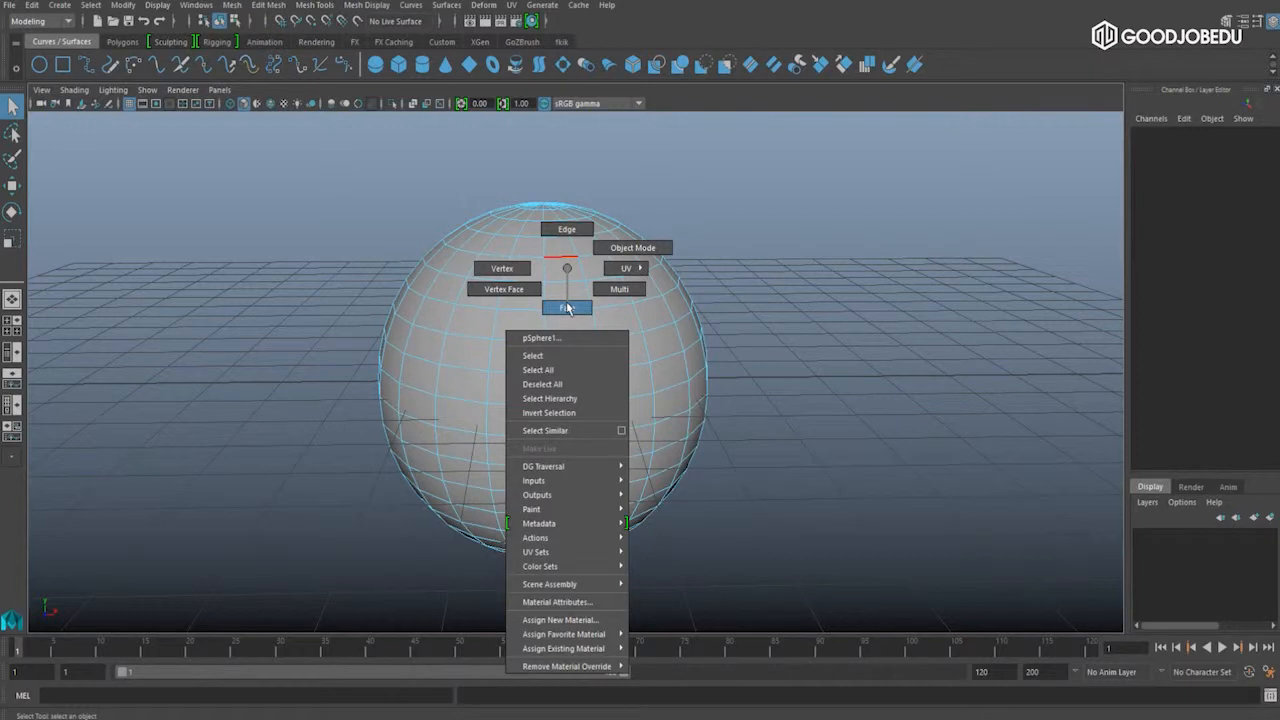
{"action": "right_click_drag", "start_coordinate": [567, 308], "coordinate": [566, 301]}
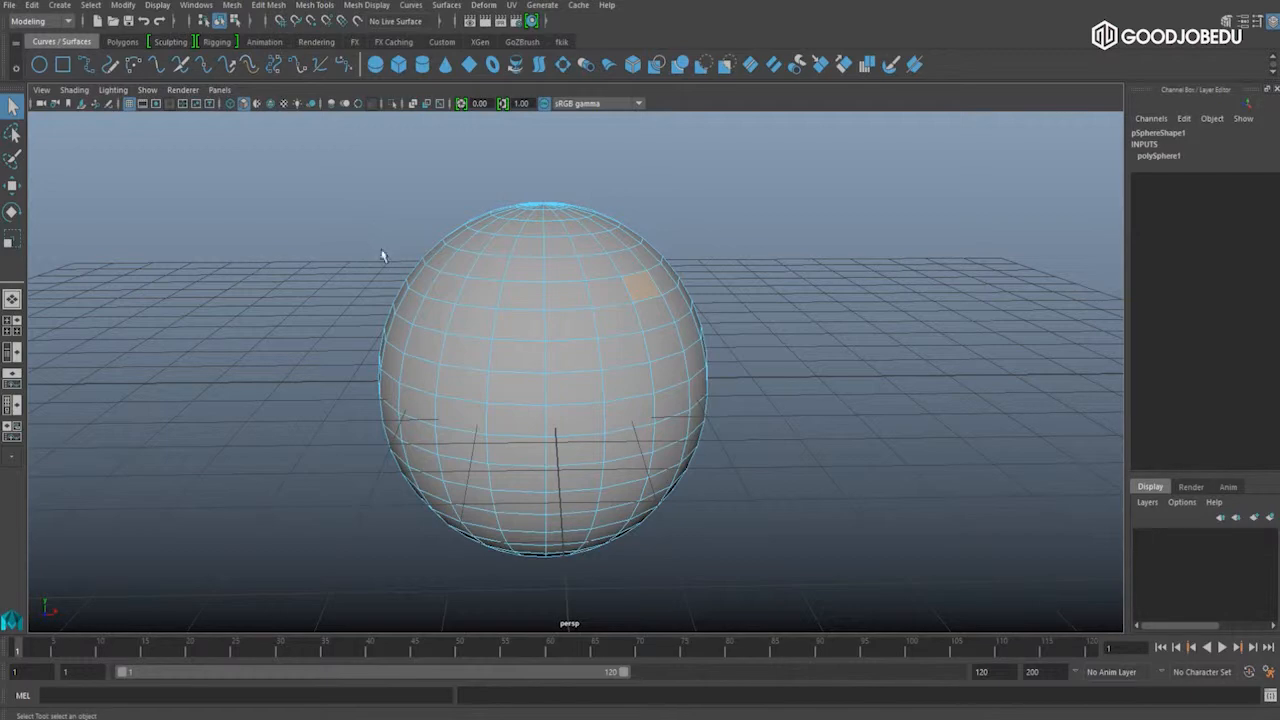
{"action": "left_click_drag", "start_coordinate": [371, 204], "coordinate": [367, 245], "text": "alt"}
{"action": "left_click_drag", "start_coordinate": [372, 263], "coordinate": [371, 197], "text": "alt"}
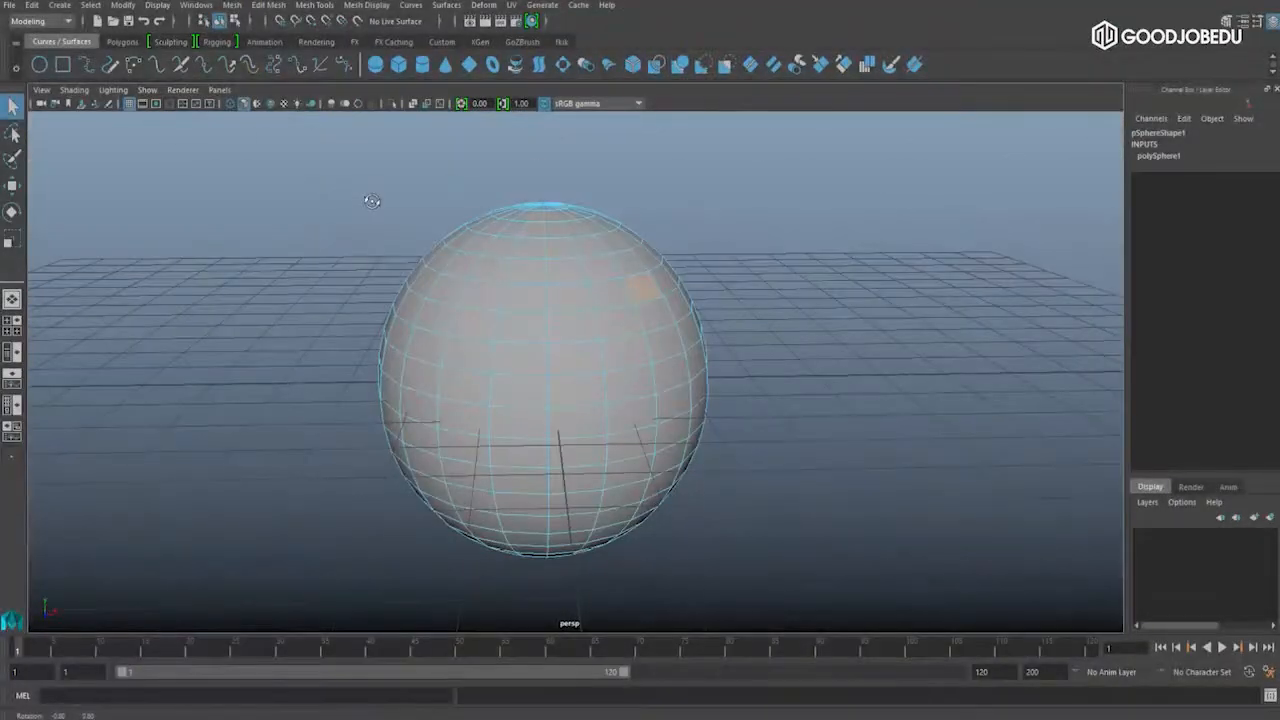
Step: Return the sphere to object mode and select it as a whole object
{"action": "right_click", "coordinate": [528, 246]}
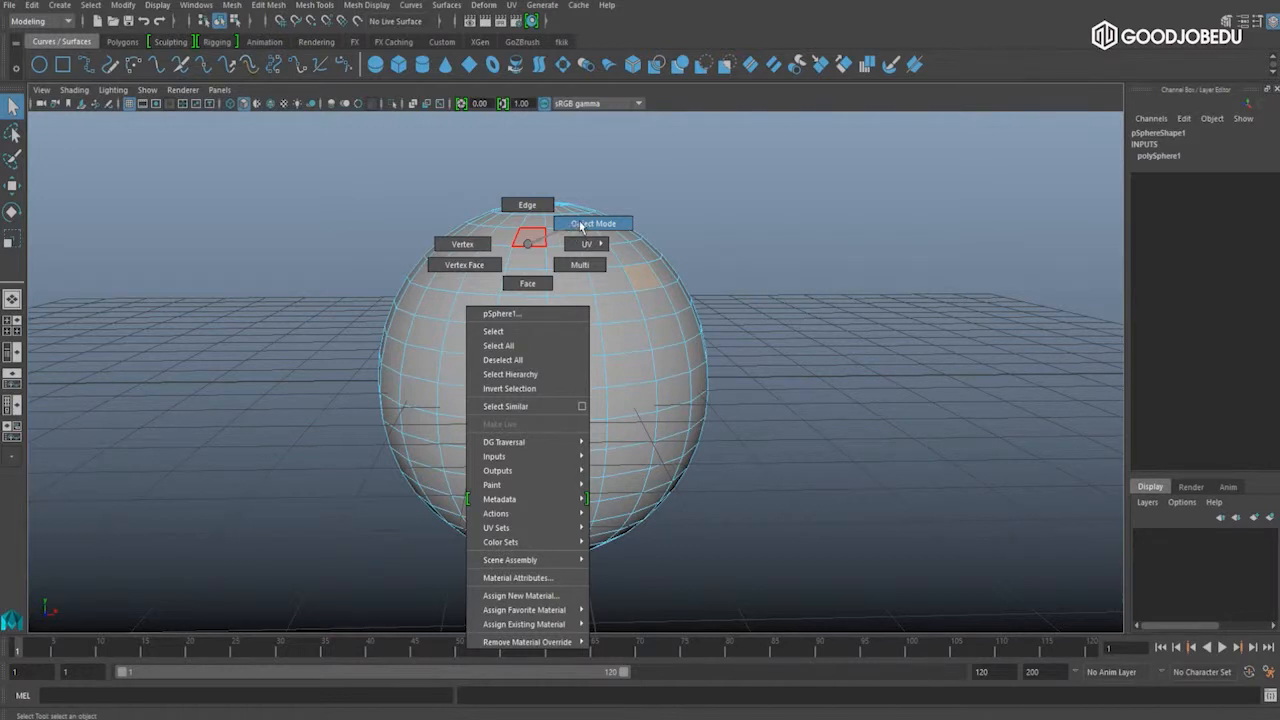
{"action": "right_click_drag", "start_coordinate": [581, 227], "coordinate": [594, 227]}
{"action": "left_click", "coordinate": [602, 274]}
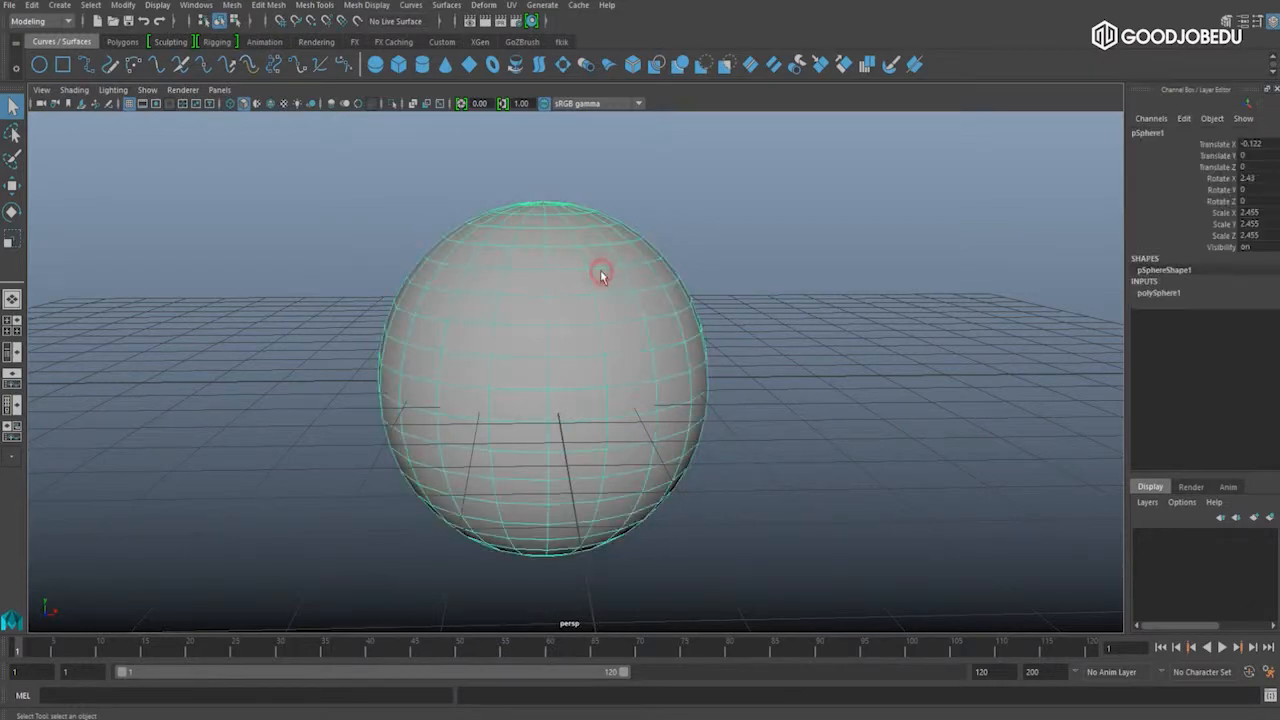
Step: Switch the sphere to face mode, select single faces around its top pole, and clear the selection
{"action": "left_click_drag", "start_coordinate": [753, 249], "coordinate": [694, 206], "text": "alt"}
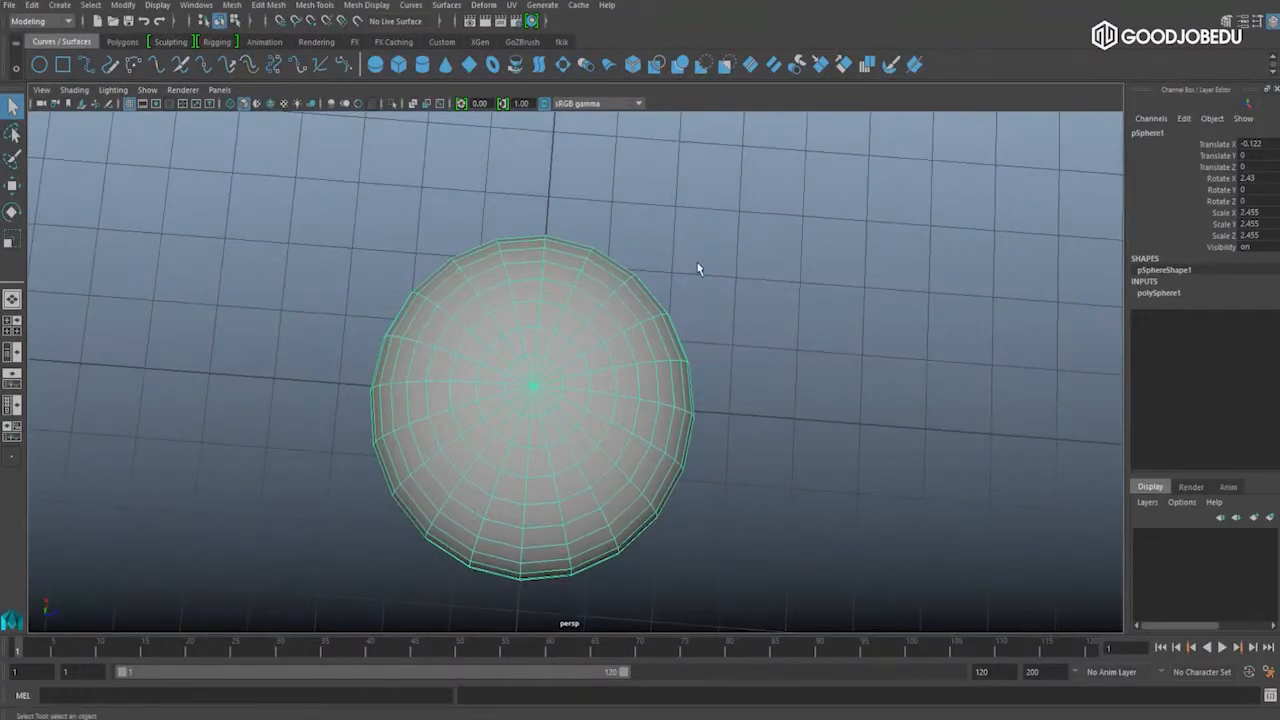
{"action": "left_click_drag", "start_coordinate": [700, 268], "coordinate": [751, 260], "text": "alt"}
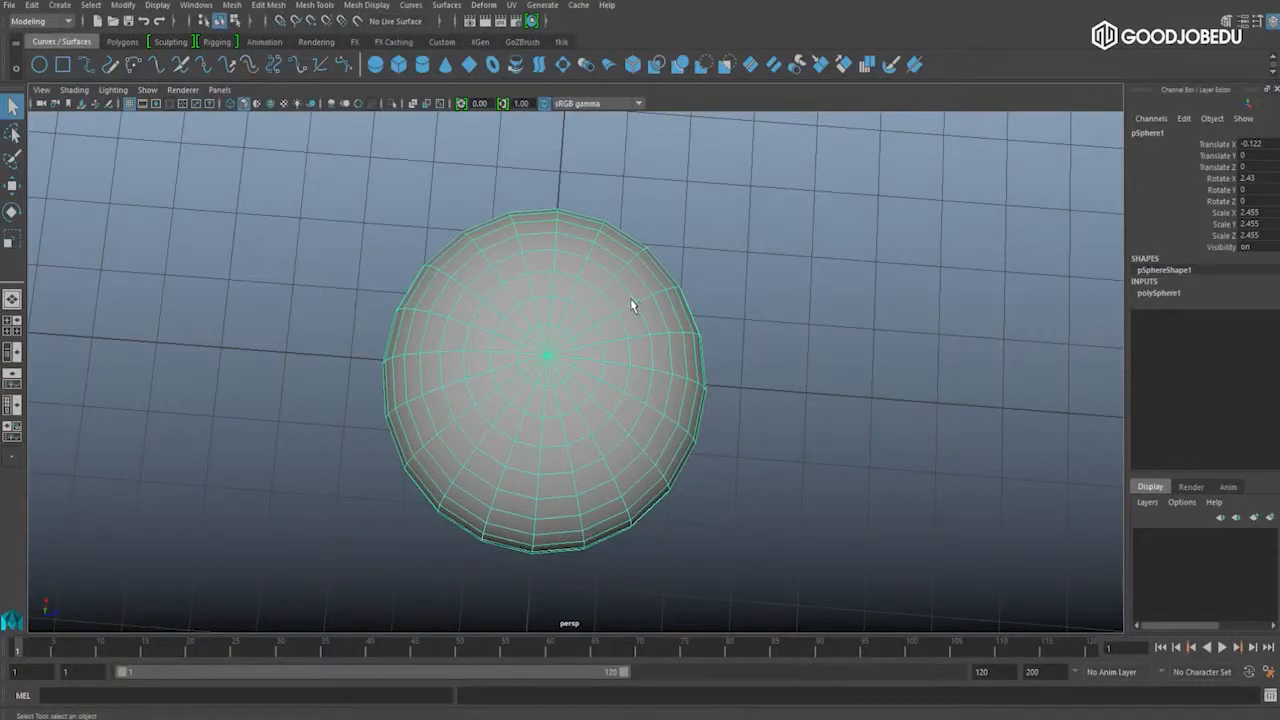
{"action": "mouse_move", "coordinate": [671, 286]}
{"action": "left_mouse_down", "text": "alt"}
{"action": "mouse_move", "coordinate": [800, 286]}
{"action": "mouse_move", "coordinate": [686, 277]}
{"action": "left_mouse_up", "text": "alt"}
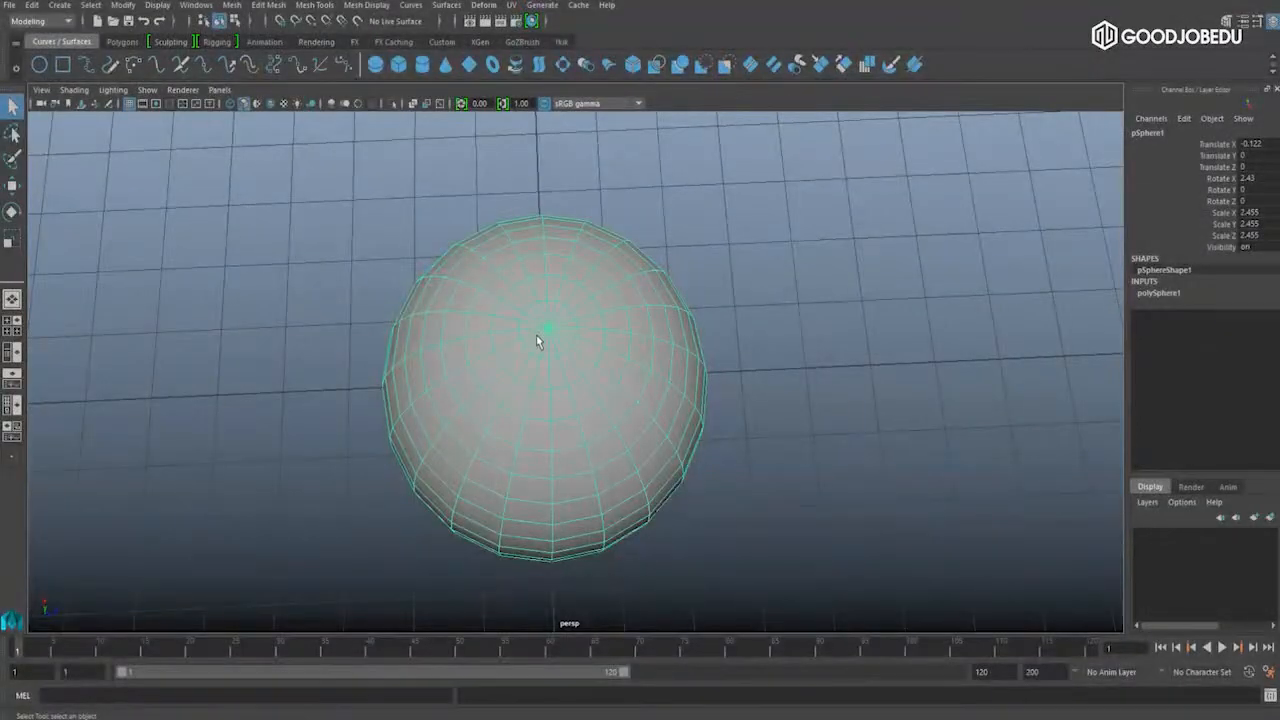
{"action": "key", "text": "F11"}
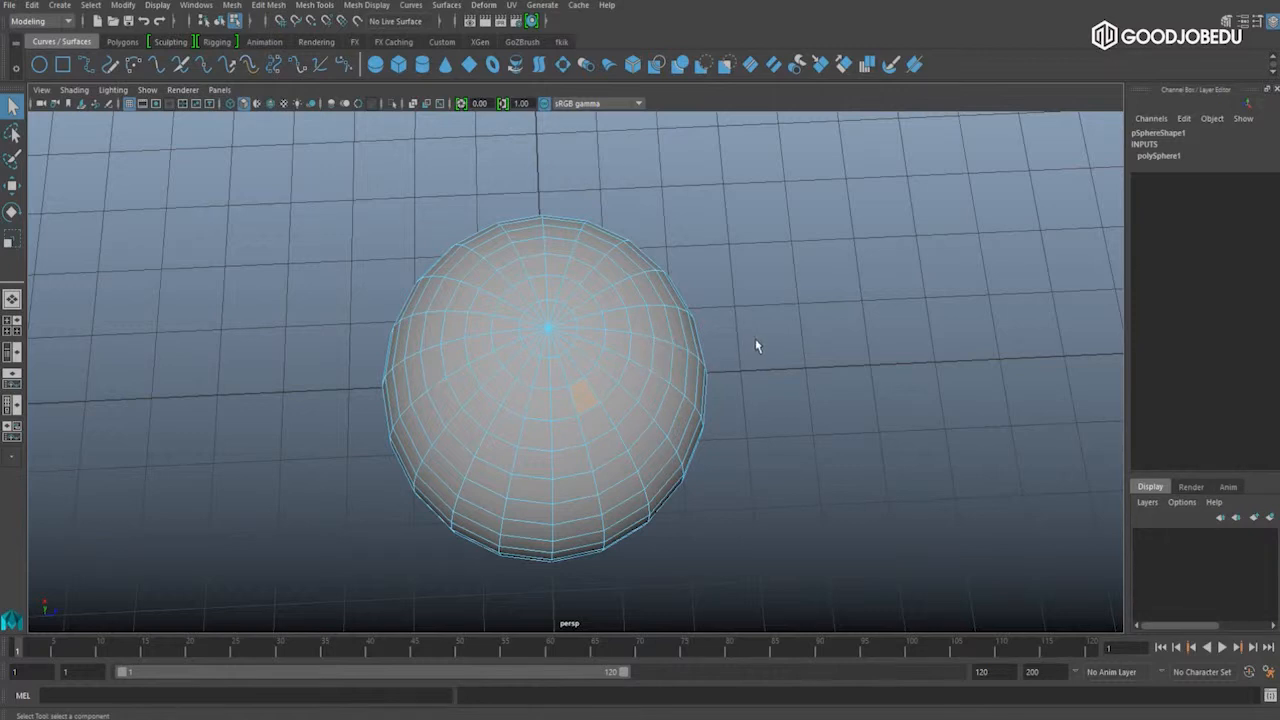
{"action": "left_click_drag", "start_coordinate": [755, 345], "coordinate": [703, 354], "text": "alt"}
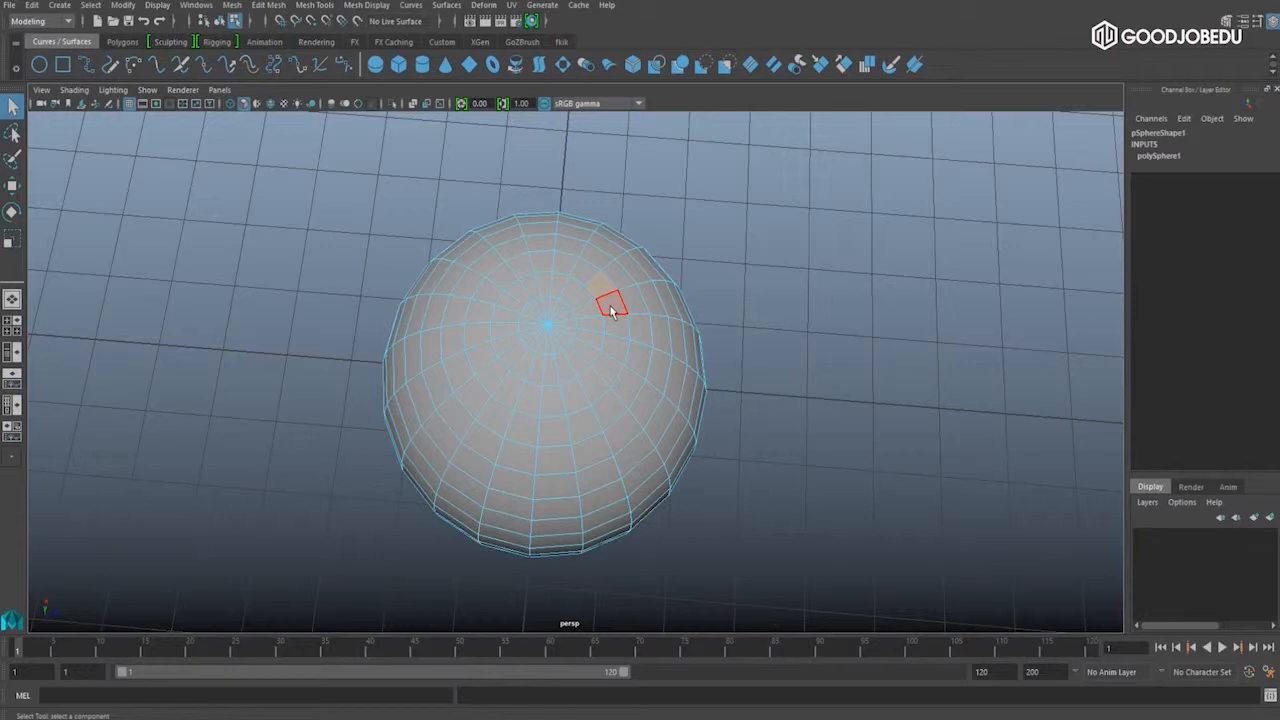
{"action": "left_click", "coordinate": [740, 272]}
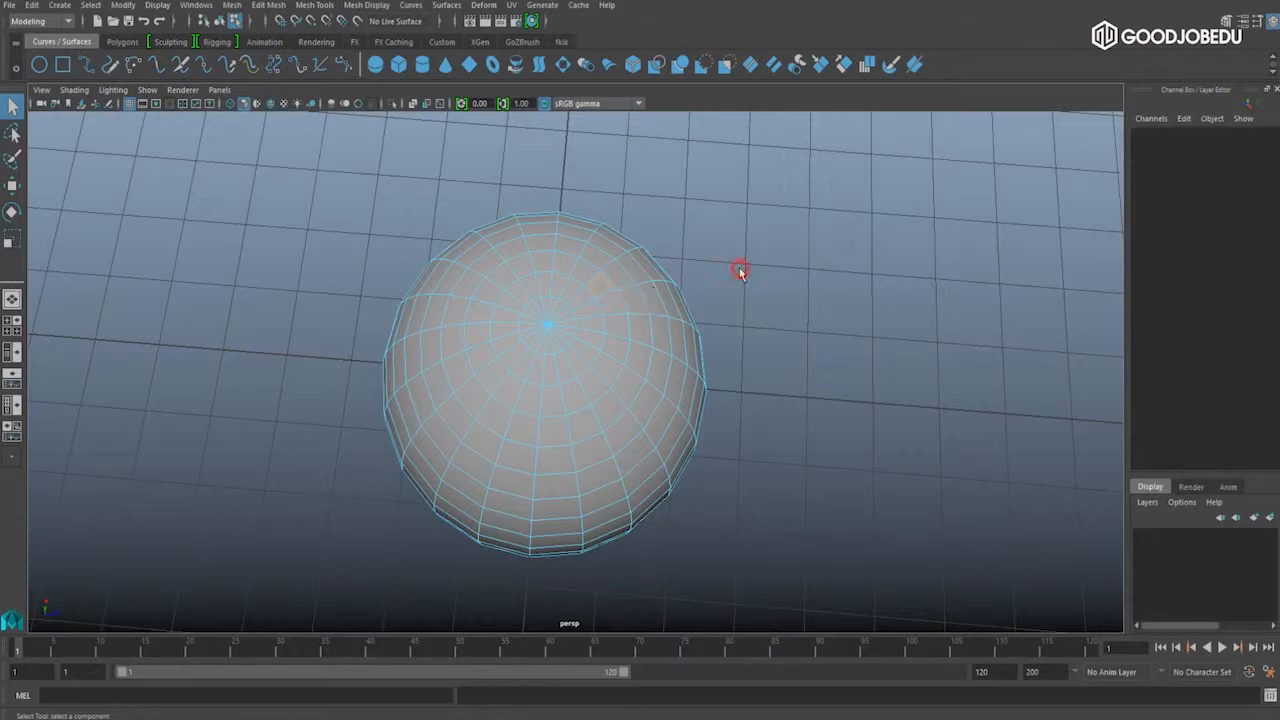
Step: Select one face near the top pole, extend it to the full horizontal ring of faces, and clear the selection
{"action": "mouse_move", "coordinate": [746, 293]}
{"action": "left_mouse_down", "text": "alt"}
{"action": "mouse_move", "coordinate": [751, 280]}
{"action": "mouse_move", "coordinate": [757, 291]}
{"action": "left_mouse_up", "text": "alt"}
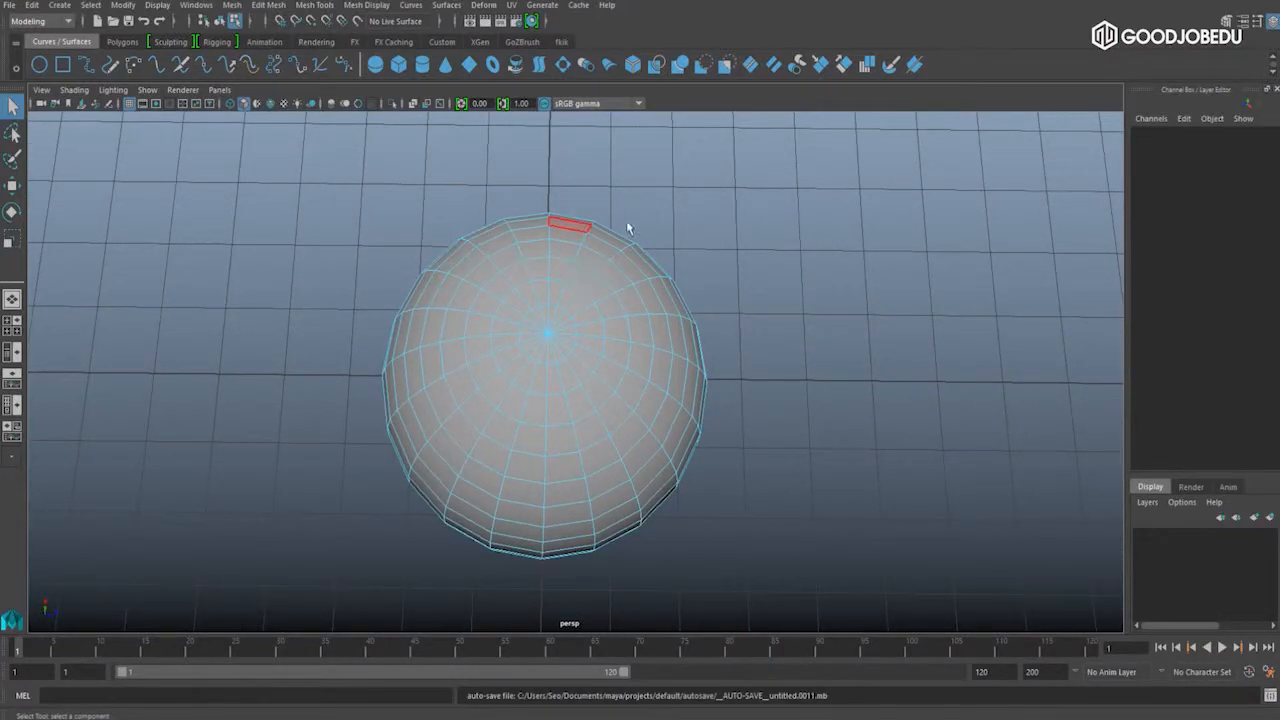
{"action": "left_click", "coordinate": [599, 293]}
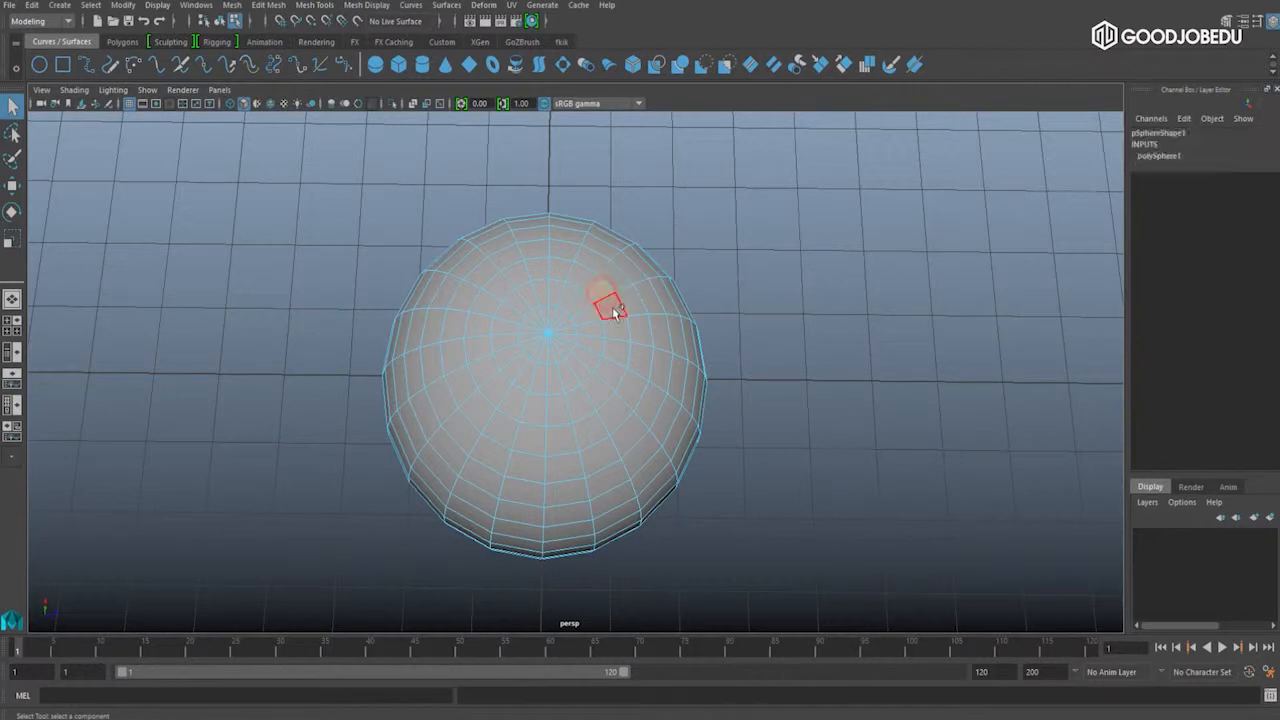
{"action": "mouse_move", "coordinate": [618, 353]}
{"action": "left_mouse_down"}
{"action": "mouse_move", "coordinate": [594, 386]}
{"action": "mouse_move", "coordinate": [546, 408]}
{"action": "mouse_move", "coordinate": [500, 390]}
{"action": "mouse_move", "coordinate": [480, 331]}
{"action": "mouse_move", "coordinate": [500, 286]}
{"action": "mouse_move", "coordinate": [598, 281]}
{"action": "left_mouse_up"}
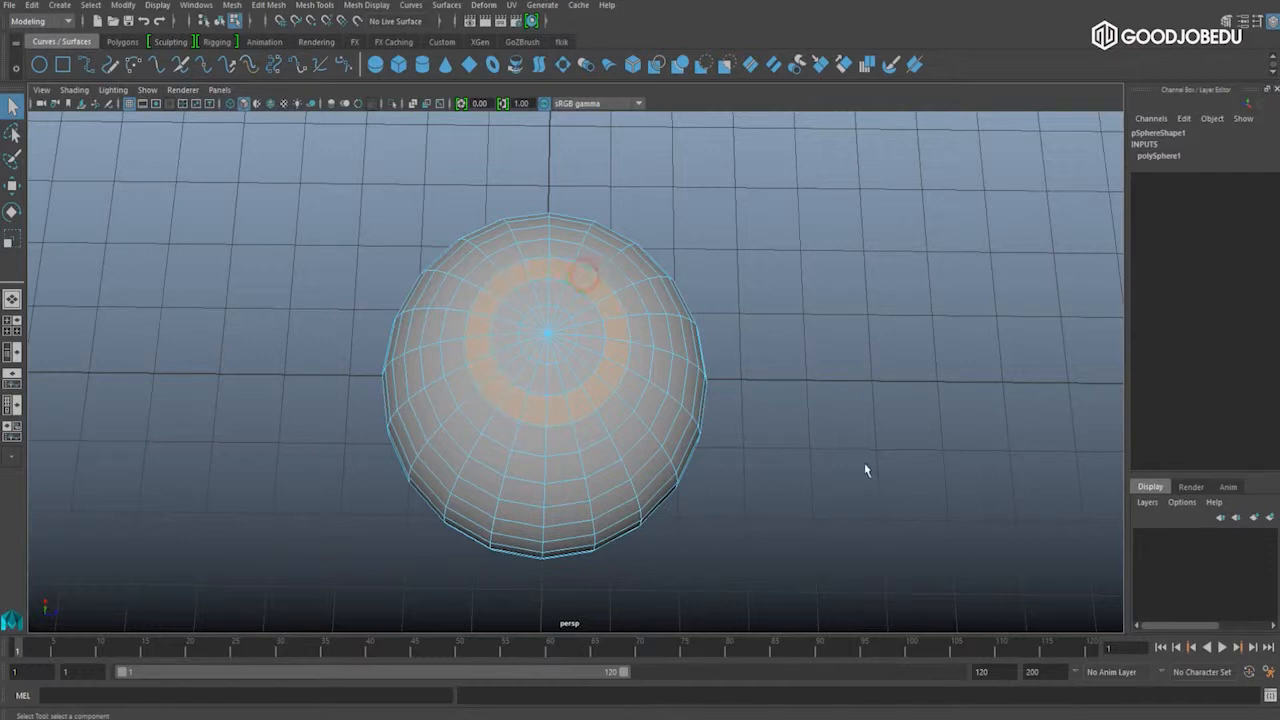
{"action": "left_click", "coordinate": [843, 345]}
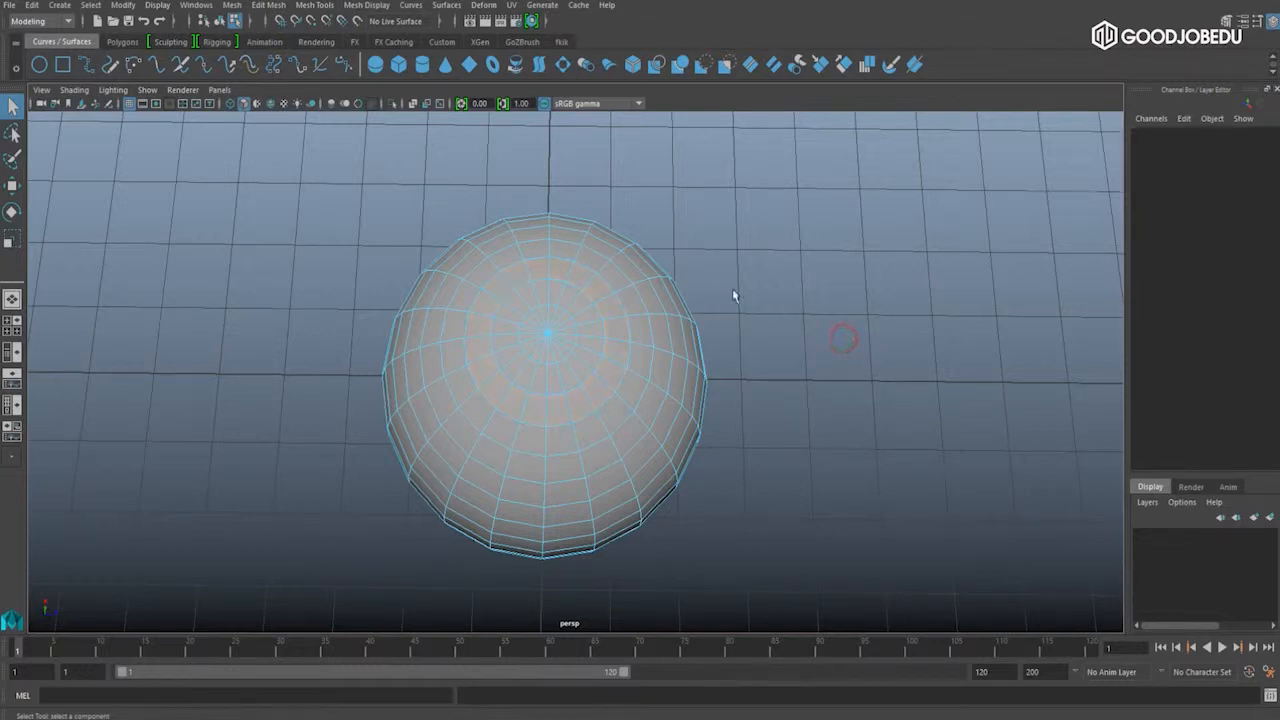
Step: Extend a face near the top pole into its horizontal ring, and select a vertical column of faces running pole to pole
{"action": "left_click", "coordinate": [611, 308]}
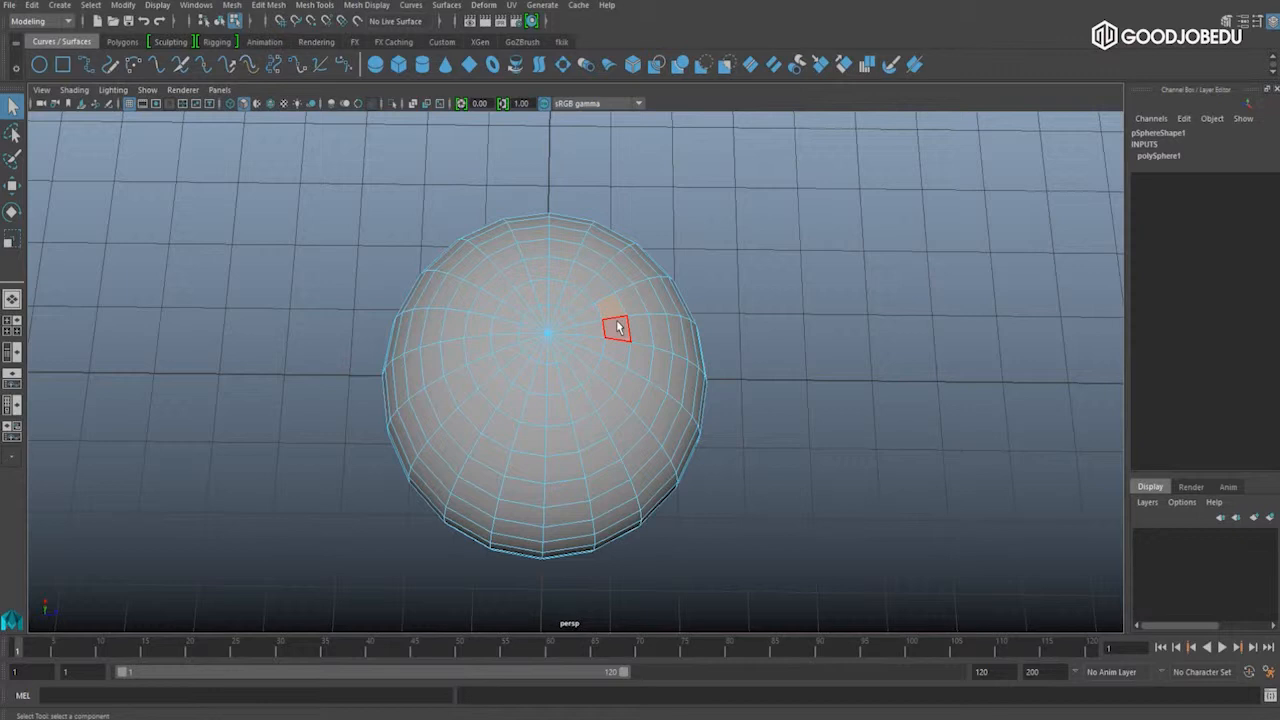
{"action": "double_click", "coordinate": [618, 332]}
{"action": "left_click_drag", "start_coordinate": [769, 497], "coordinate": [771, 403], "text": "alt"}
{"action": "left_click_drag", "start_coordinate": [780, 333], "coordinate": [646, 323], "text": "alt"}
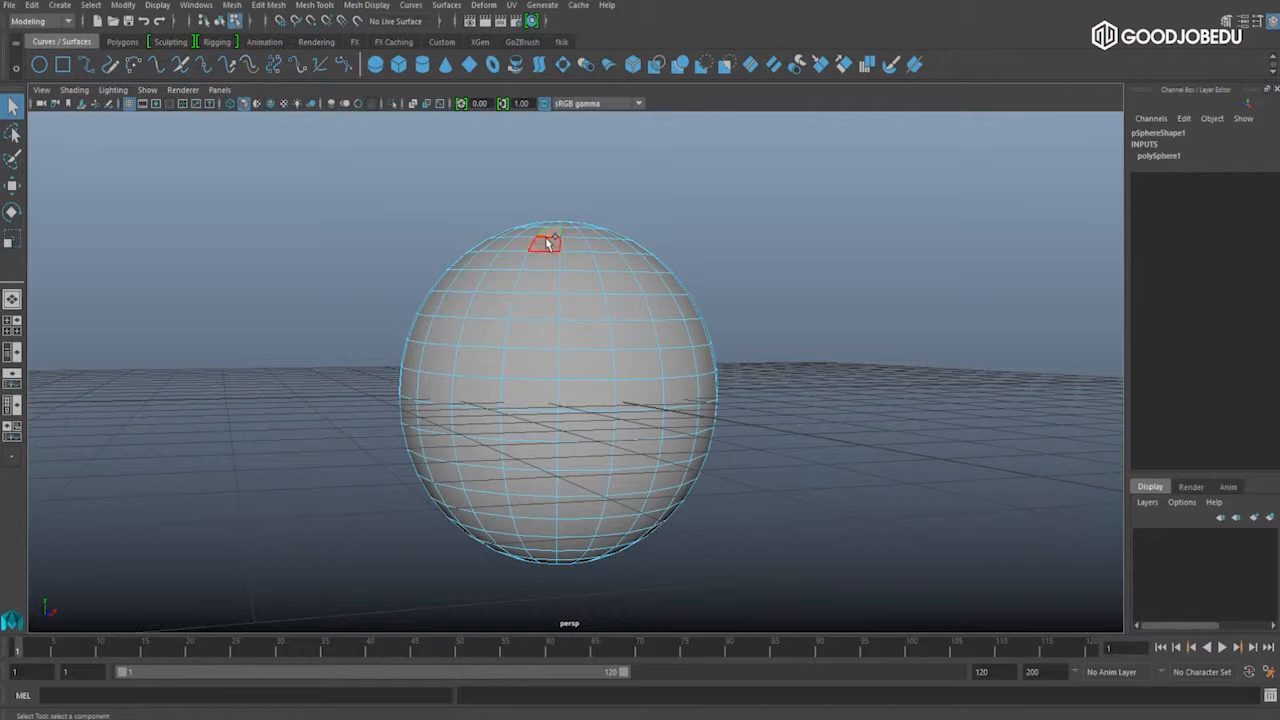
{"action": "double_click", "coordinate": [547, 246]}
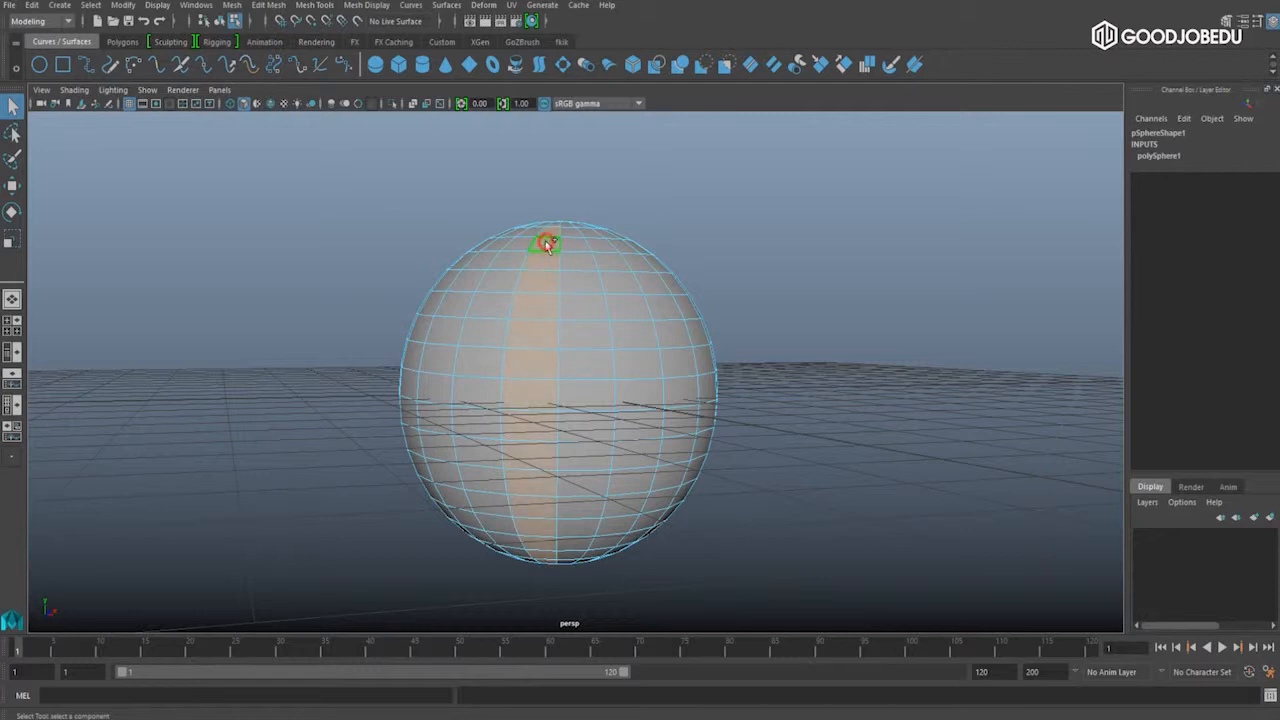
{"action": "left_click_drag", "start_coordinate": [724, 234], "coordinate": [787, 333], "text": "alt"}
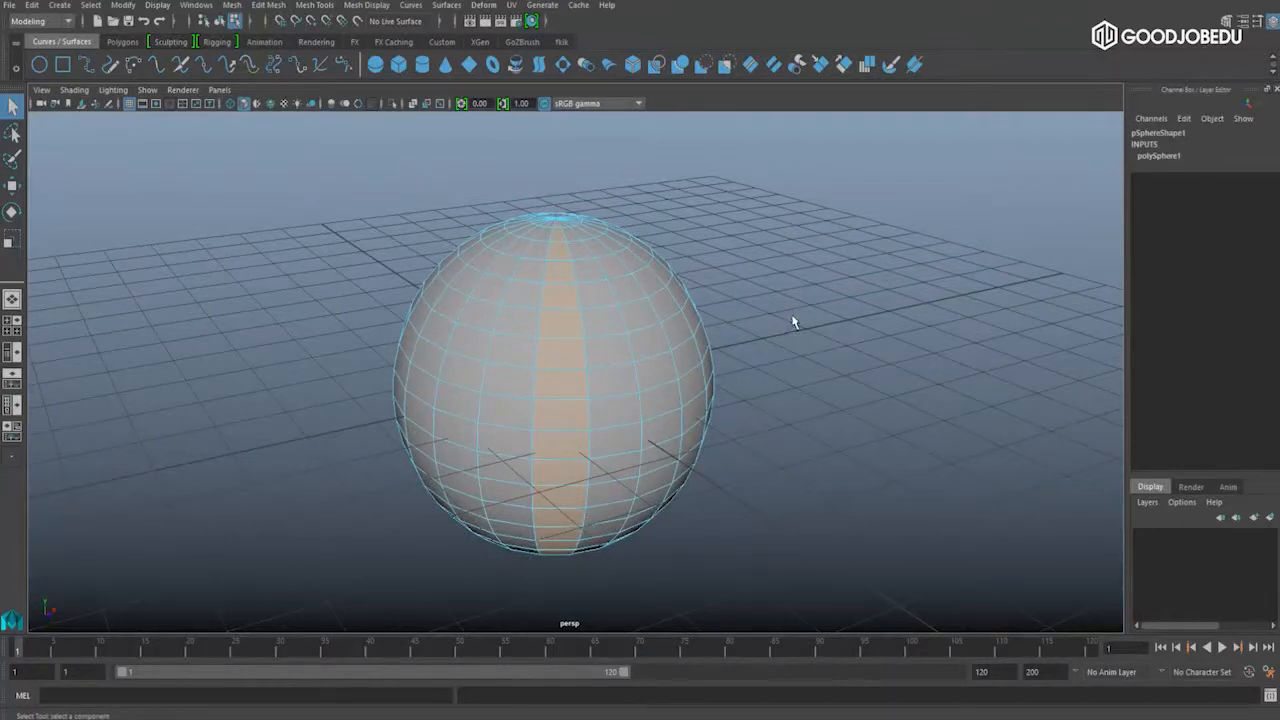